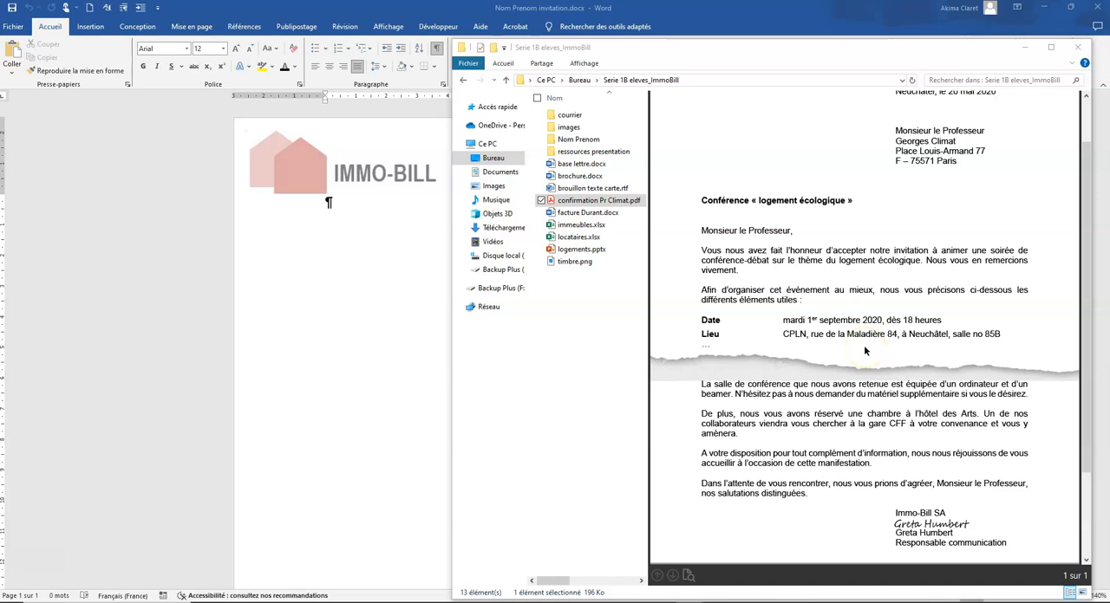
Switch to the Word invitation document and set the left page margin to 3,5 cm for the whole document
click(354, 209)
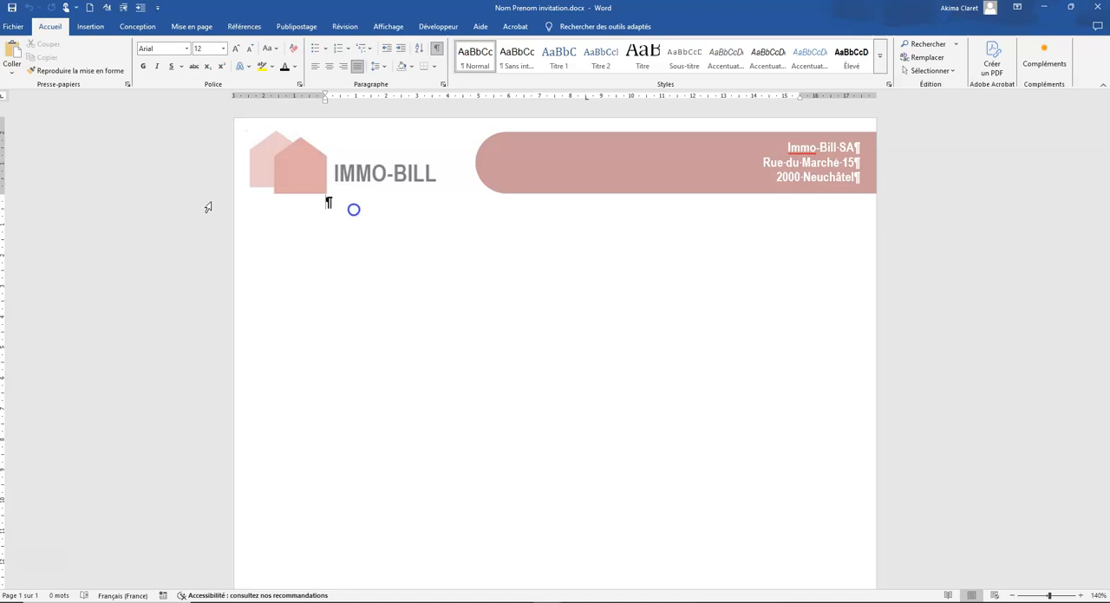
click(194, 28)
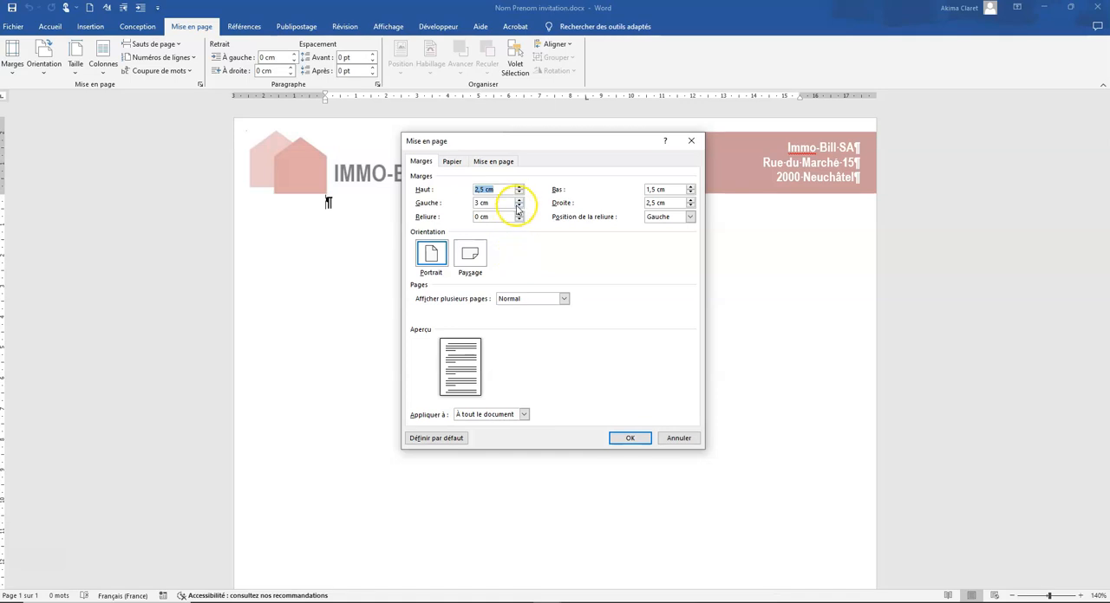
click(519, 199)
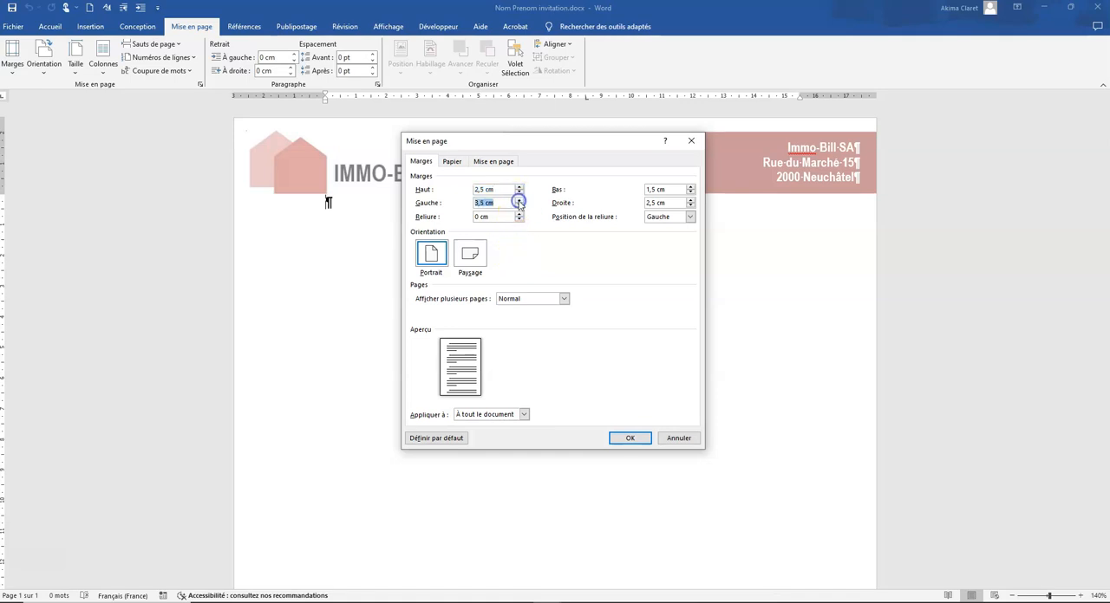
click(629, 438)
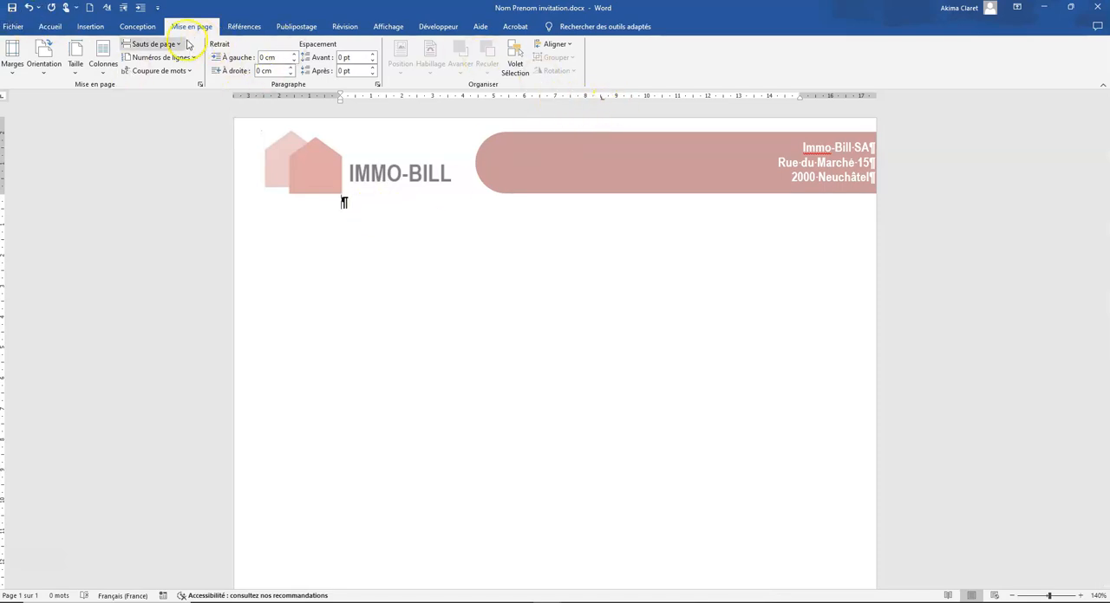
Modify the Normal style so that its paragraph alignment is Justifié
click(50, 26)
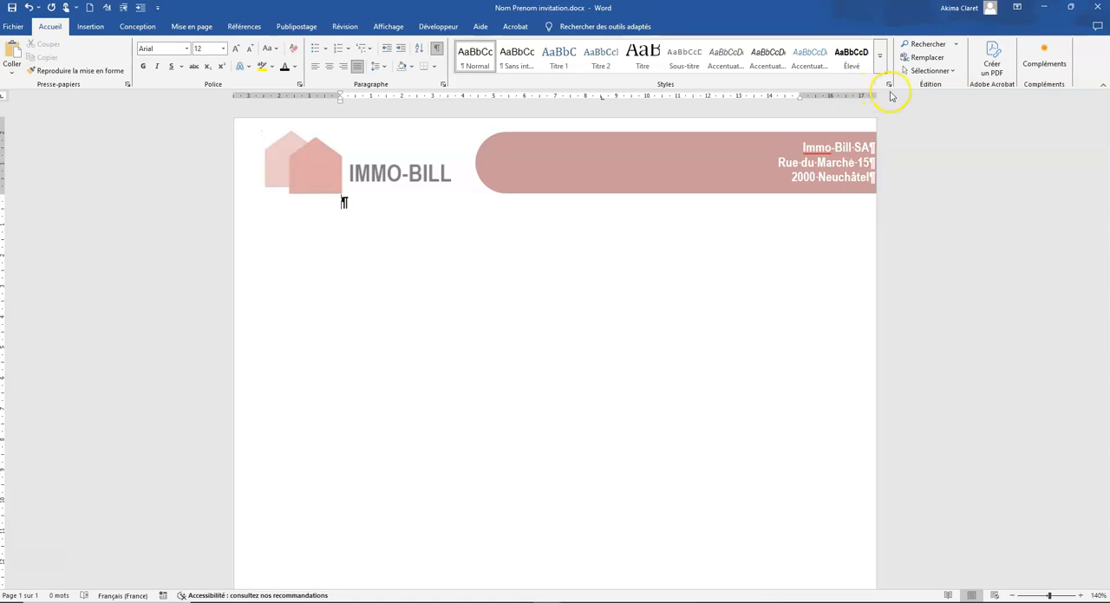
click(888, 84)
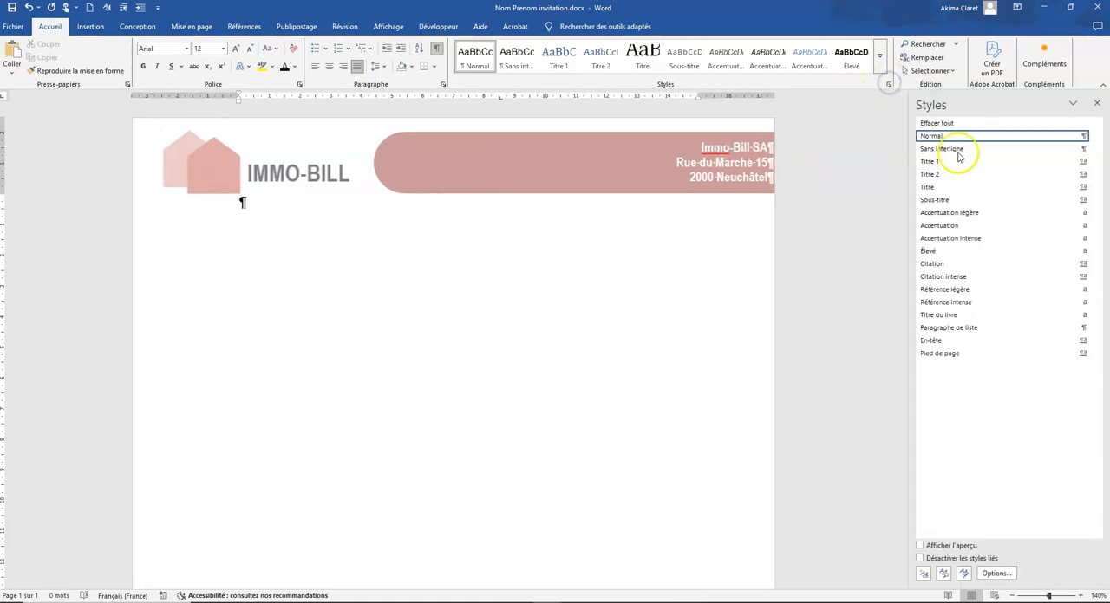
click(1097, 139)
click(958, 163)
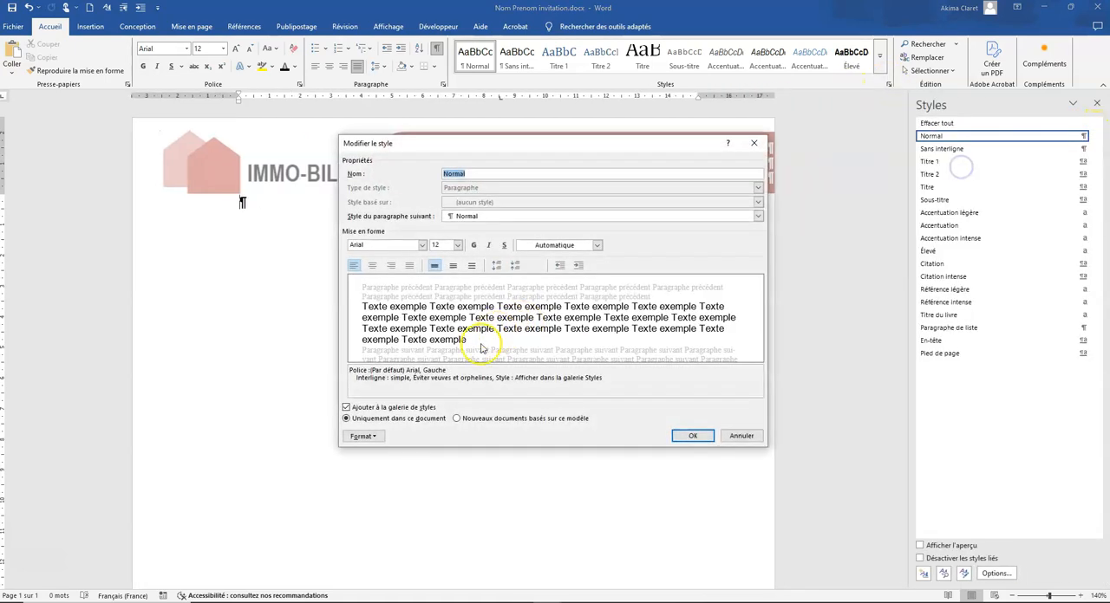
click(378, 446)
click(324, 462)
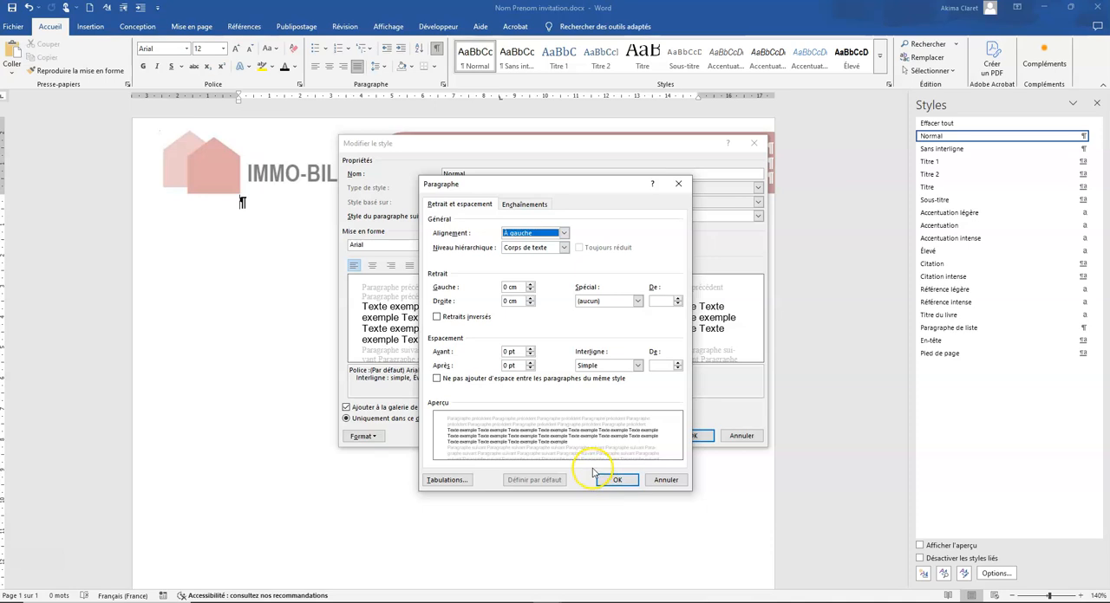
click(564, 233)
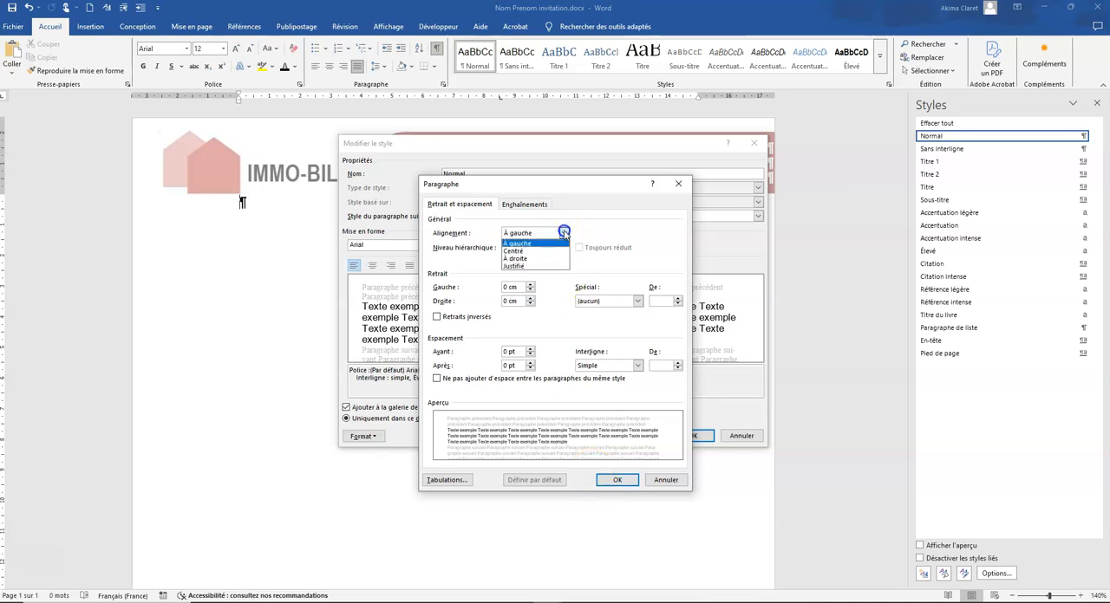
click(516, 266)
click(613, 479)
click(696, 437)
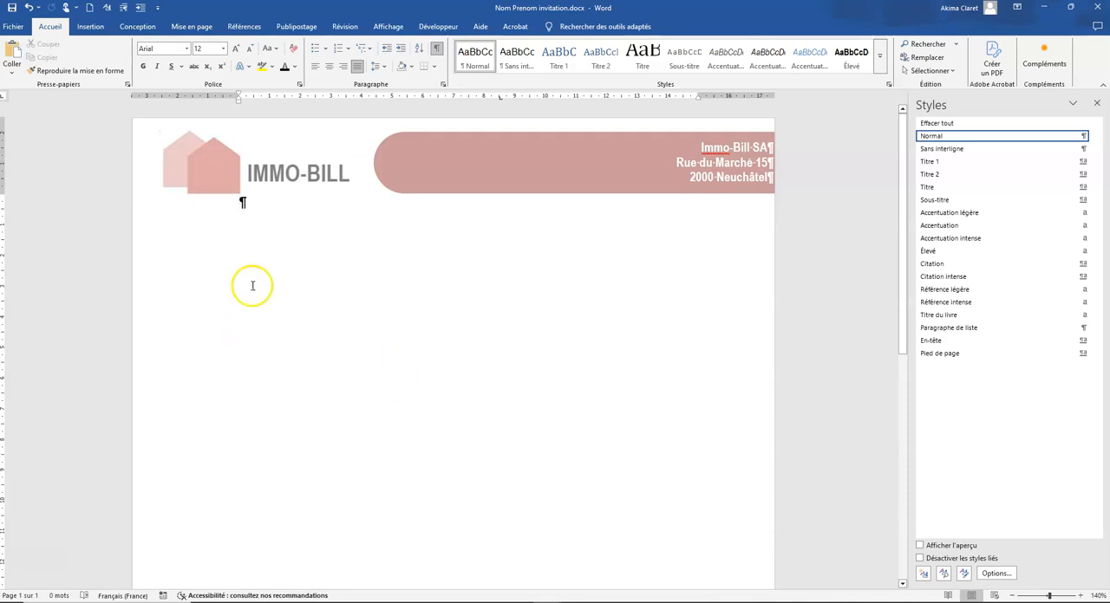
Leave blank lines under the letterhead and write "Neuchâtel, le " at the tab stop as the start of the date line
key(Return)
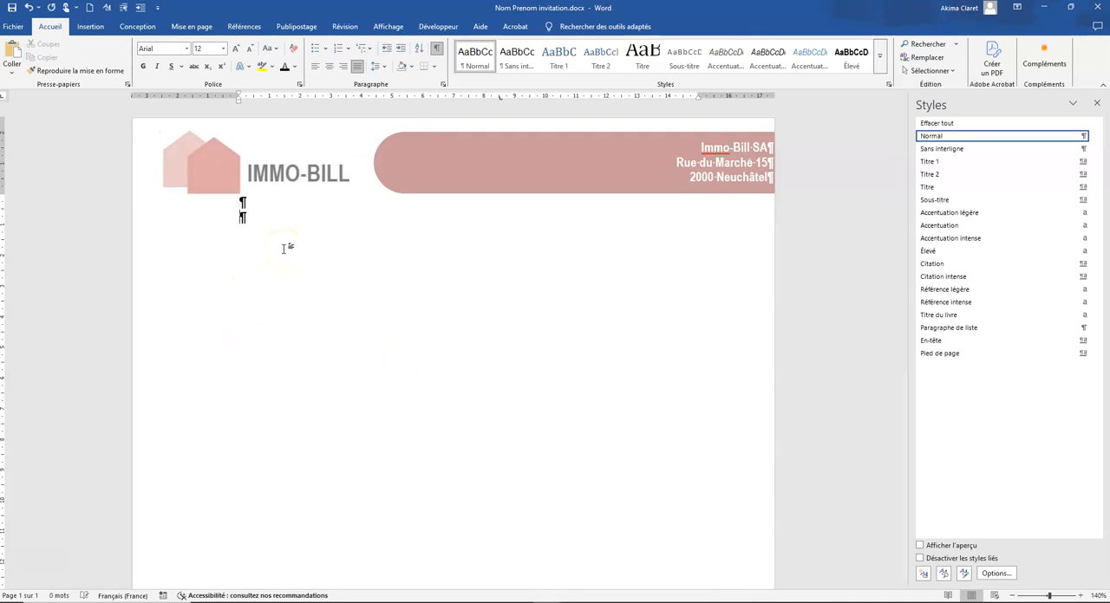
text(Neu)
key(Return)
click(557, 235)
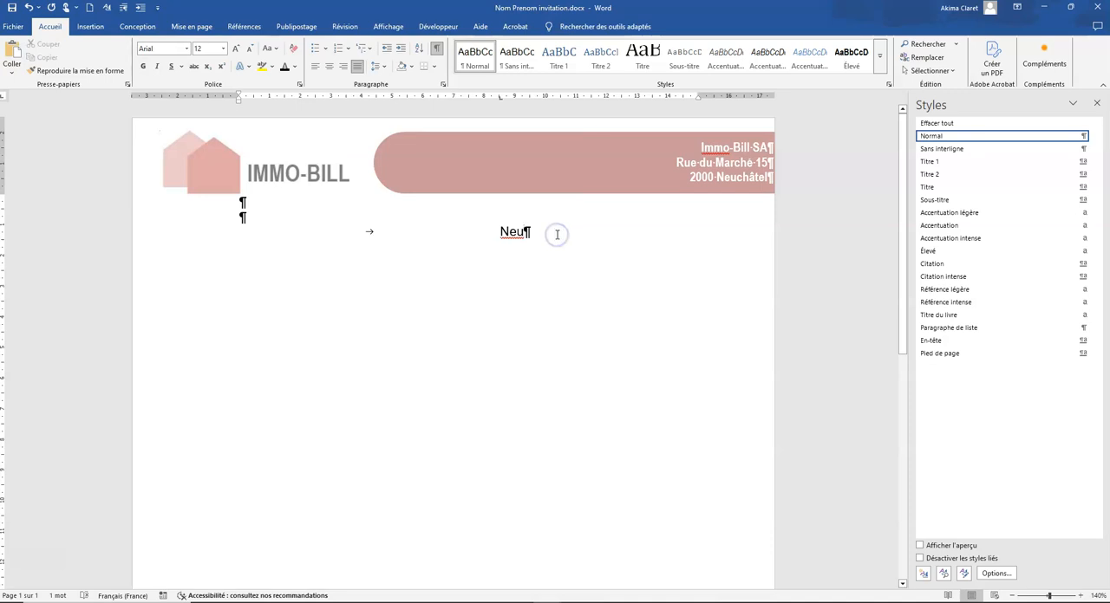
text(châtel, le)
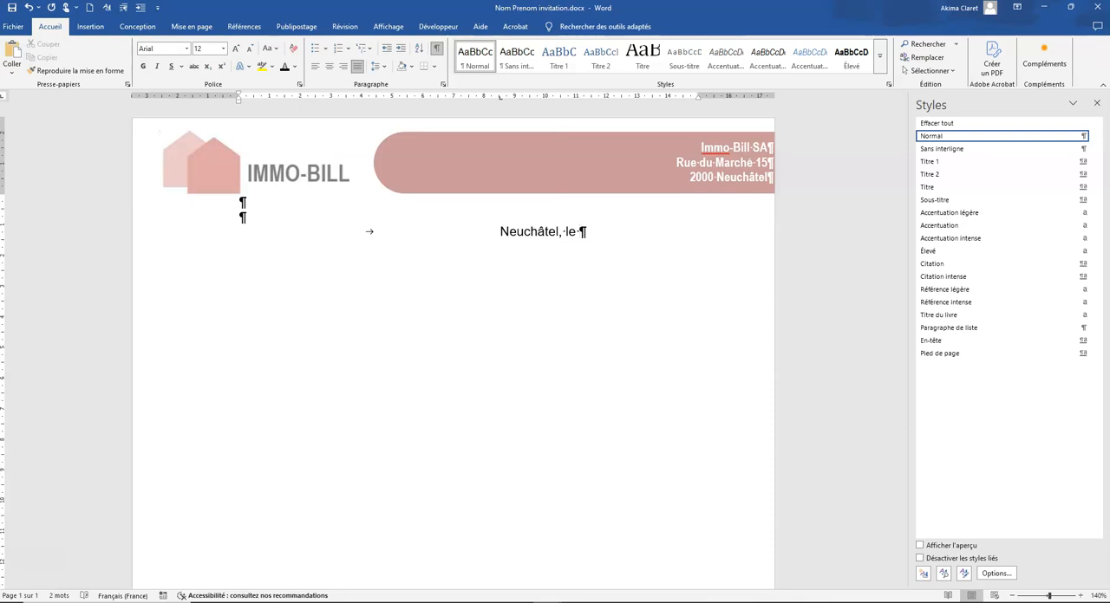
Insert the automatically updating current date after "Neuchâtel, le" in the "21 avril 2025" format and check that it is a field
click(90, 26)
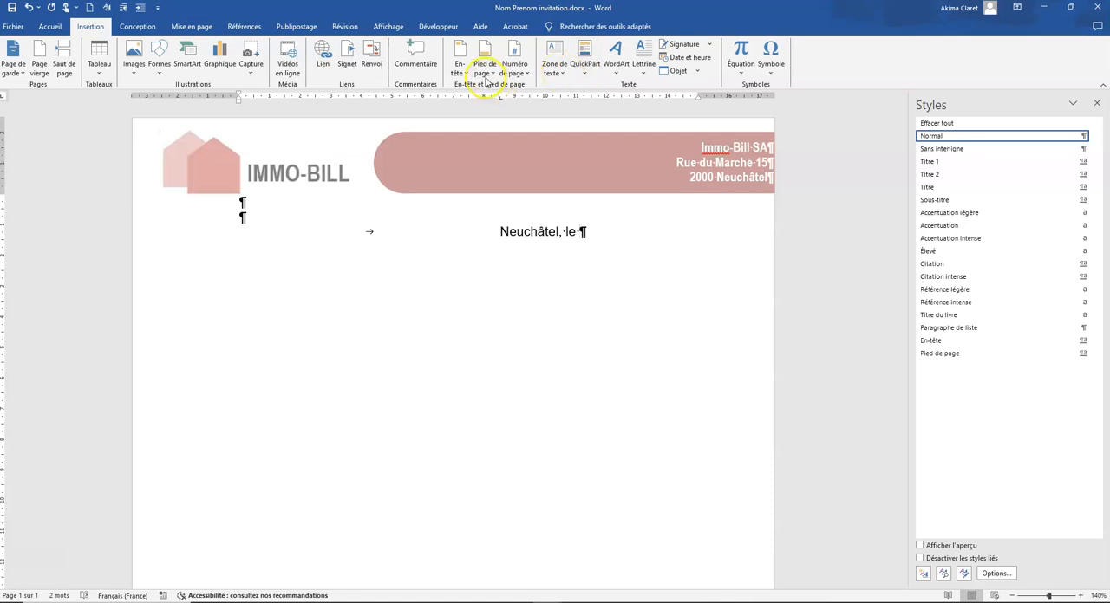
click(698, 58)
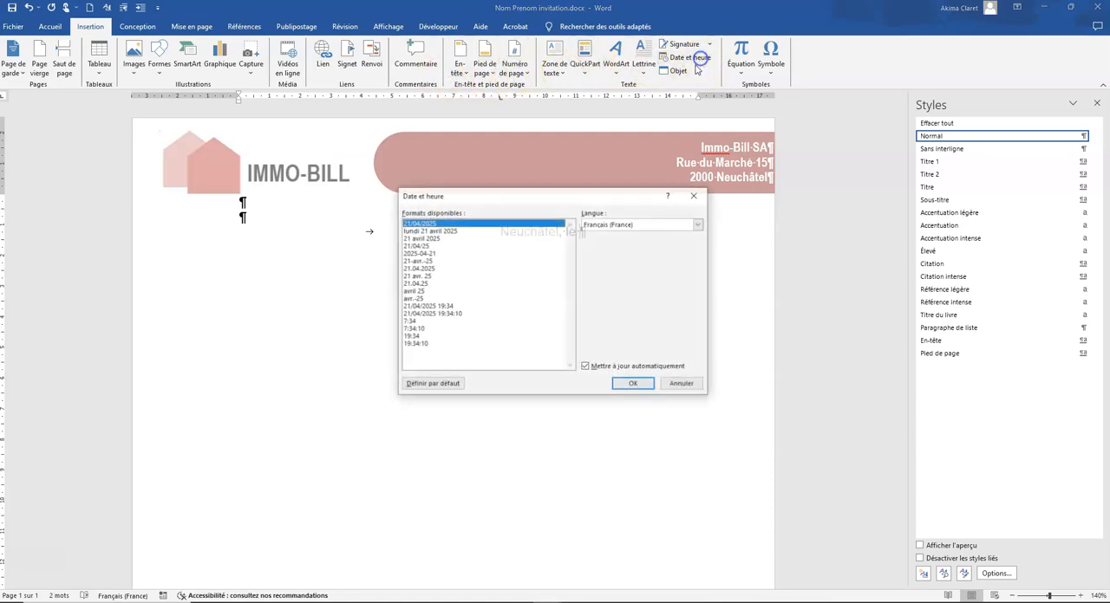
click(422, 238)
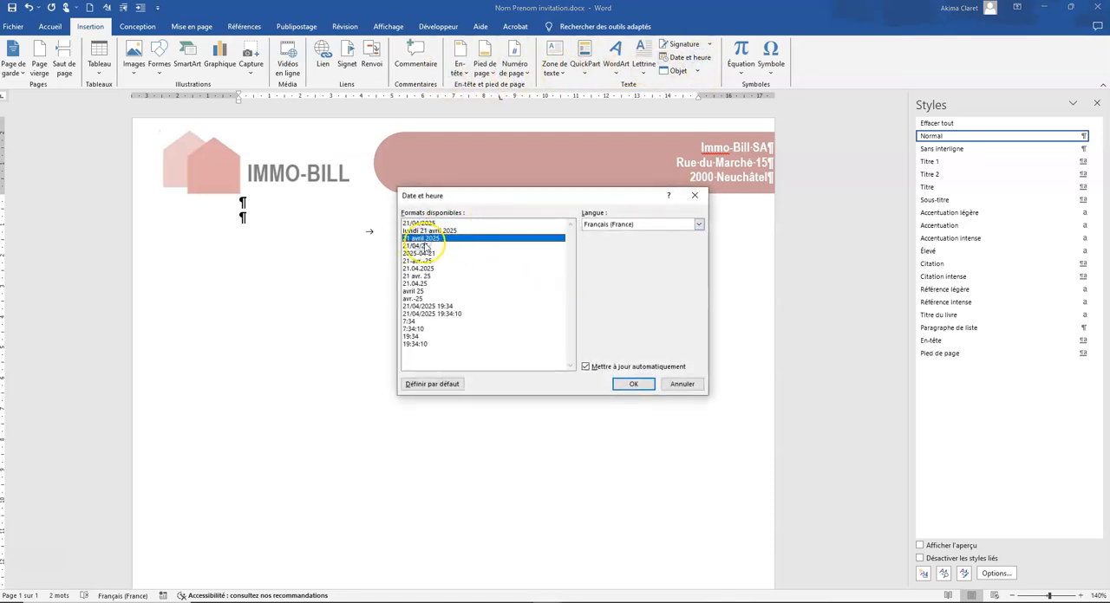
click(634, 384)
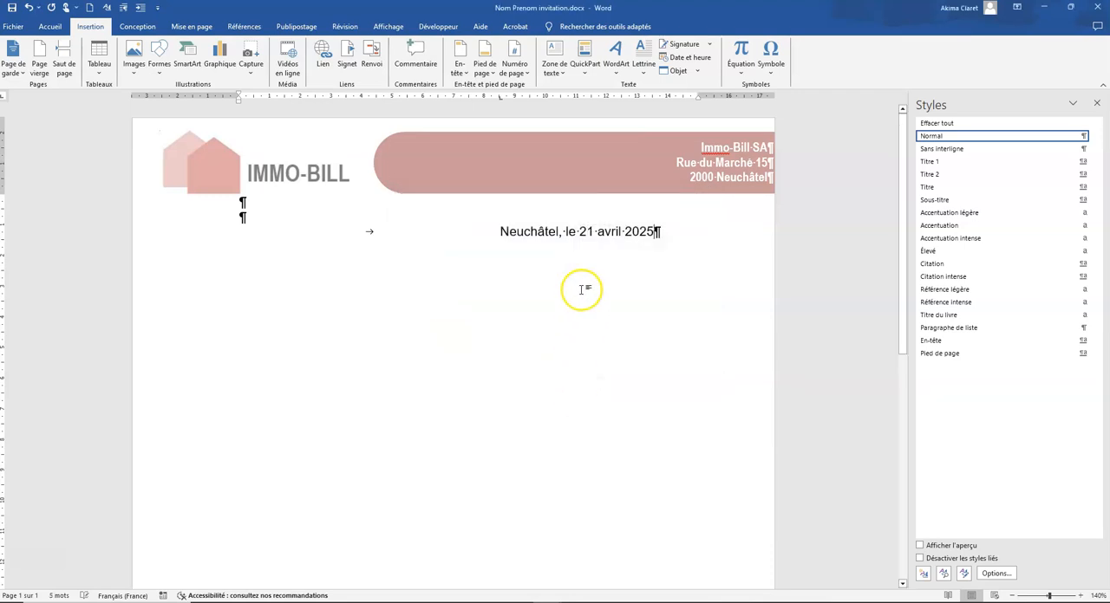
click(654, 232)
drag(652, 231, 579, 231)
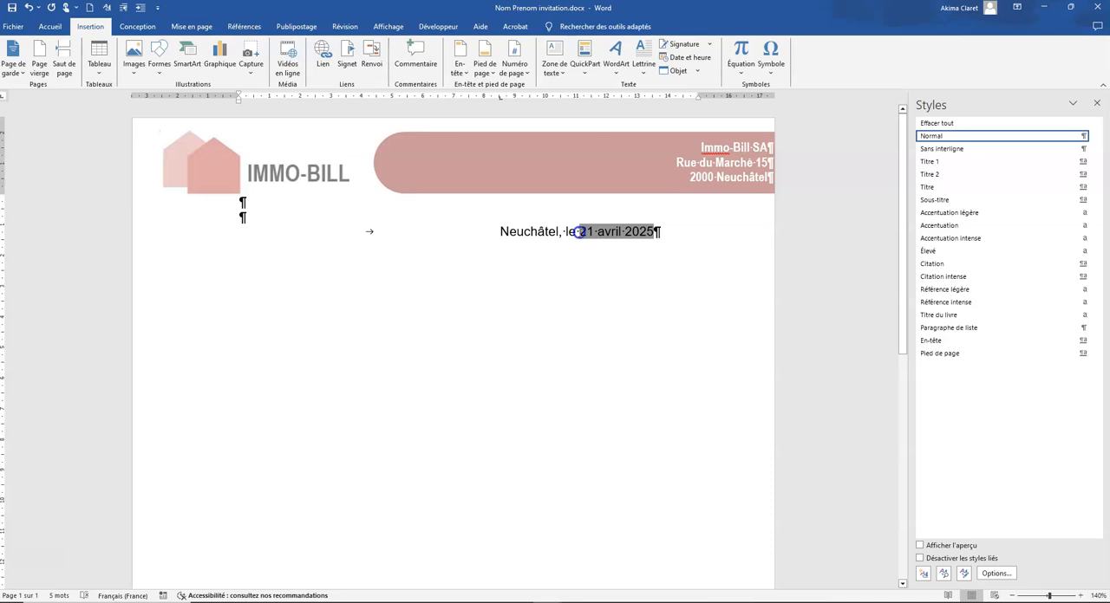
click(661, 231)
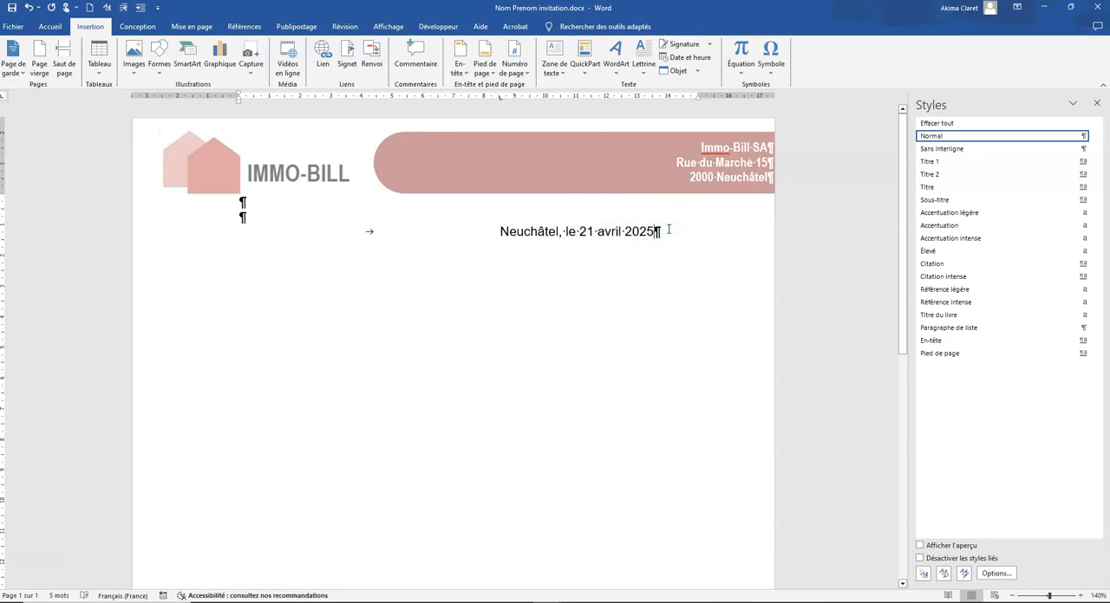
Leave three blank lines below the date and write the recipient line "Aux locataires" at the tab stop
key(Return)
key(Return)
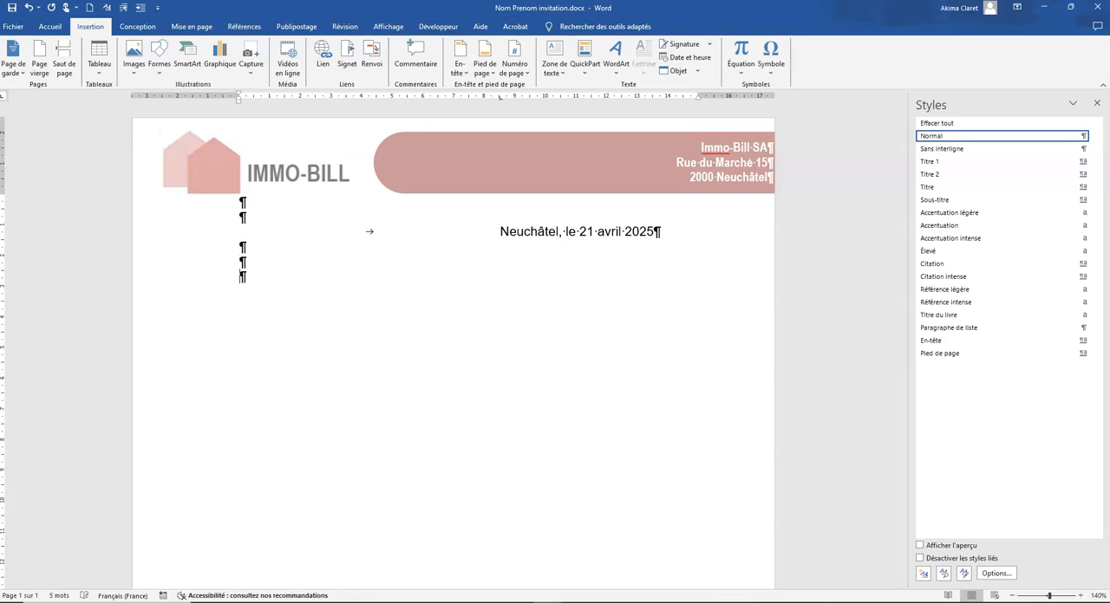
text(Aux locataires)
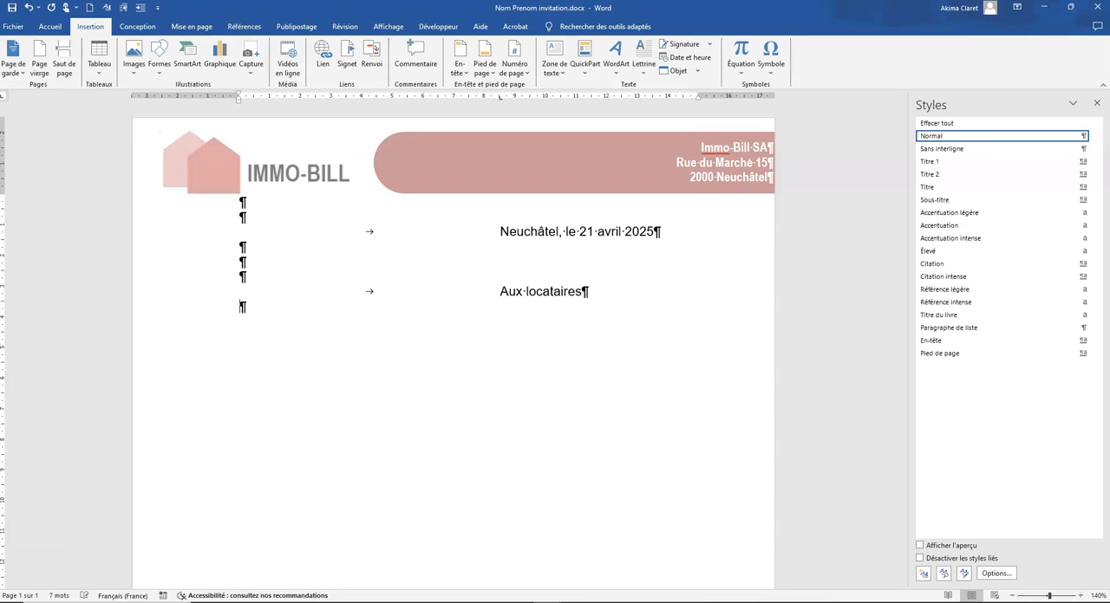
text(Sori)
Below the recipient, write the two-line subject "Soirée conférence-débat" and "« logement écologique »", followed by blank lines
key(BackSpace)
key(BackSpace)
text(irée conférence)
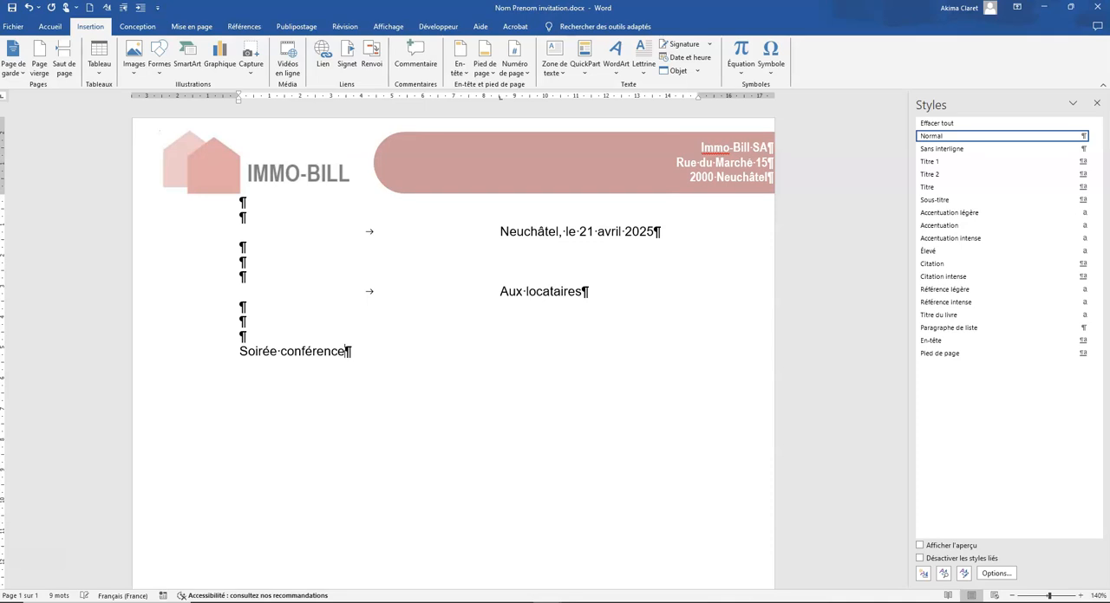
text( débat)
text("logement)
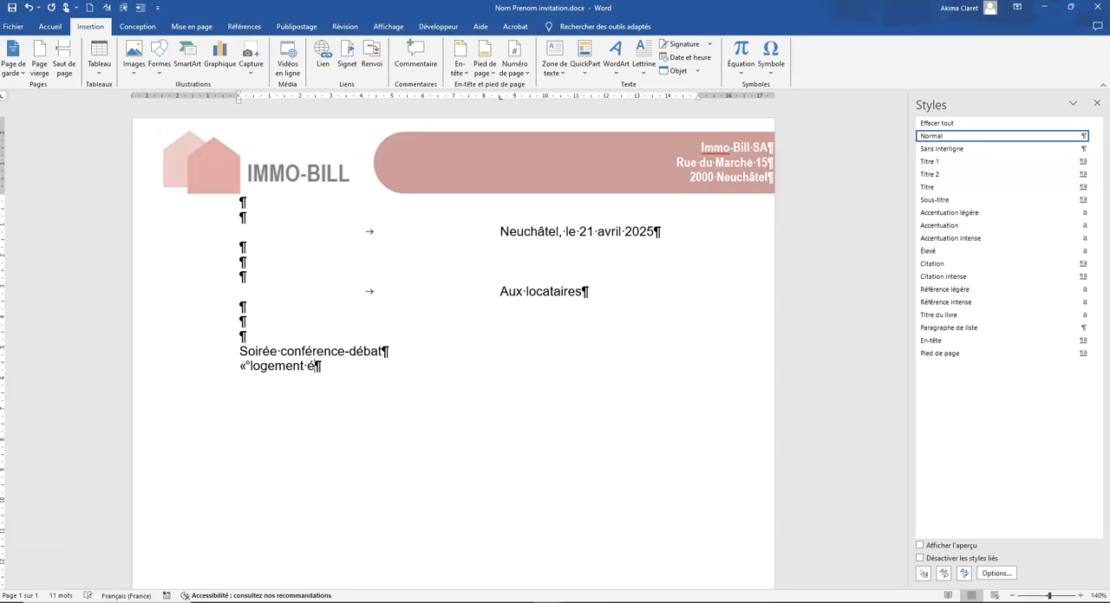
text( écologie)
text(que")
key(Return)
key(Return)
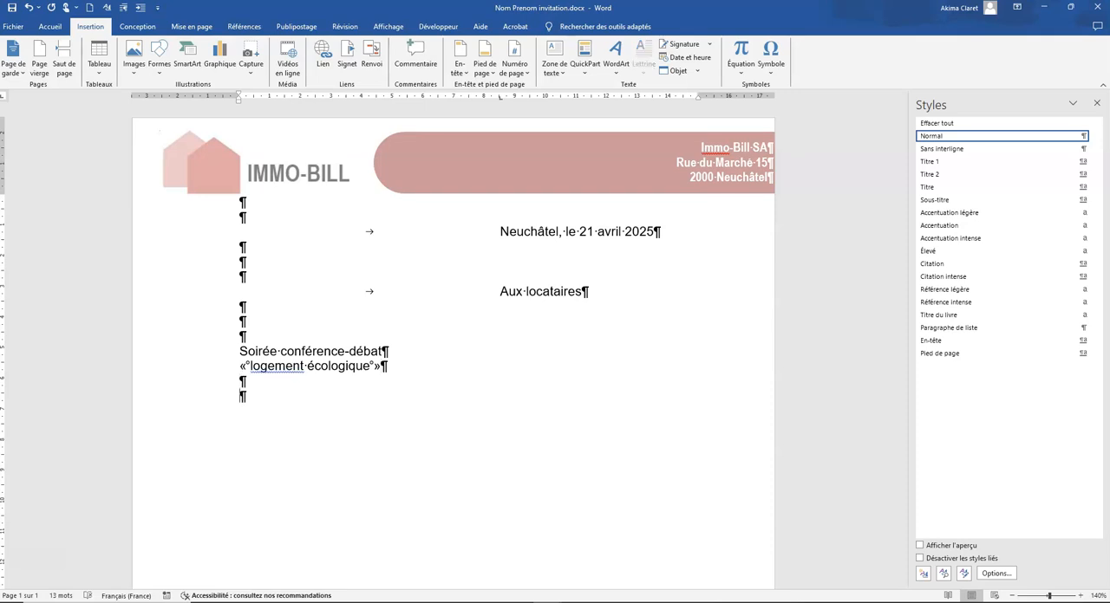
Write the salutation "Mesdames, Messieurs," below the subject and add blank lines after it
text(Mesdames, Messieurs,)
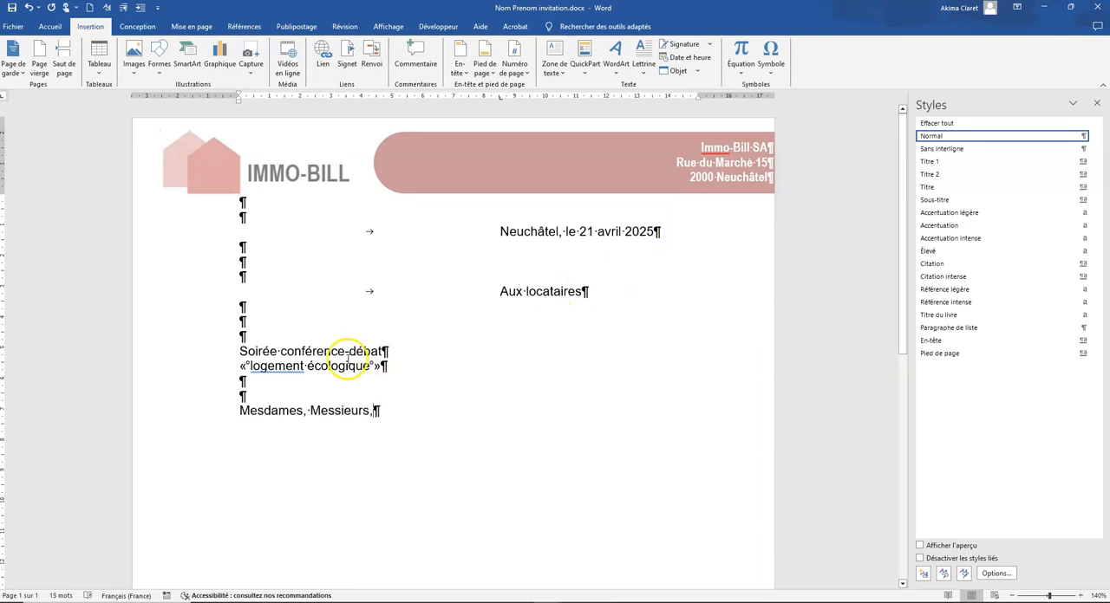
key(Return)
key(Return)
key(Return)
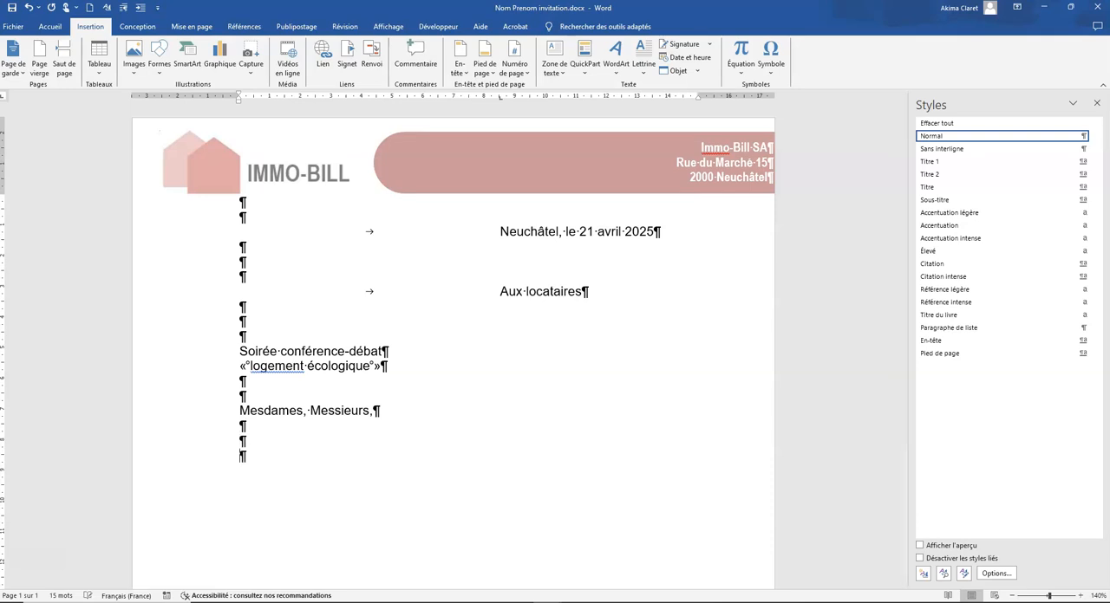
Begin the closing paragraph with "D'ores et déjà, nous nous réjouissons de vous rencontrer nombreux à cette occasion"
text(D'ores et déjà, nous nous réuiss)
key(BackSpace)
key(BackSpace)
key(BackSpace)
key(BackSpace)
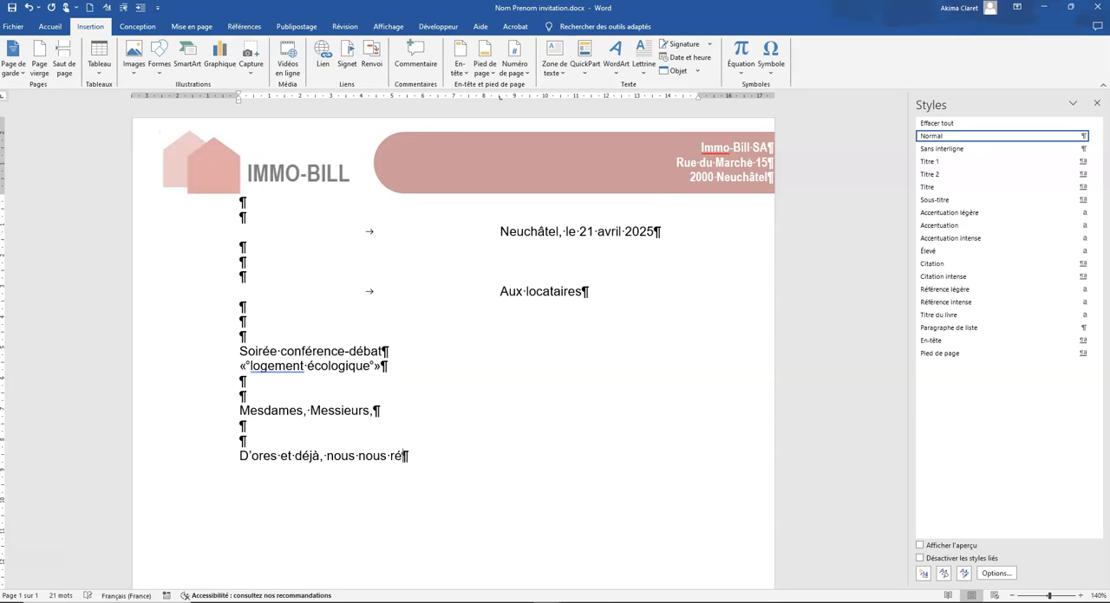
text(jouissons de vous rencontrer nombreu)
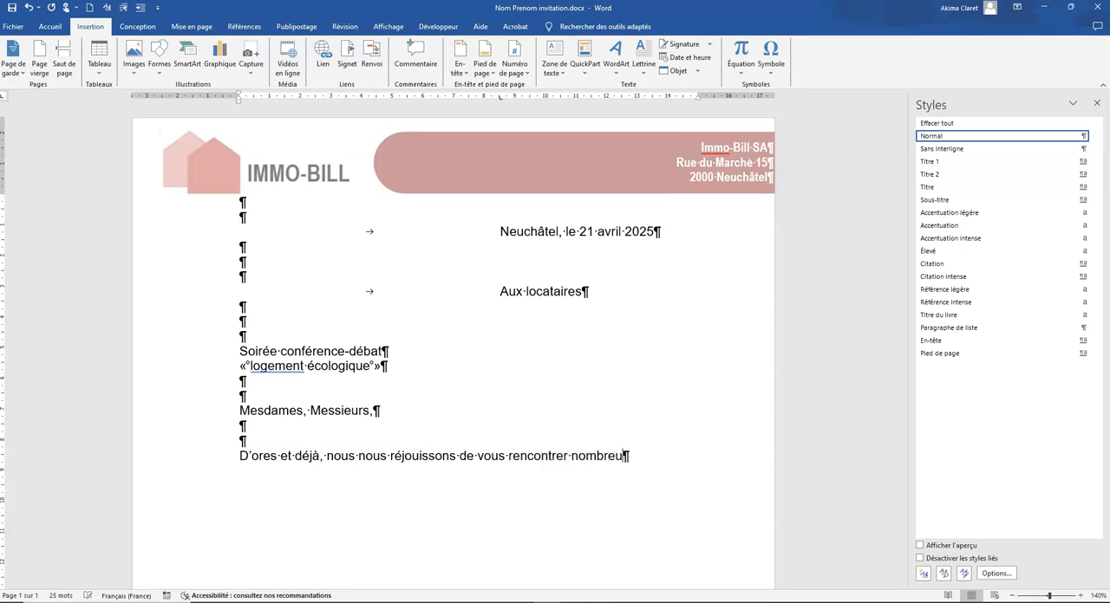
text(x à cette occasion)
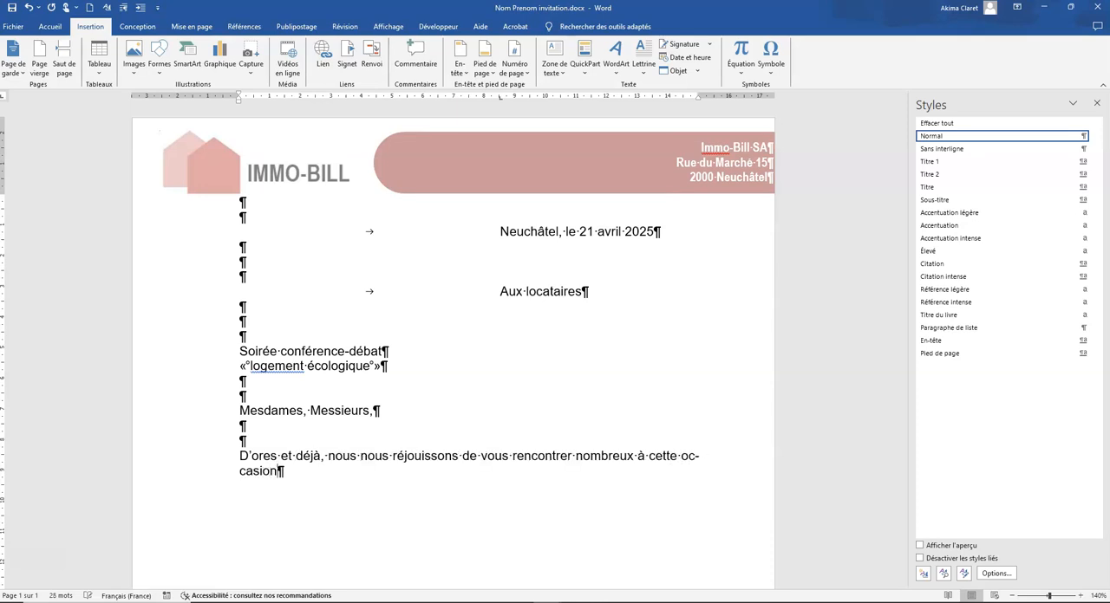
text( te vous sadré)
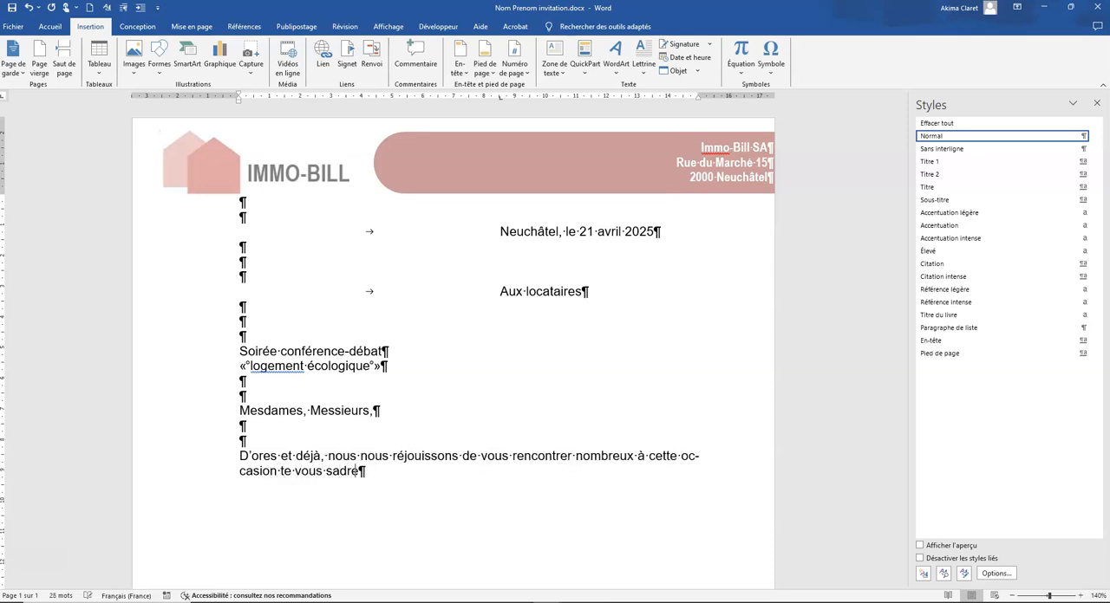
Continue the closing paragraph with "te vous adressons, "
key(BackSpace)
key(BackSpace)
key(BackSpace)
key(BackSpace)
key(BackSpace)
text(adressons,)
Copy the salutation "Mesdames, Messieurs," to the end of the closing paragraph
click(180, 417)
key(ctrl+c)
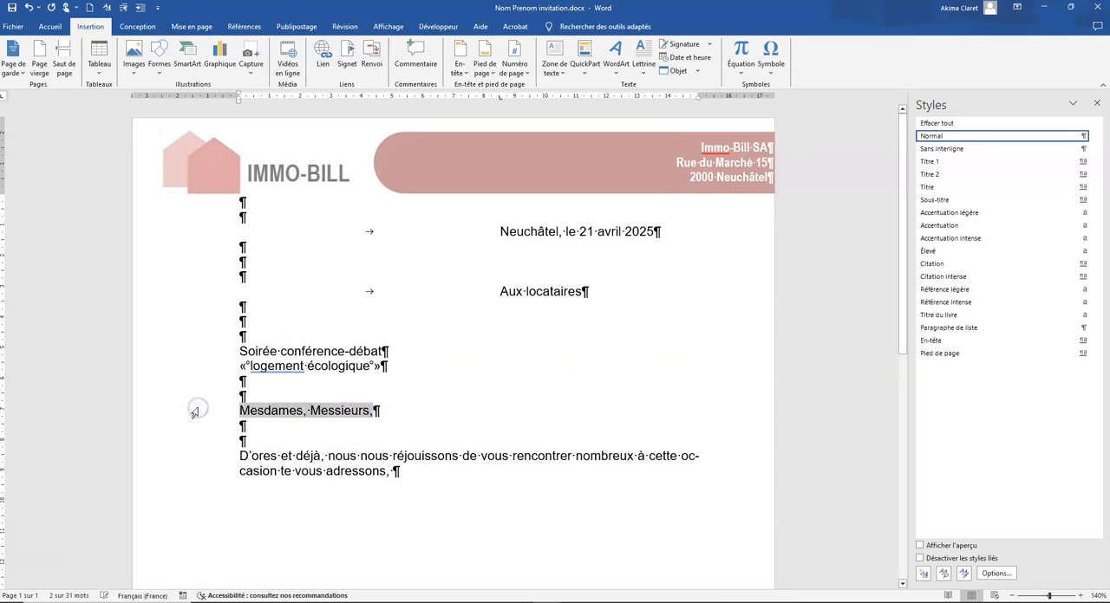
click(451, 472)
key(ctrl+v)
key(BackSpace)
Finish the closing sentence with "nos salutations les meilleures." and add two new lines below it
text(nos sl)
key(BackSpace)
text(alutations les meilleures.)
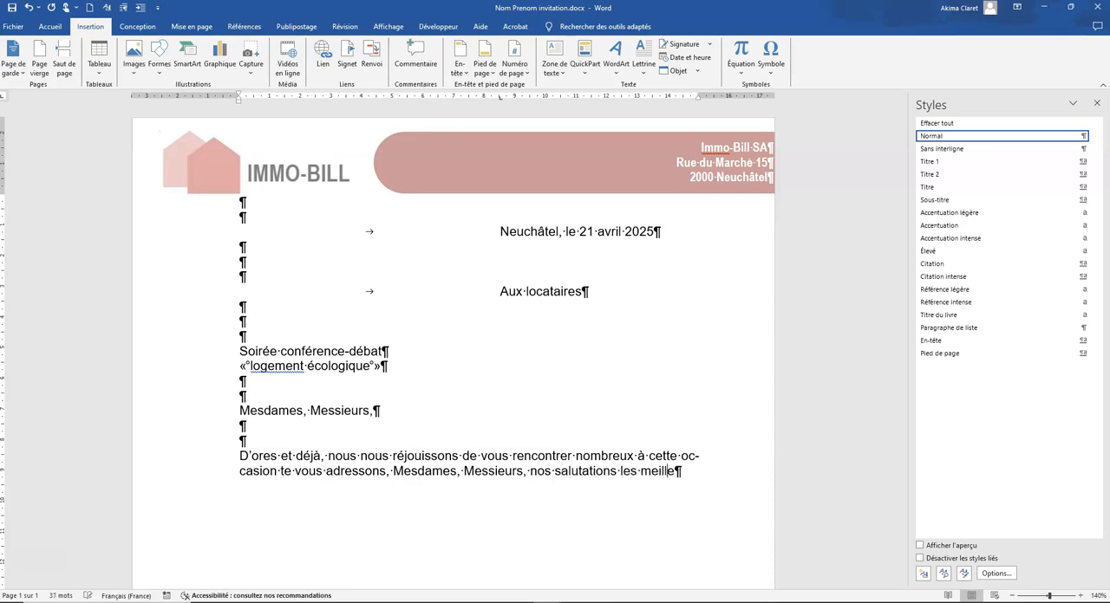
key(BackSpace)
key(BackSpace)
text(.)
key(Return)
key(Return)
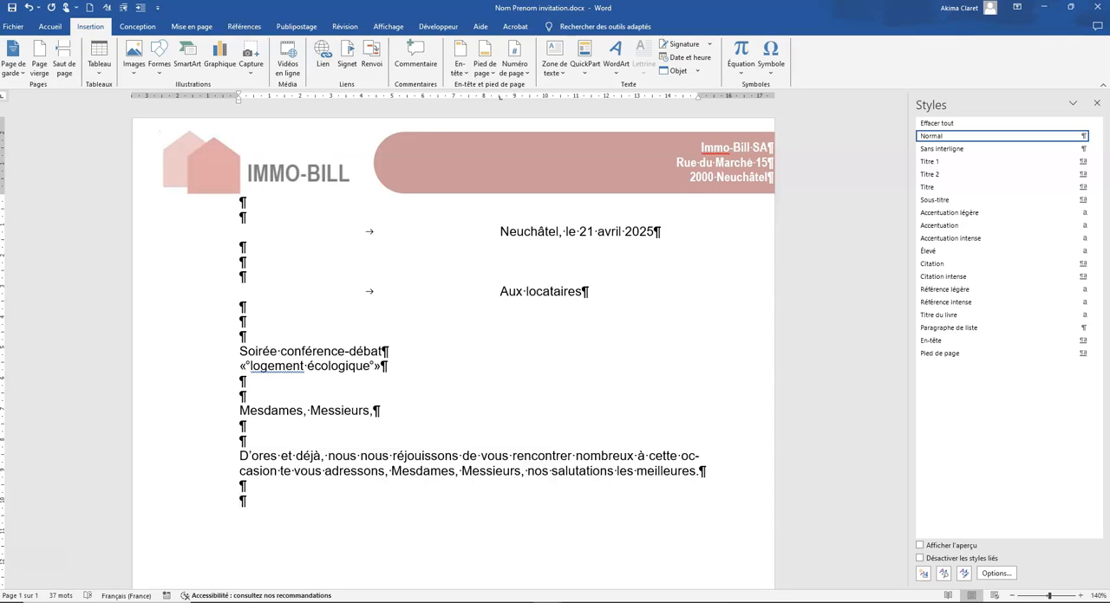
scroll(832, 494, down, 8)
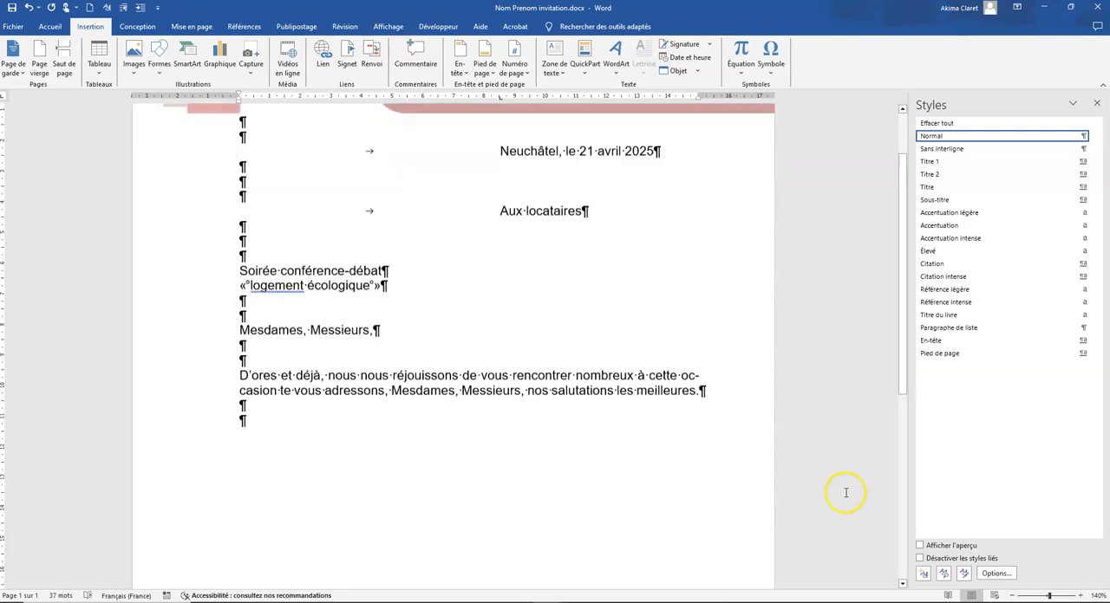
Add "Nom Prénom" in the page footer beneath the slogan "Achetez et vendez en toute sécurité !" and close the footer
scroll(810, 499, down, 2)
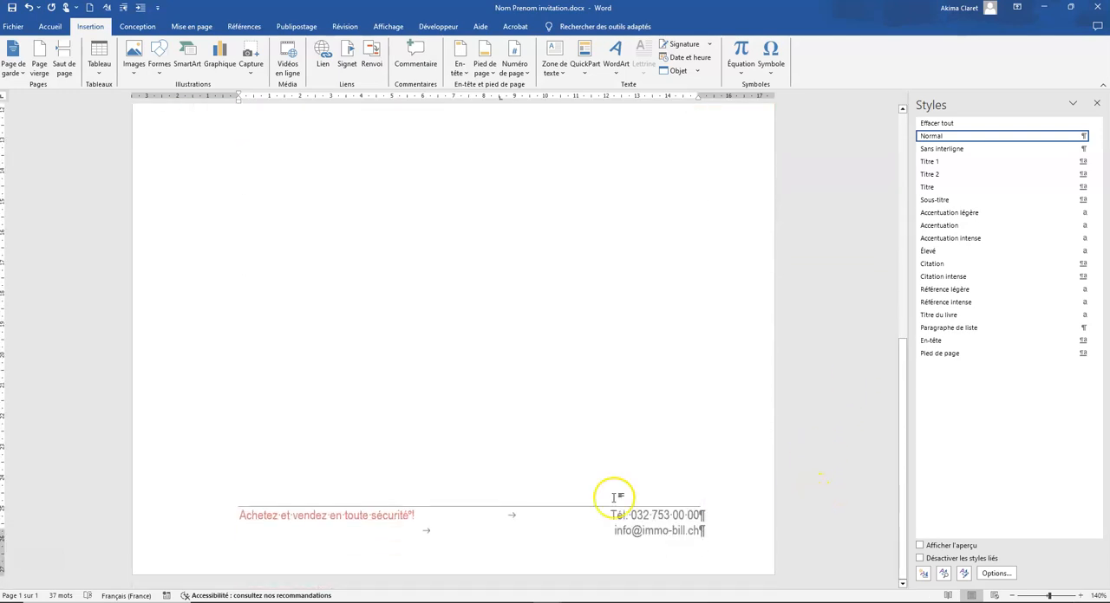
double_click(247, 530)
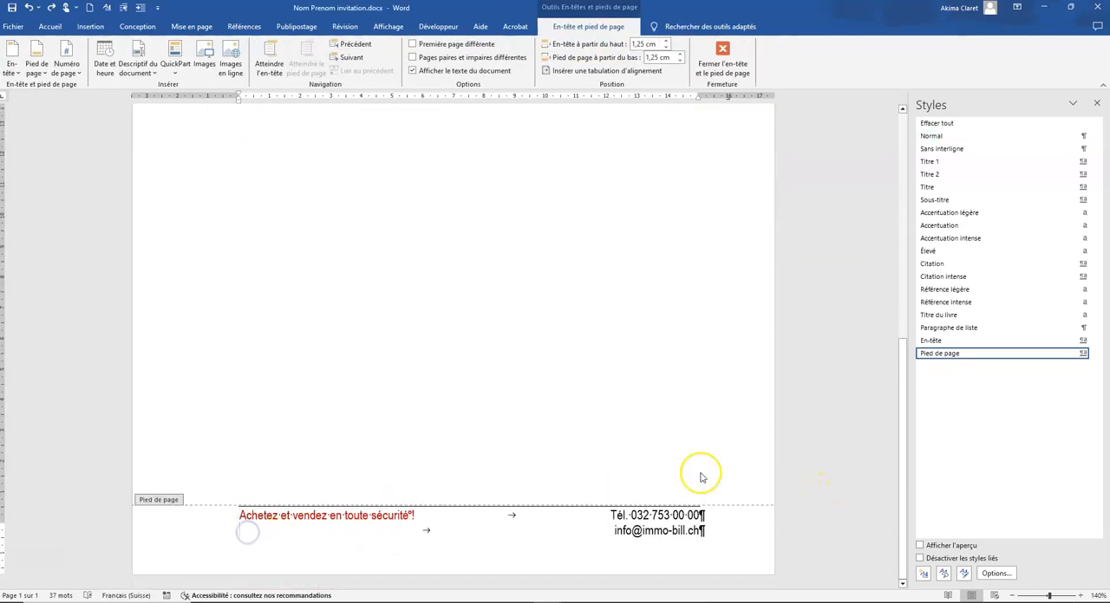
text(Nom Prénom)
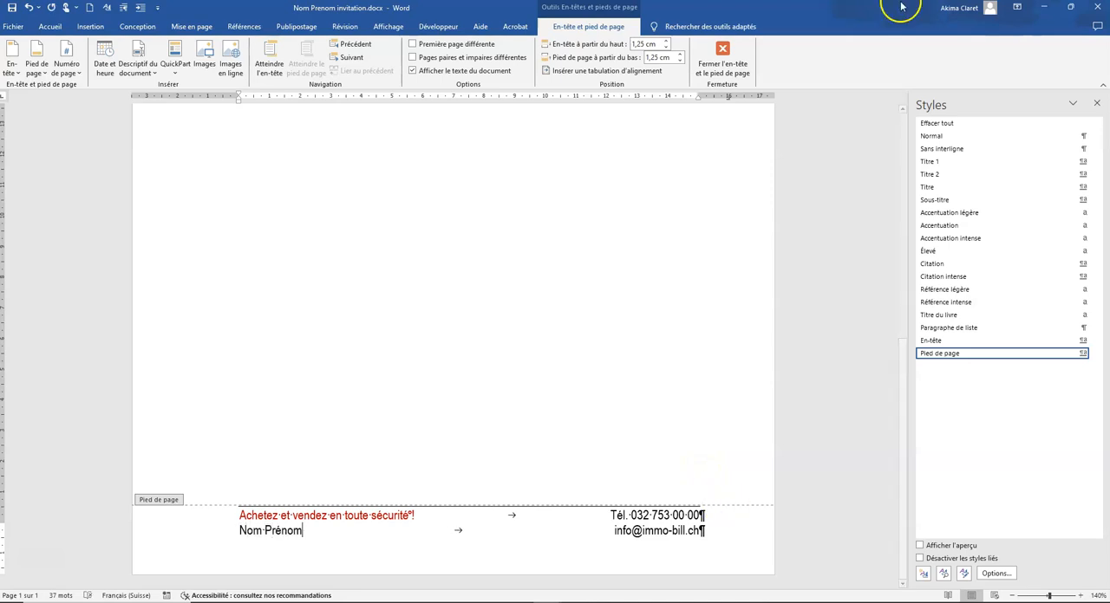
click(722, 58)
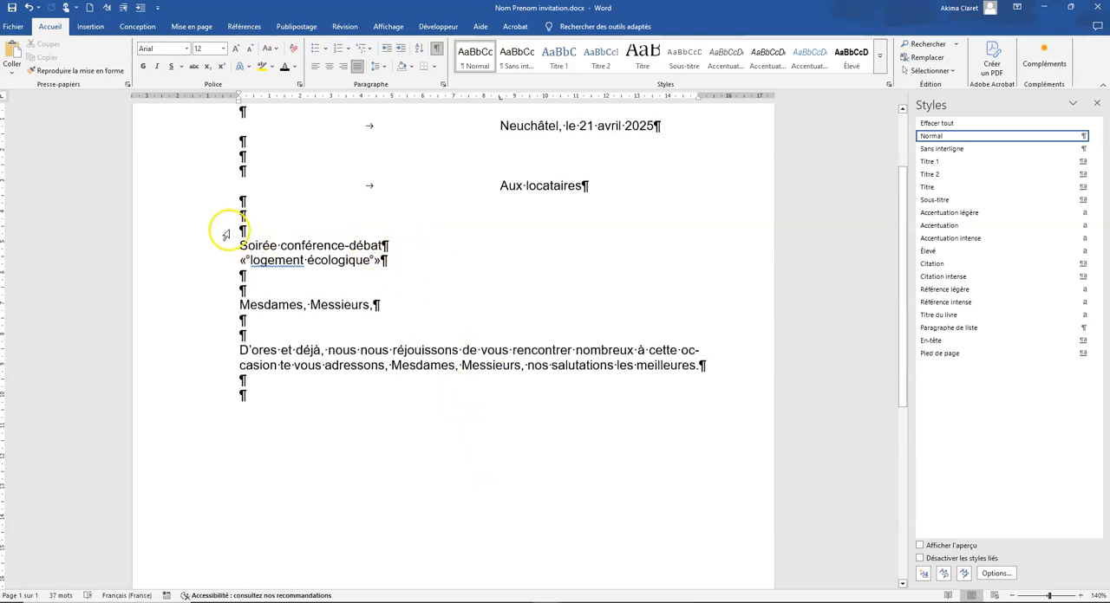
Make the two-line subject "Soirée conférence-débat « logement écologique »" bold
click(210, 187)
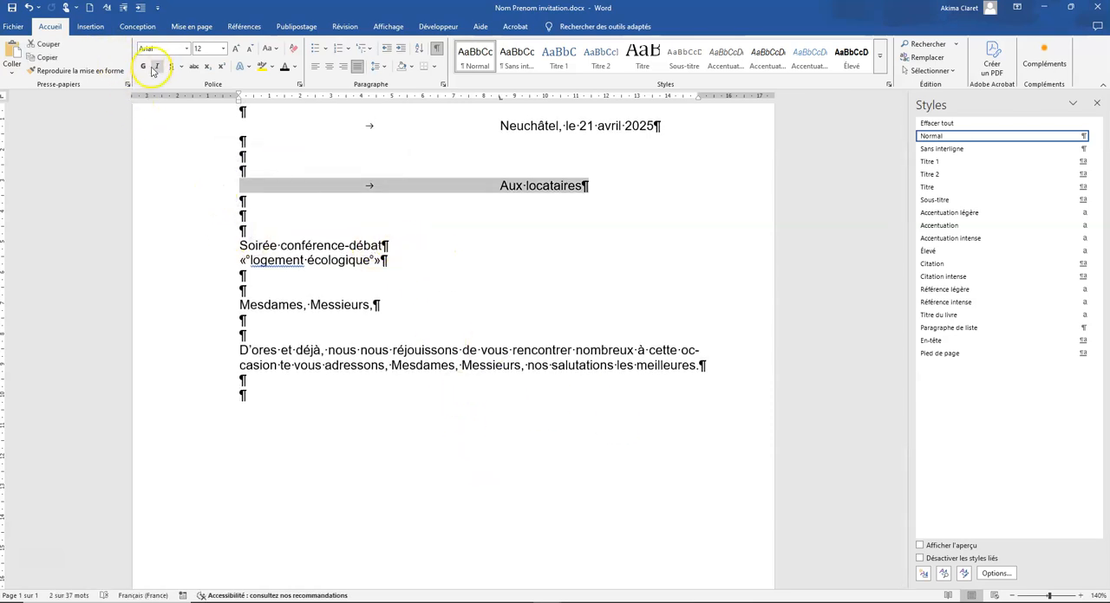
drag(203, 248, 203, 260)
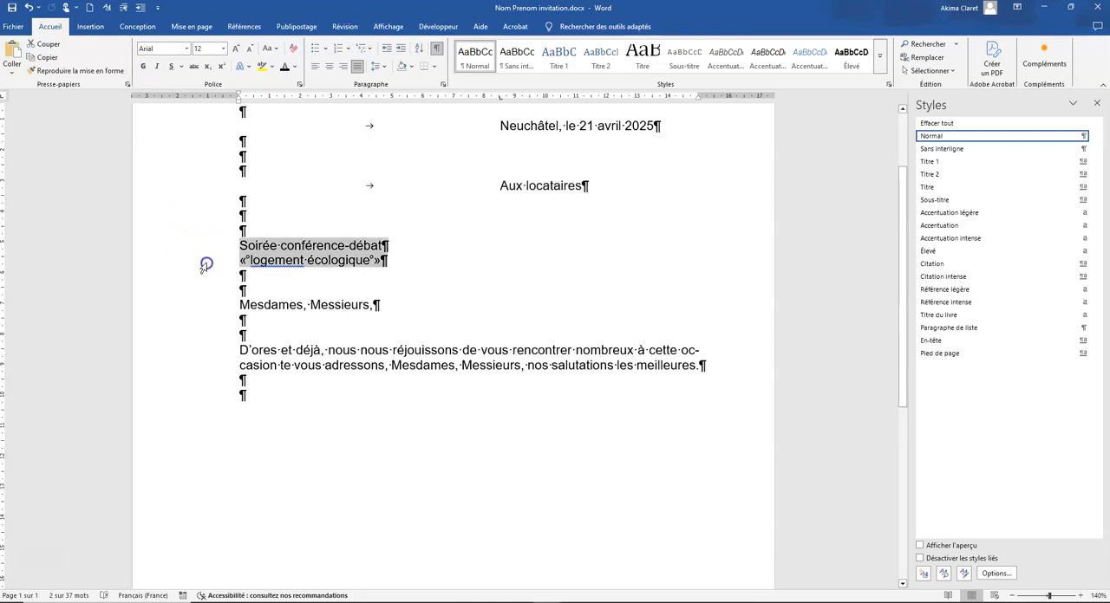
click(143, 70)
click(453, 290)
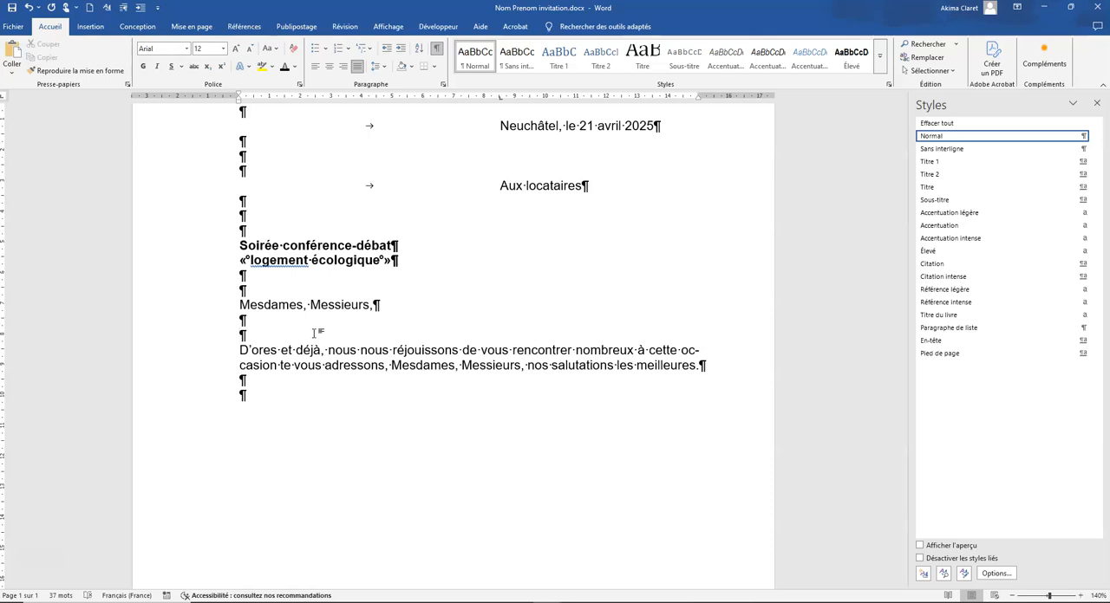
drag(239, 246, 409, 259)
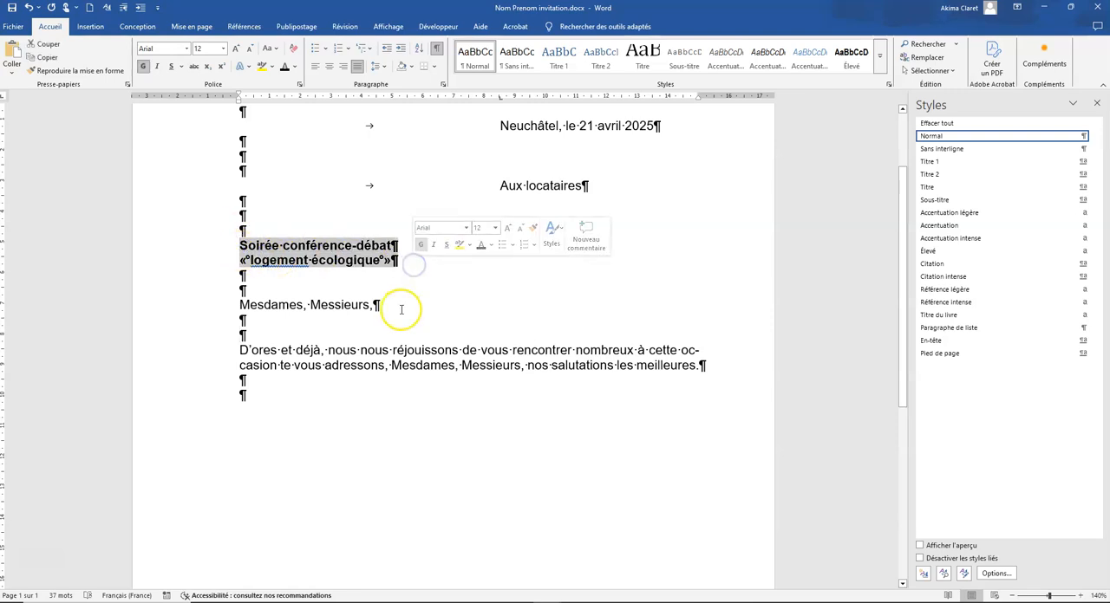
click(269, 320)
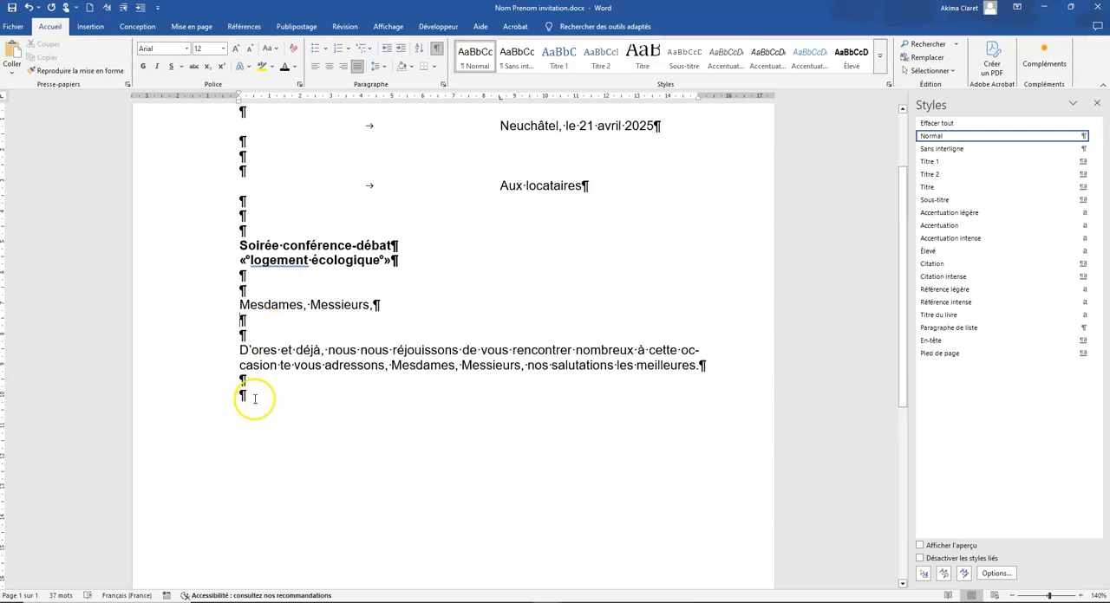
Enter the company name "Immo-Bill SA" below the closing paragraph, aligned with the date, followed by a blank line
double_click(696, 393)
text(Immob)
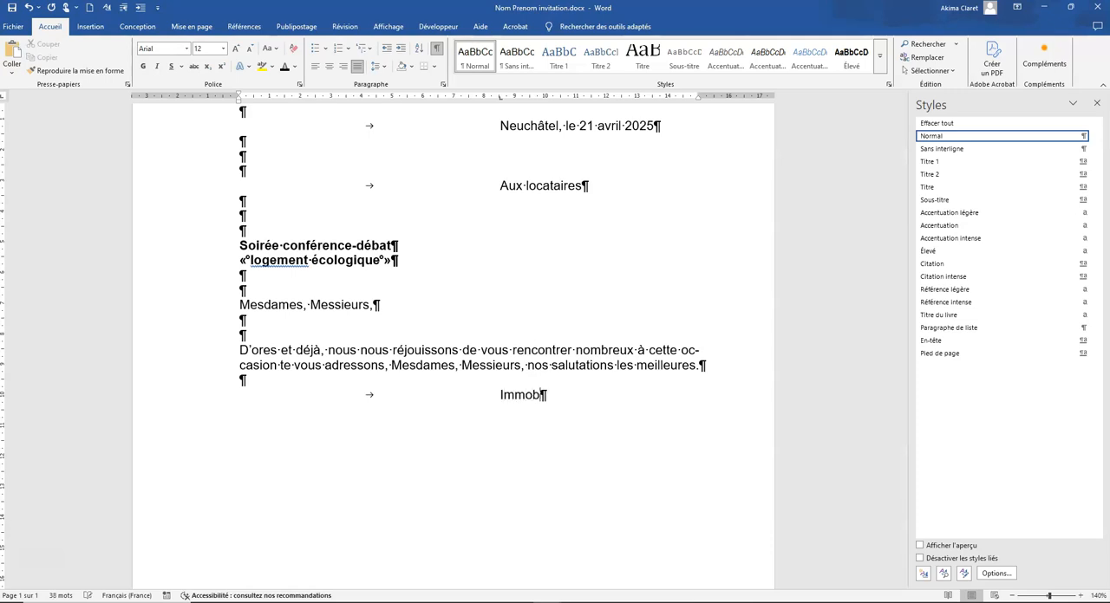
key(BackSpace)
text(-Bill SA)
key(Return)
key(Return)
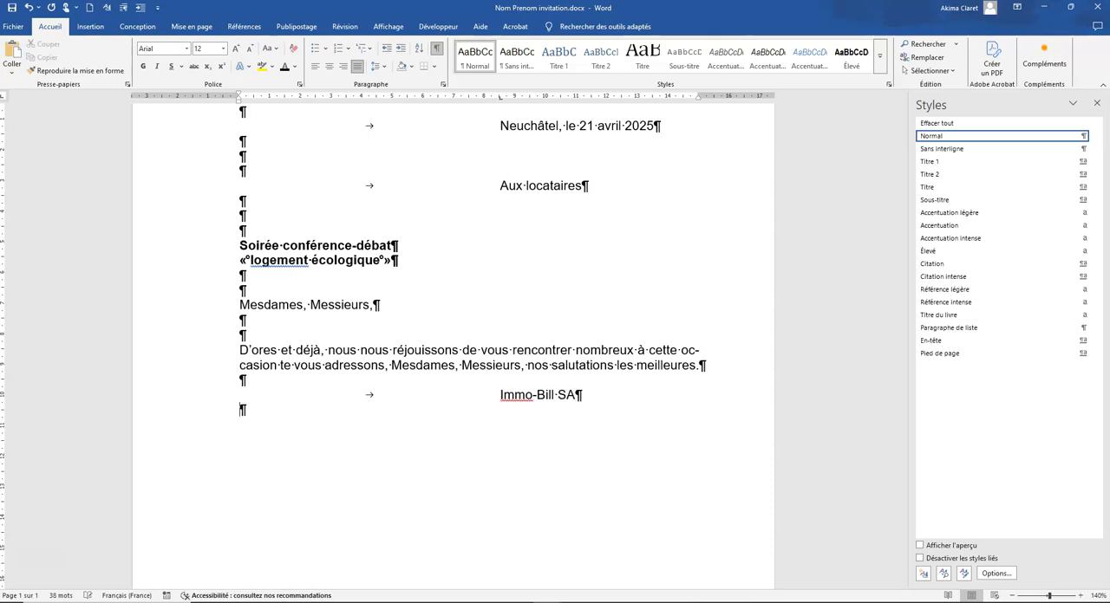
Complete the signature block with the signatory's full name and the title "Responsable communication" beneath it, aligned with the company name
key(Tab)
text(Greta Humbert)
key(Return)
key(Tab)
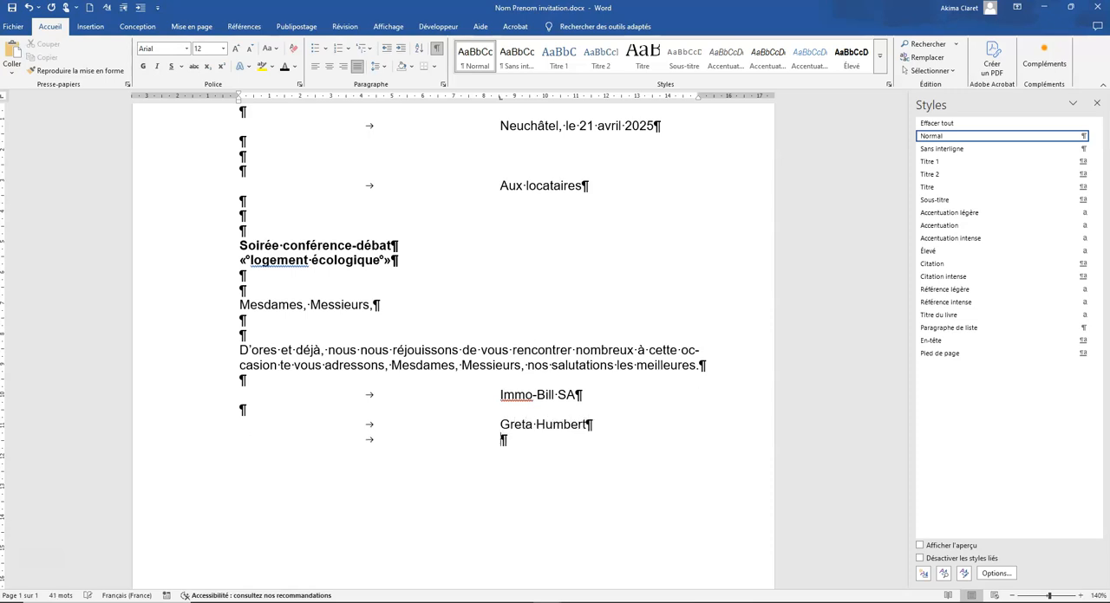
text(Responsable communication)
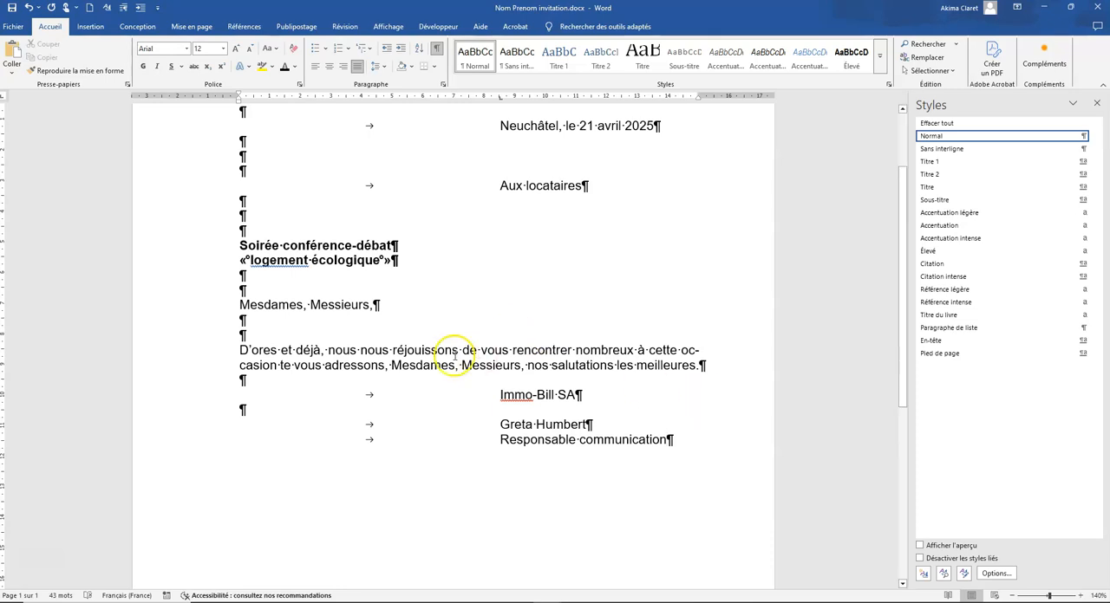
Begin the body paragraph below the salutation with "Soucieux de toujours vous proposer une informatin originale" and hide the formatting marks
key(Return)
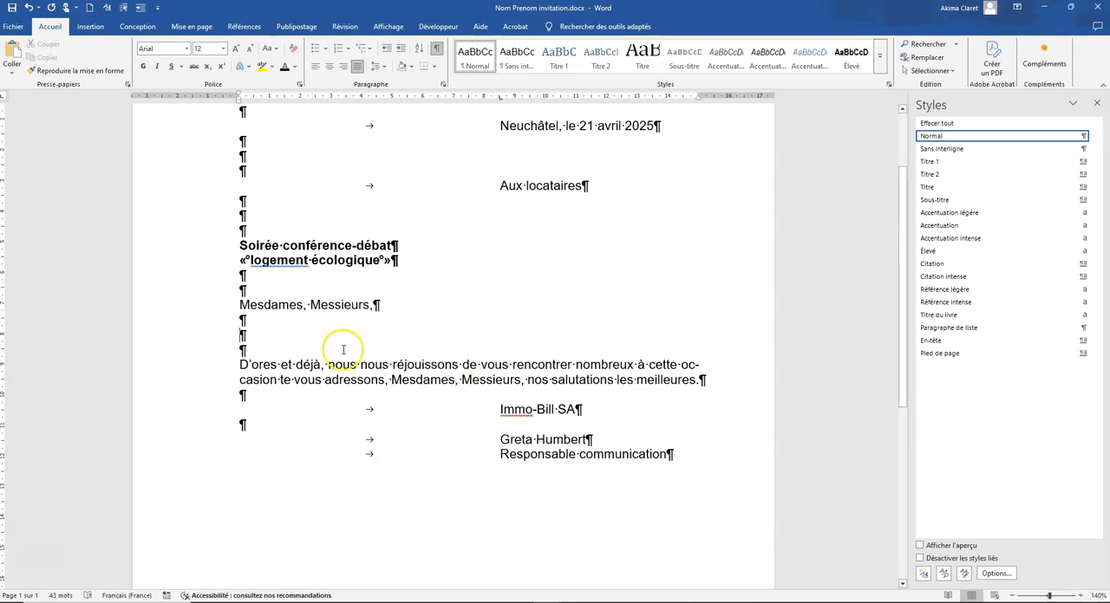
text(Sou)
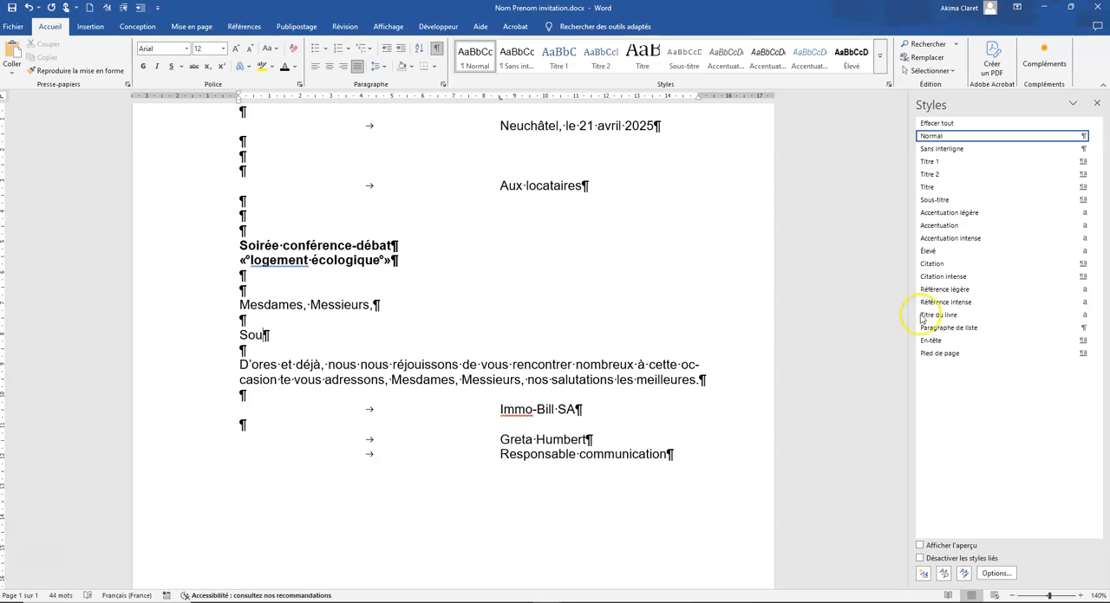
click(435, 49)
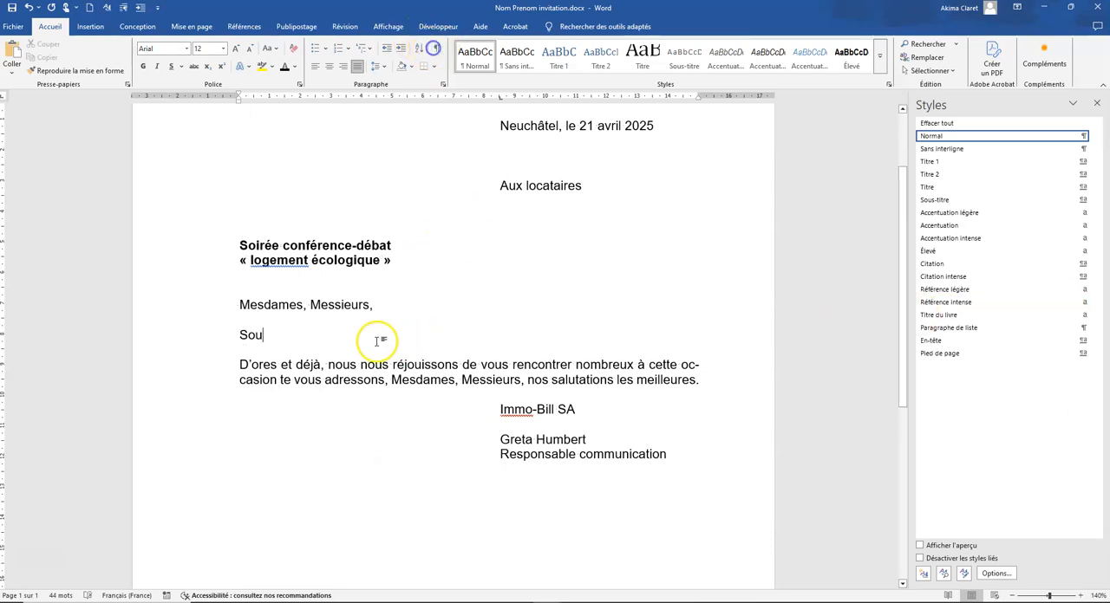
text(cieux)
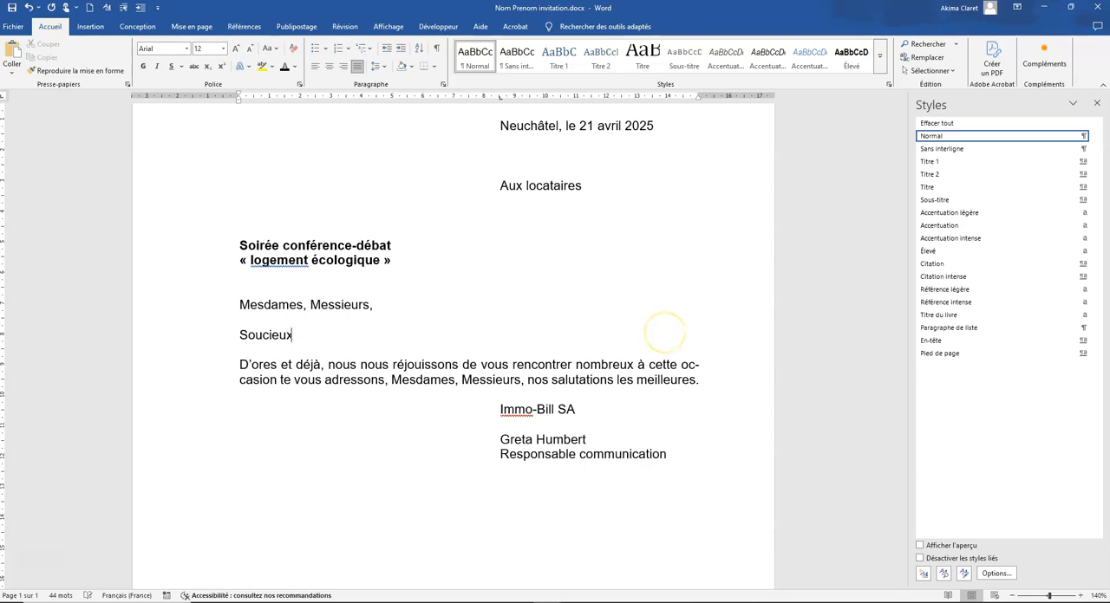
text( de toujours vous propos)
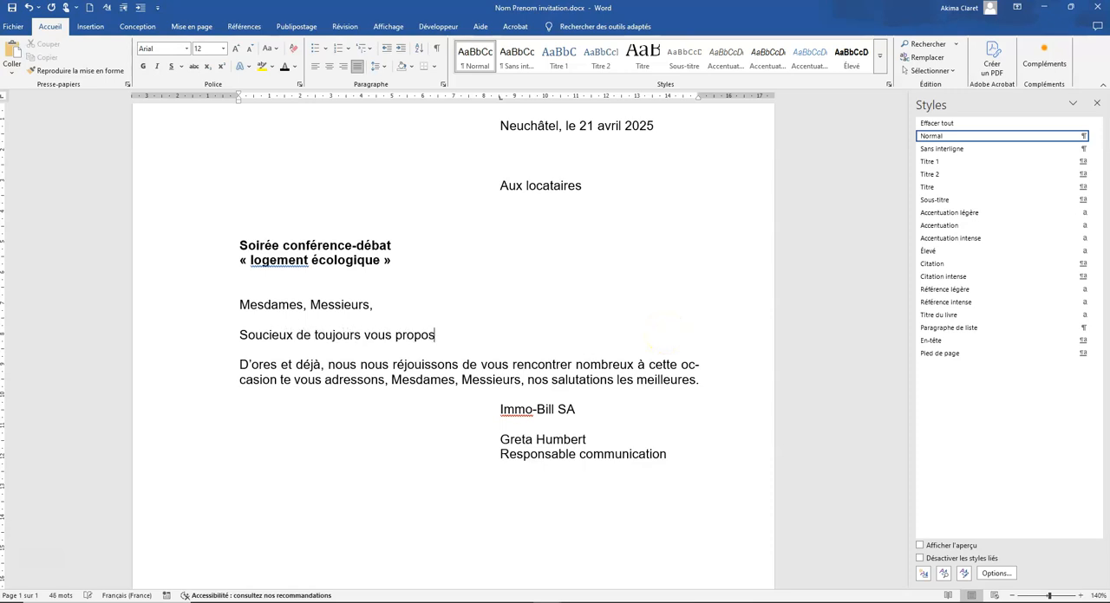
text(er une informatin orig)
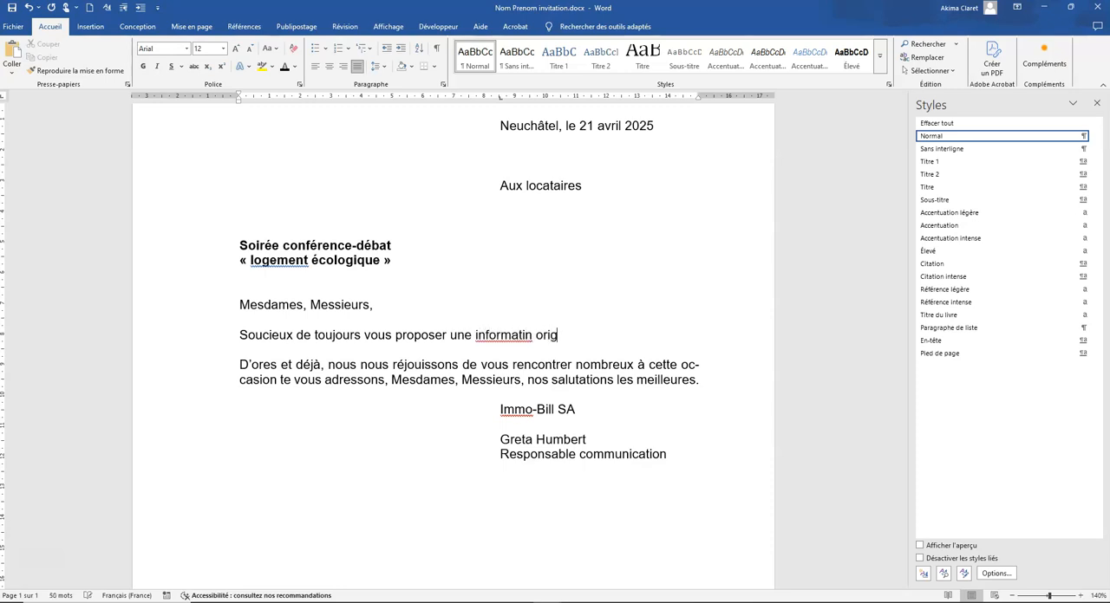
text(inale,)
key(BackSpace)
key(BackSpace)
Continue the body paragraph with "et utile à nos locataires et propriétaires d'immeubles, "
text(et utile à nos locatiaires)
key(BackSpace)
key(BackSpace)
key(BackSpace)
key(BackSpace)
key(BackSpace)
key(BackSpace)
text(aires)
text( t)
key(BackSpace)
text(et p)
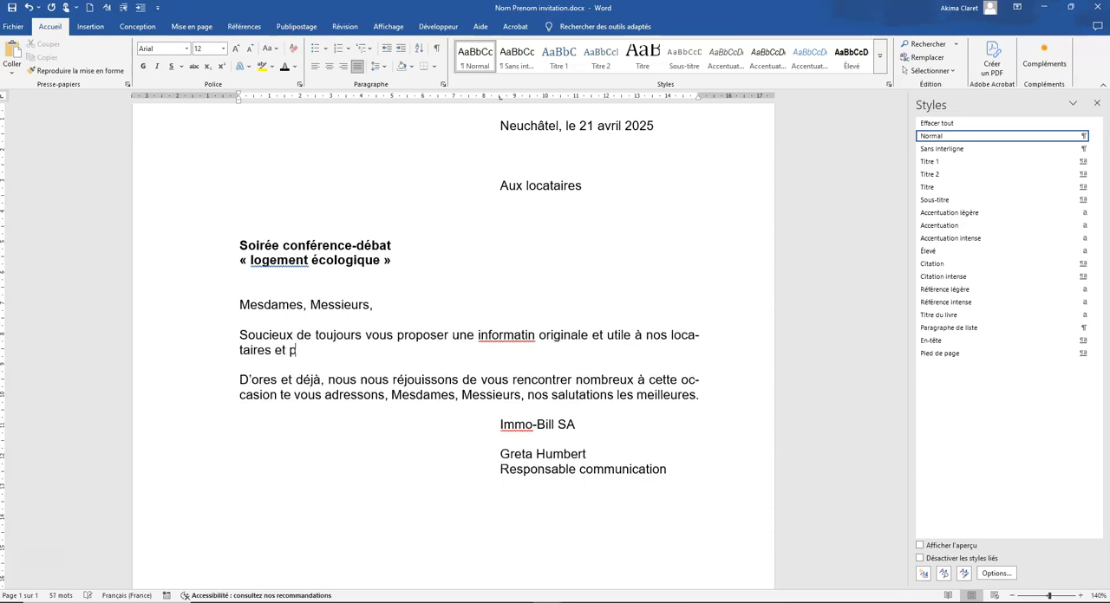
text(ropriétaires)
text( d'ime)
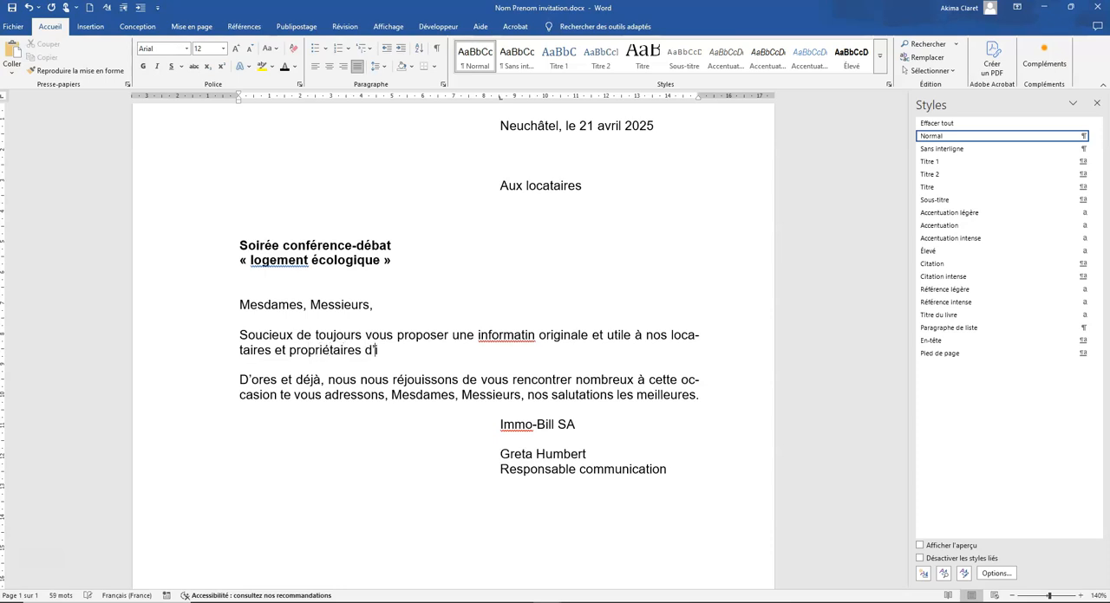
key(BackSpace)
text(meubles, nous avons déci)
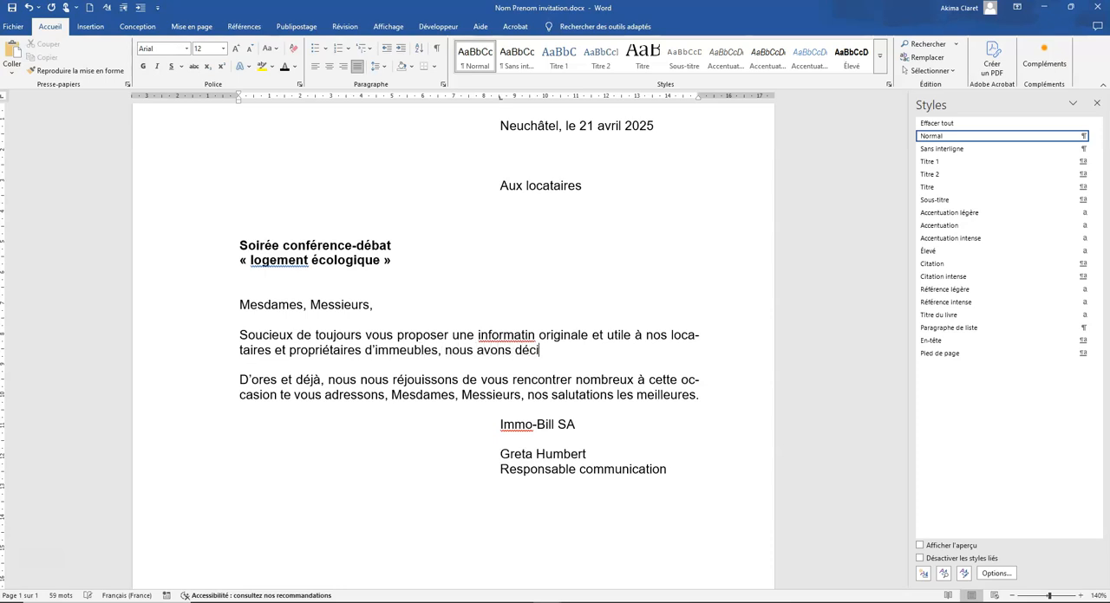
text(dé d’organiser u)
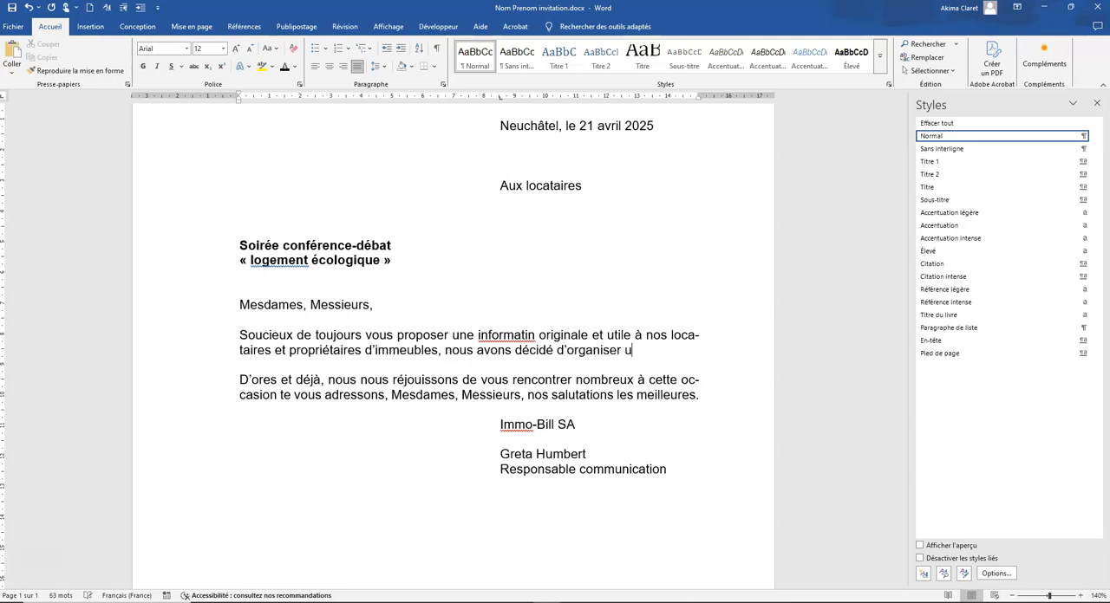
text(ne conférence-d)
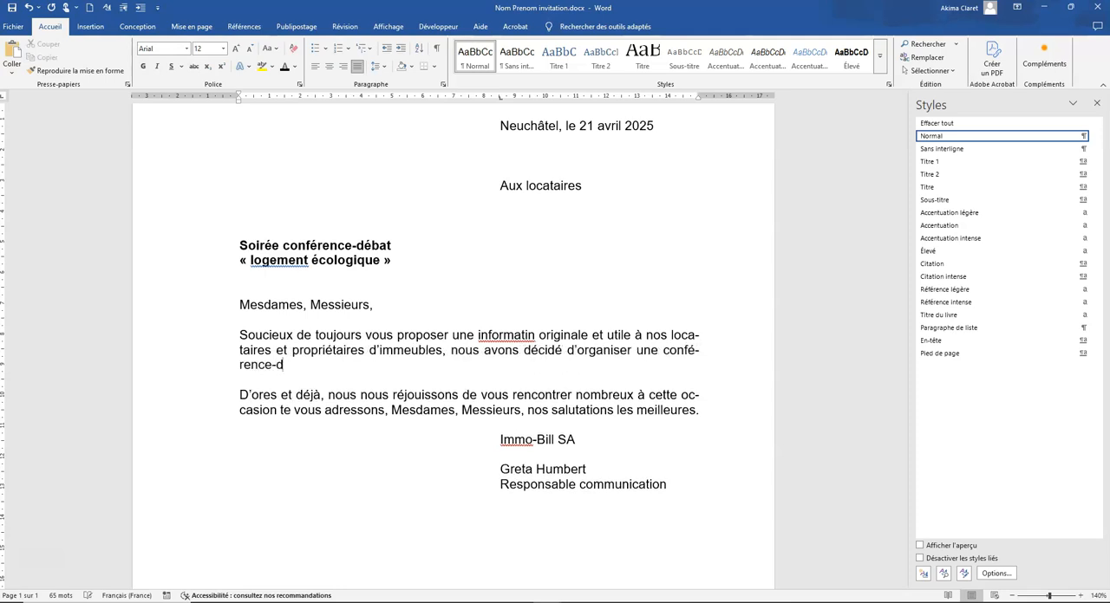
text(ébat sur les thè)
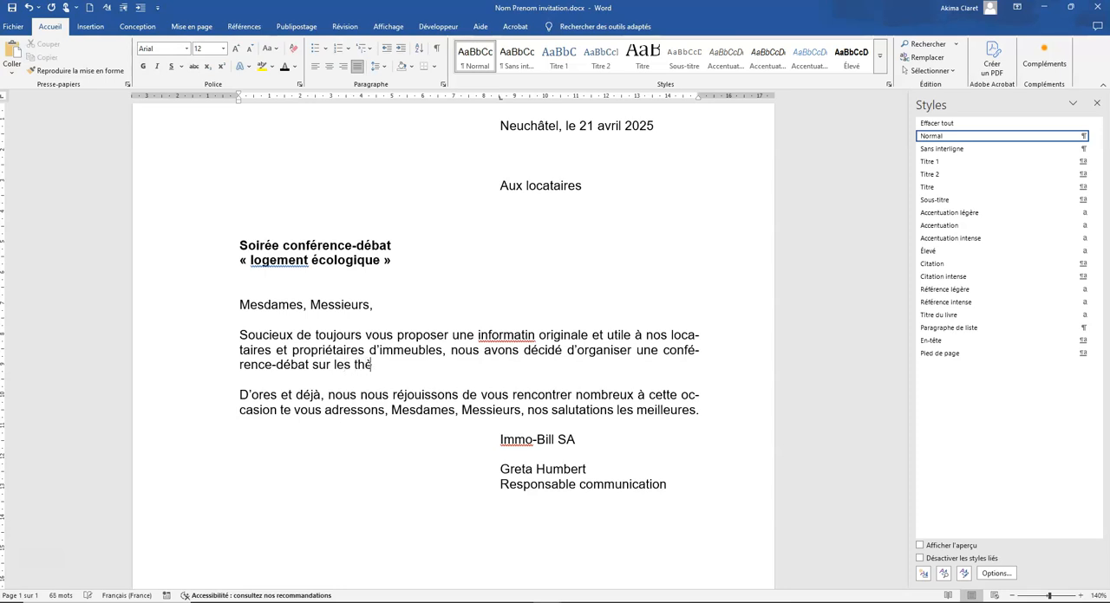
text(mes de l'écologie)
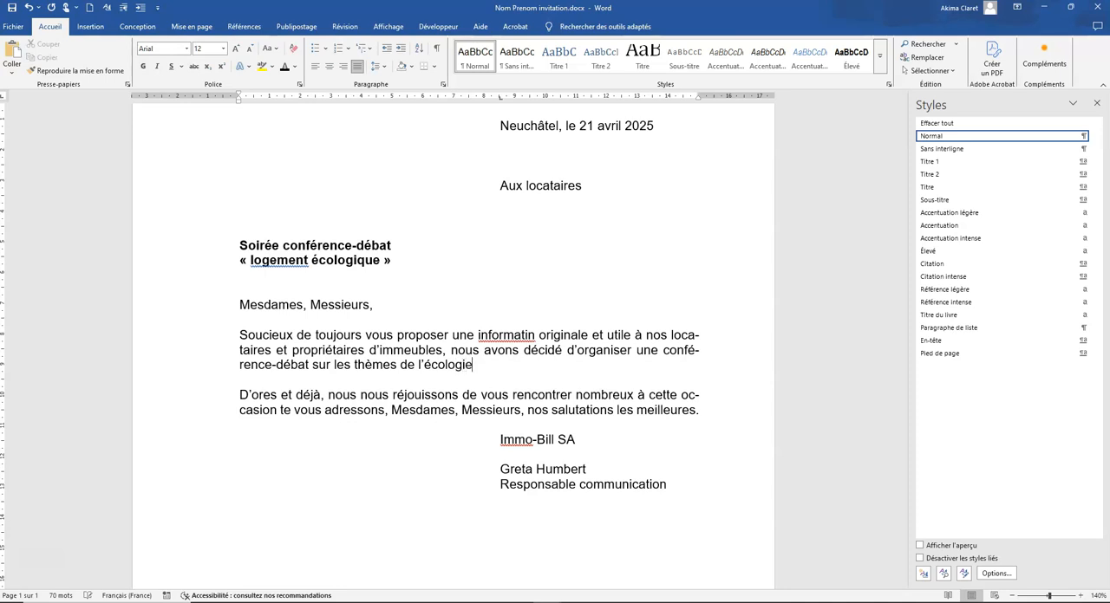
text( et l'économie d'énergie)
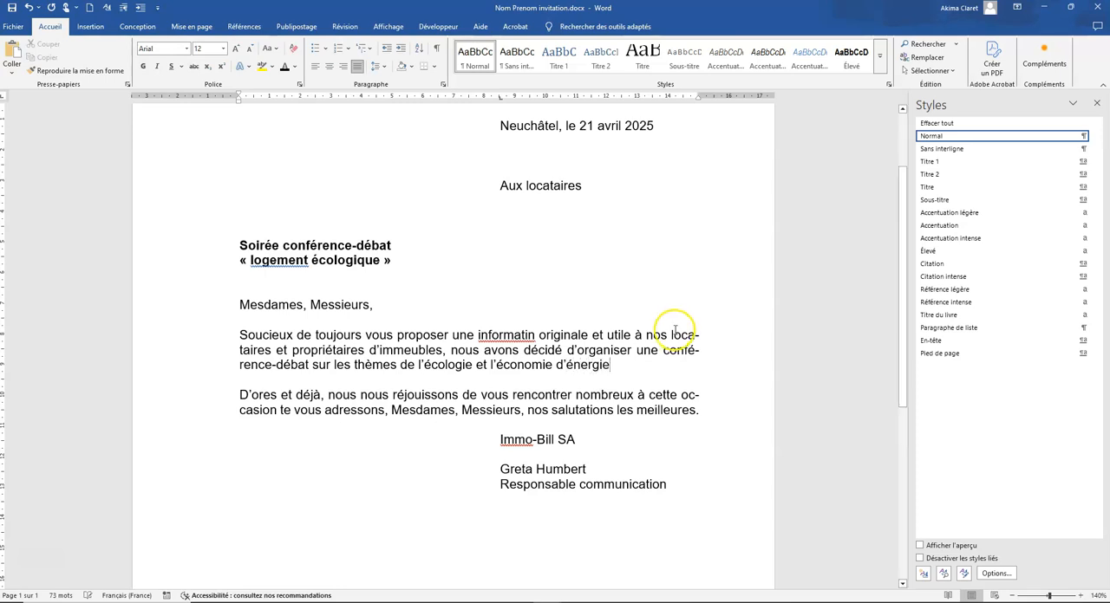
text(.)
Finish the first body paragraph with "de l'écologie et l'économie d'énergie." and leave a blank line for a new paragraph
key(Return)
key(Return)
Write "Cette soirée aura lieu le" as a new paragraph, followed by a blank line
text(Cett)
text(irée aura lie)
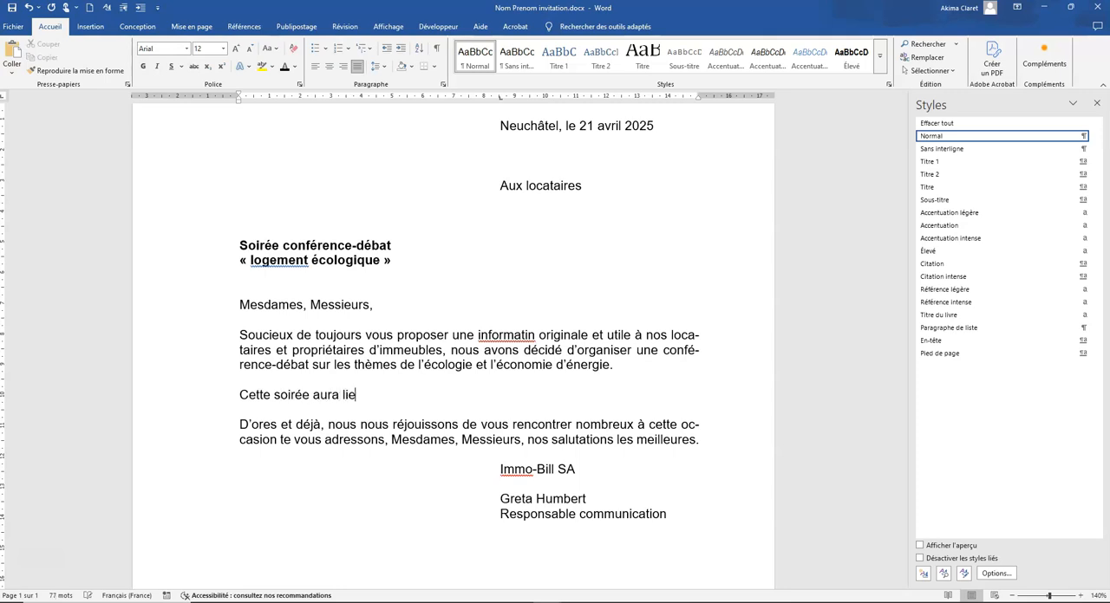
key(Return)
key(Return)
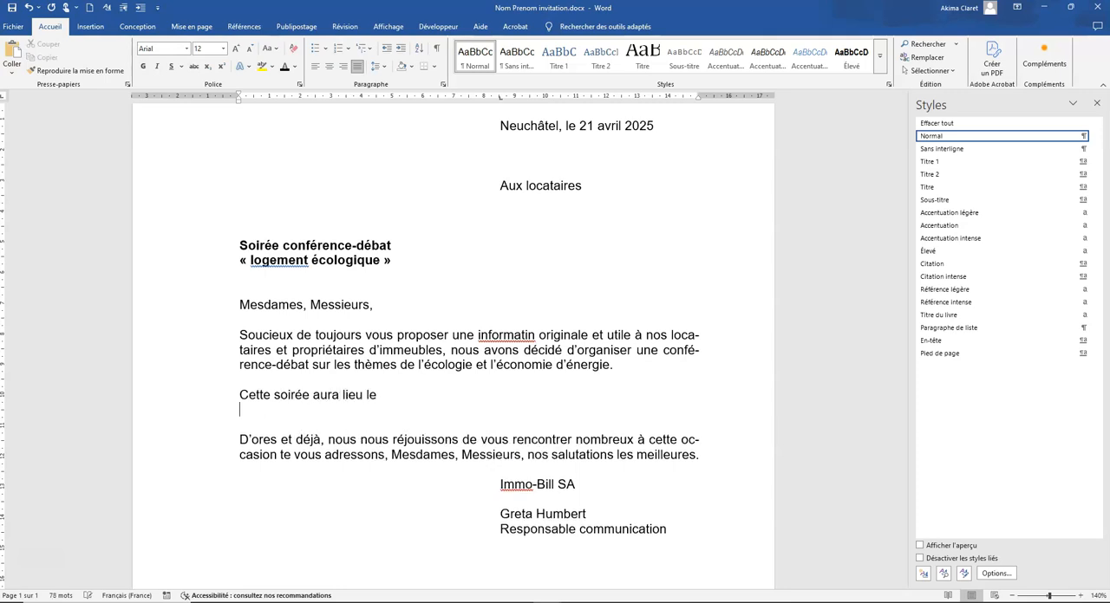
Enter the event date and time line "Mardi 1er septembre 20** dès 18 heures"
text(mardi 1er sp)
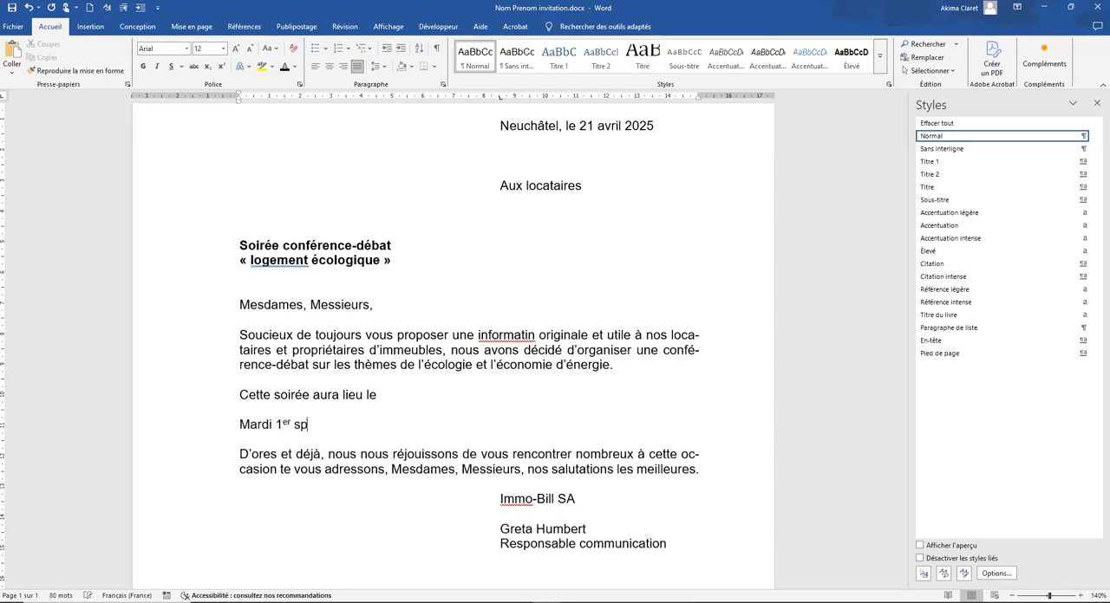
key(BackSpace)
text(eptembre 20** dès 18 heures)
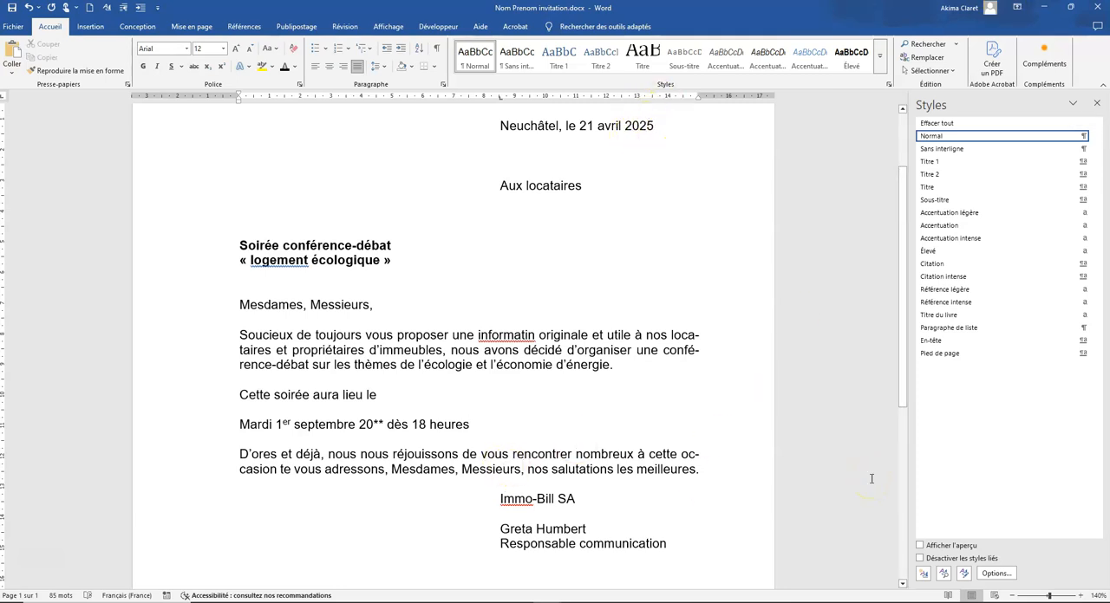
Insert a manual line break at the end of the event date line and show the formatting marks
key(shift+Return)
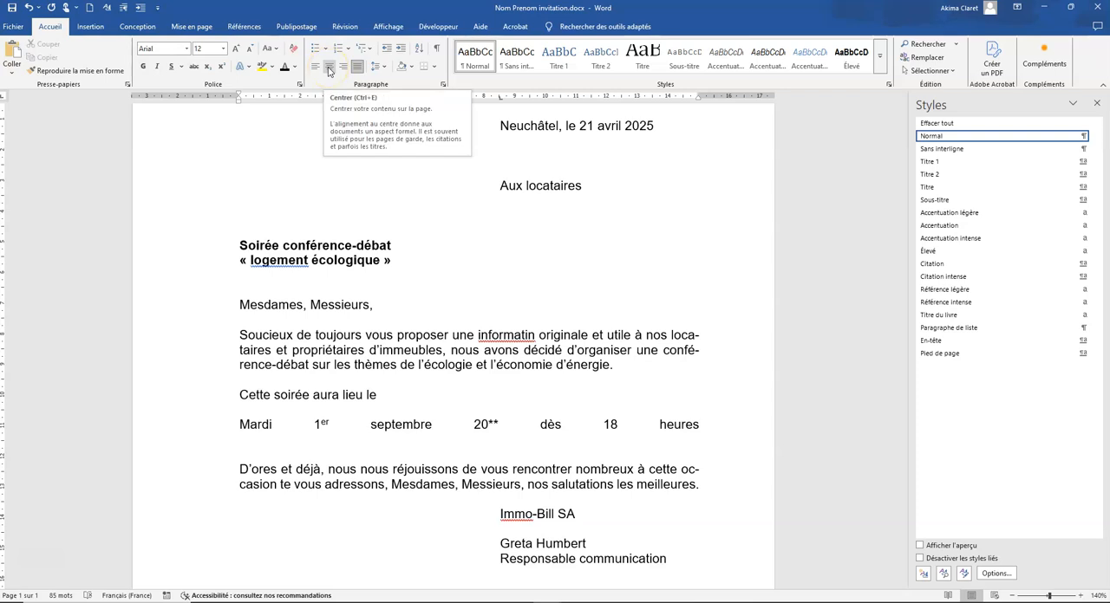
click(29, 8)
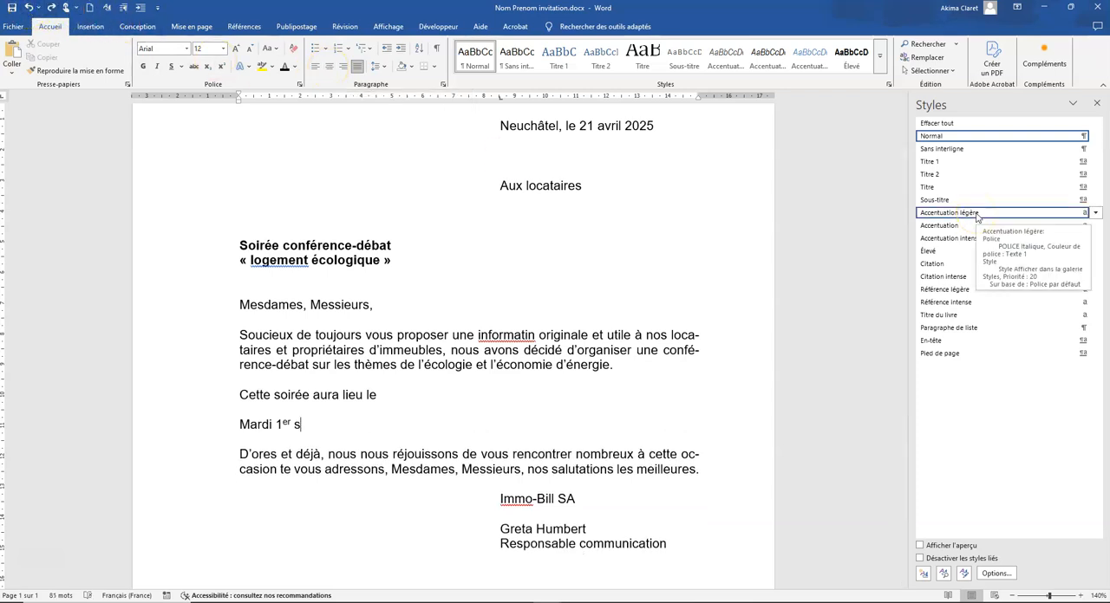
click(50, 7)
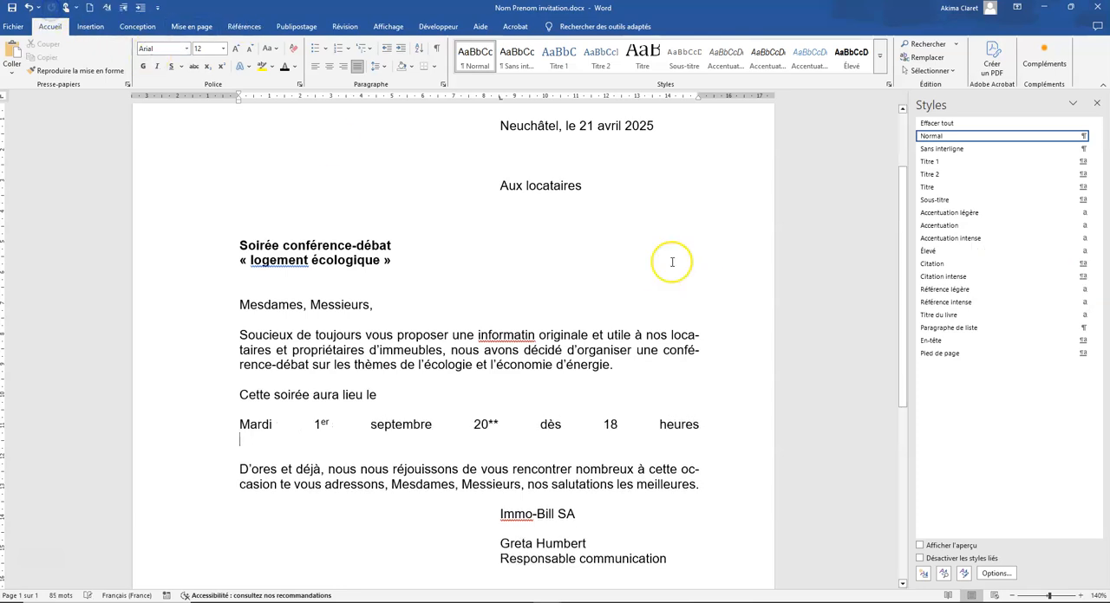
click(436, 48)
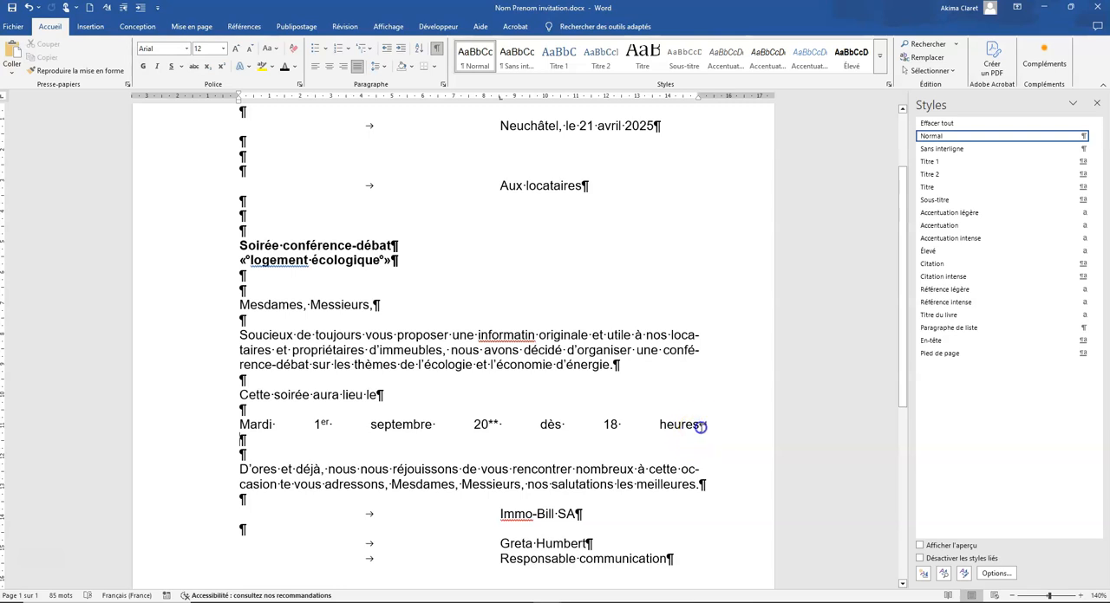
Replace the manual line break after "18 heures" with a paragraph break and hide the formatting marks
drag(699, 425, 709, 424)
key(Return)
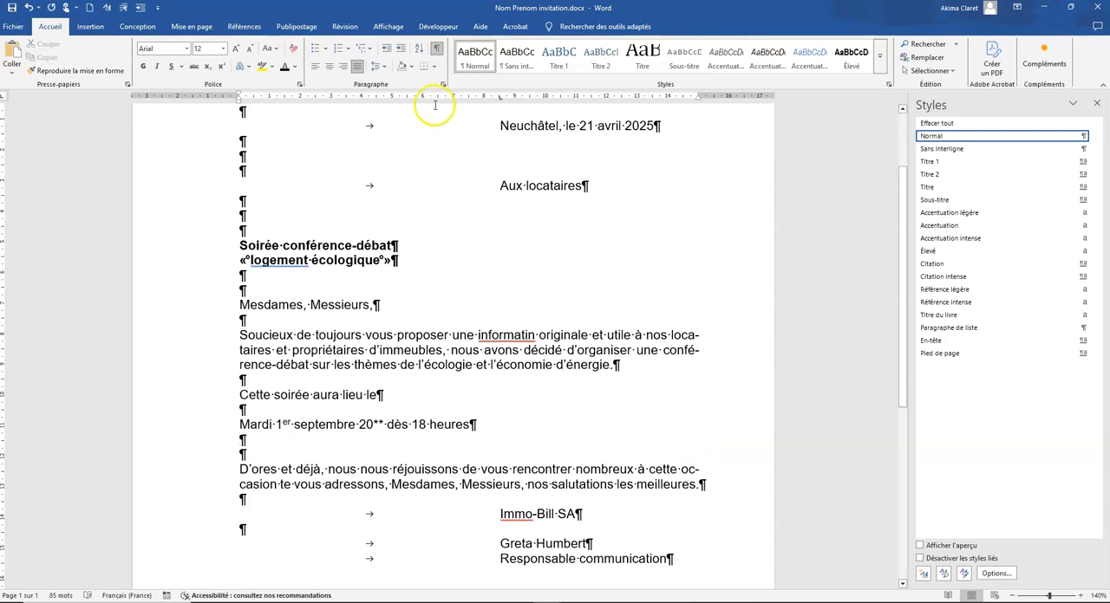
click(436, 48)
Enter the venue line under the event date with "au CPLN", the street address and "salle n° 85B", followed by blank lines
text(au CP)
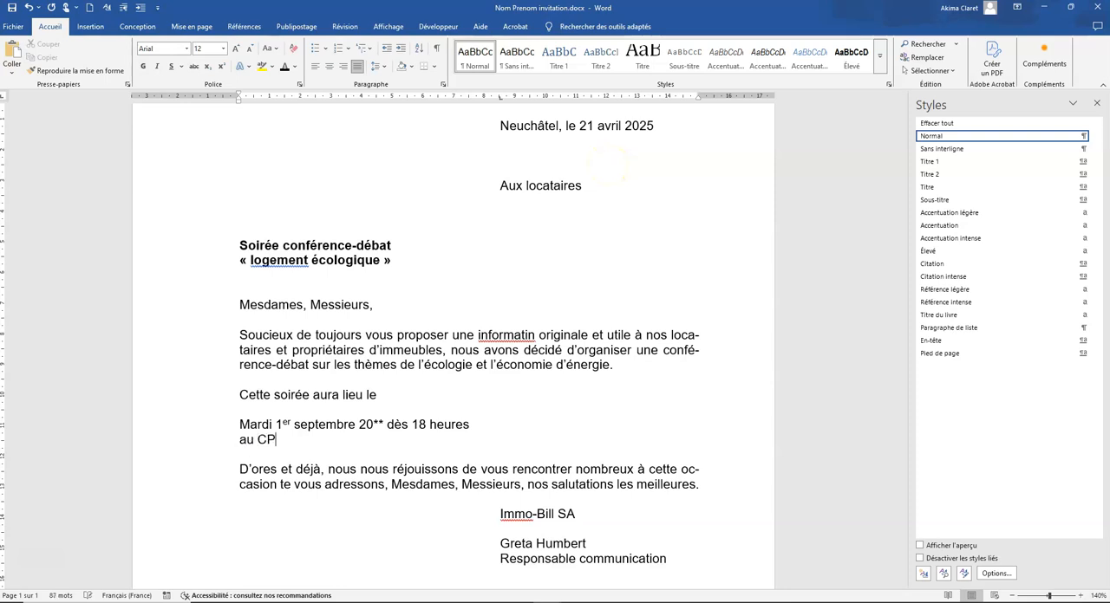
text(LN, rue de la Maladière)
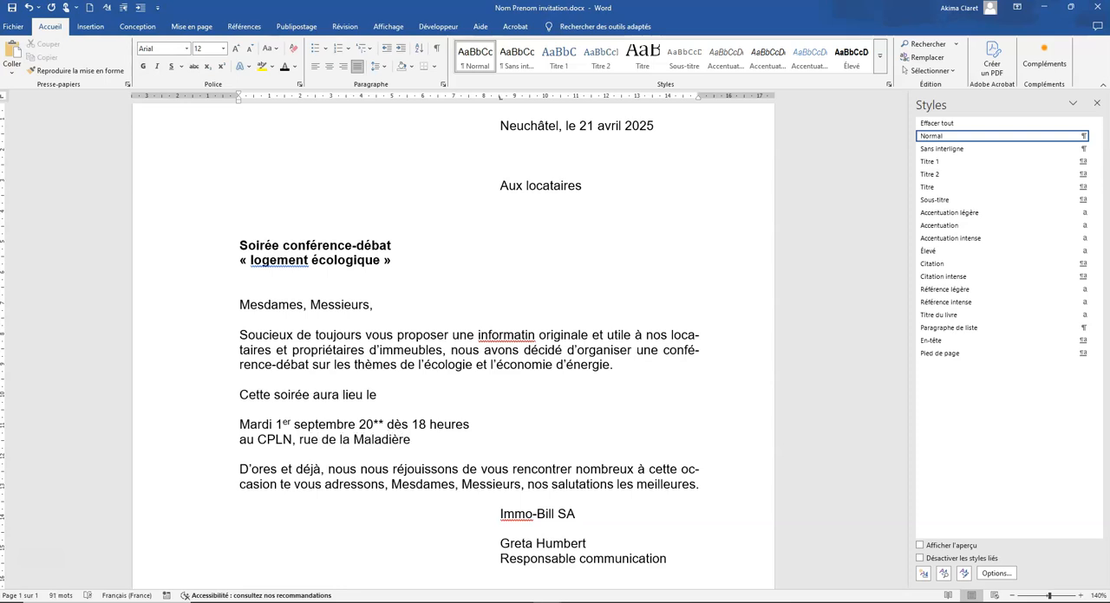
text( 84, salle n° 85B)
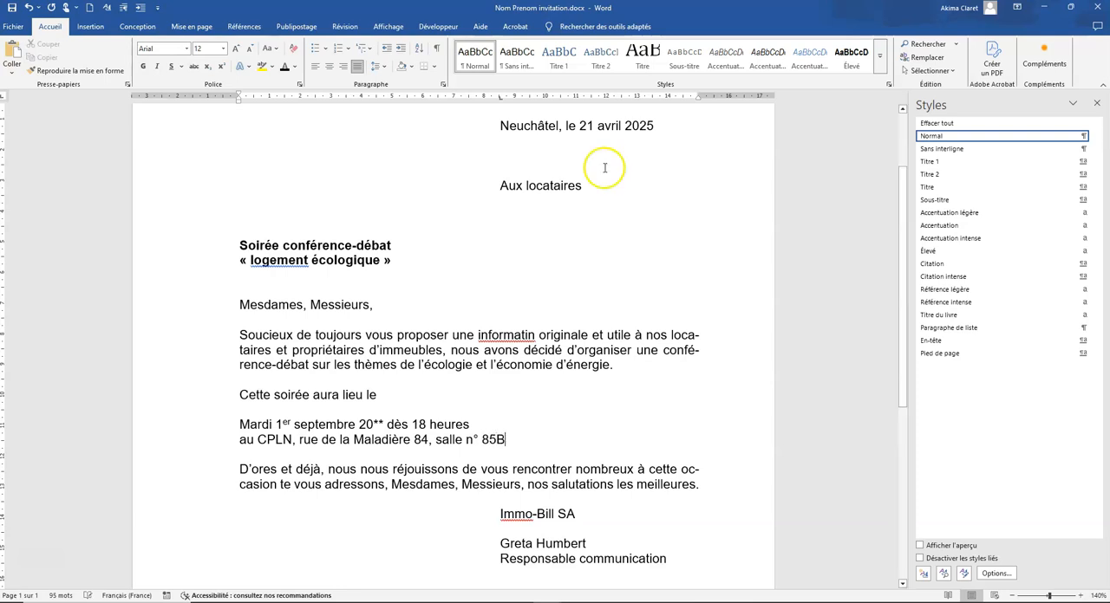
key(Return)
key(Return)
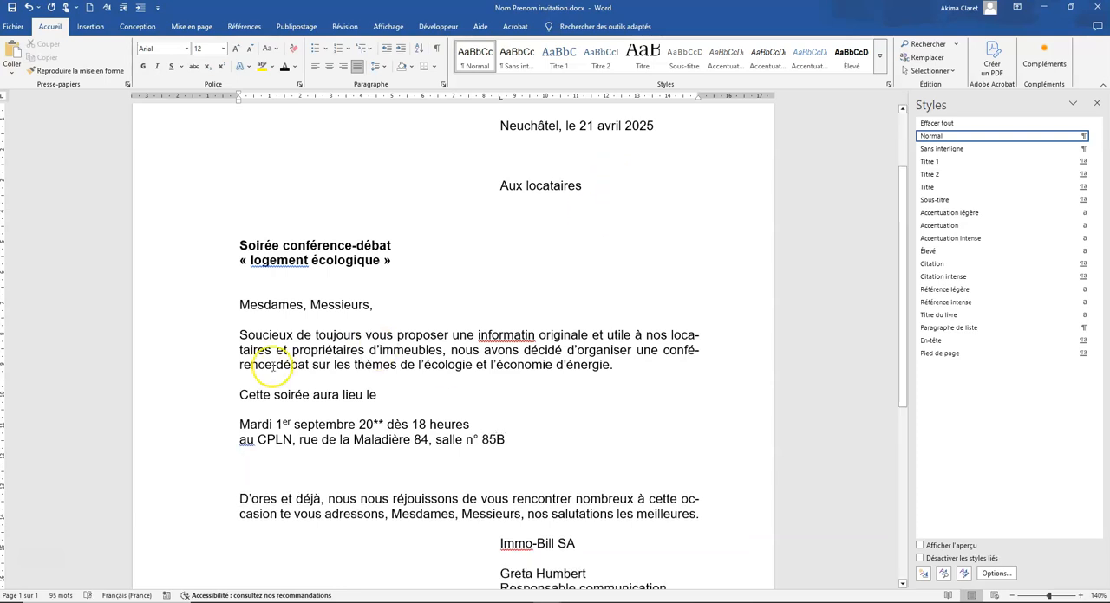
Centre the event date and venue lines and make them bold
drag(208, 425, 211, 439)
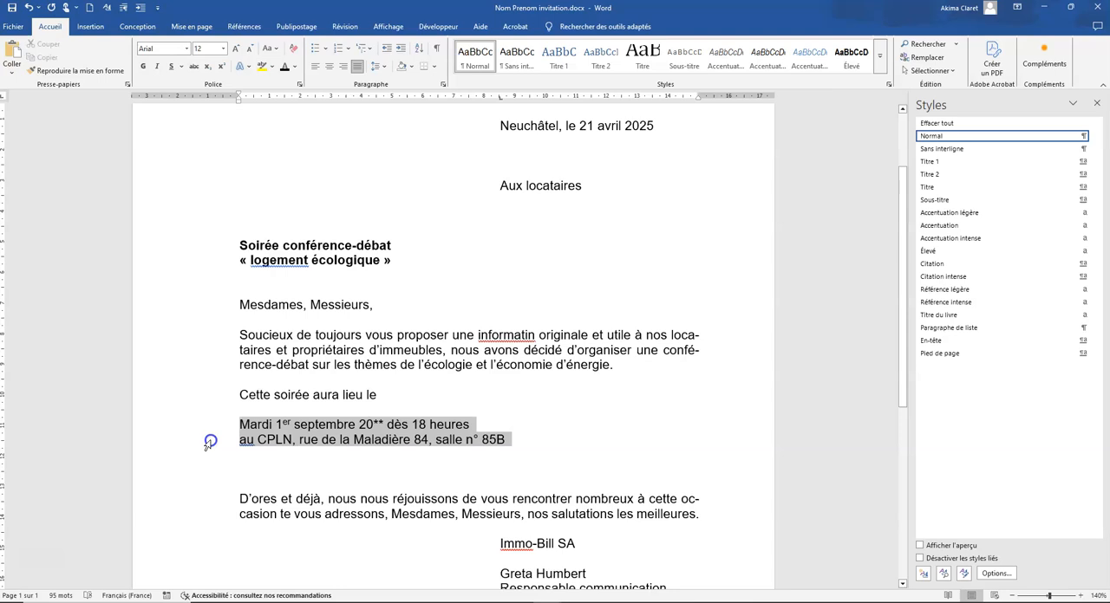
click(328, 65)
click(143, 66)
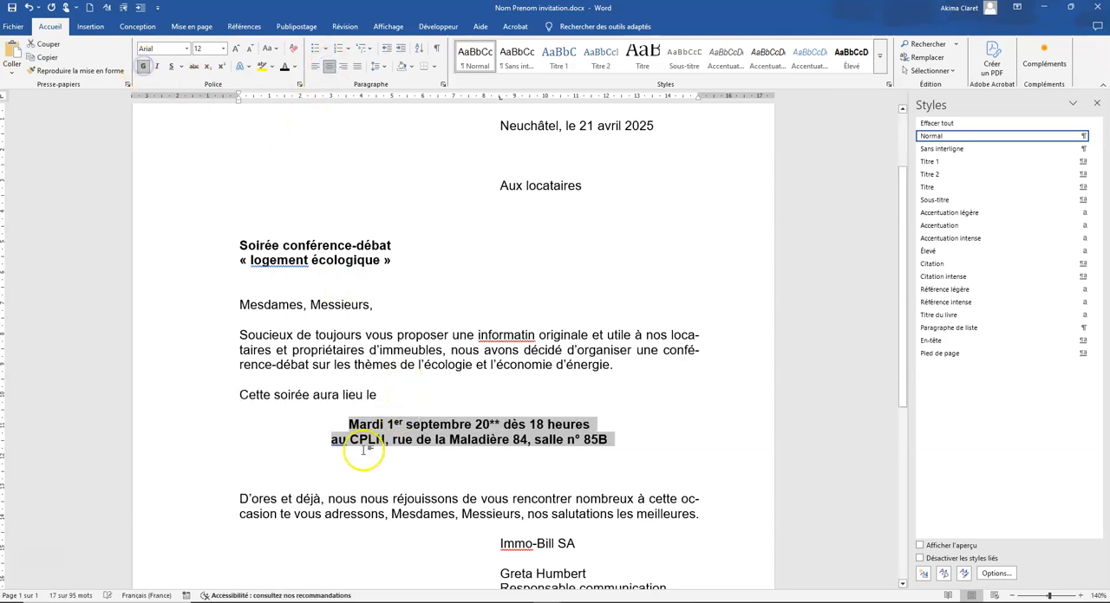
Write "et se déroulera de la manière suivant :" below the event details, removing the extra blank line and leaving space for the programme
click(260, 468)
text(ET)
key(BackSpace)
key(BackSpace)
key(BackSpace)
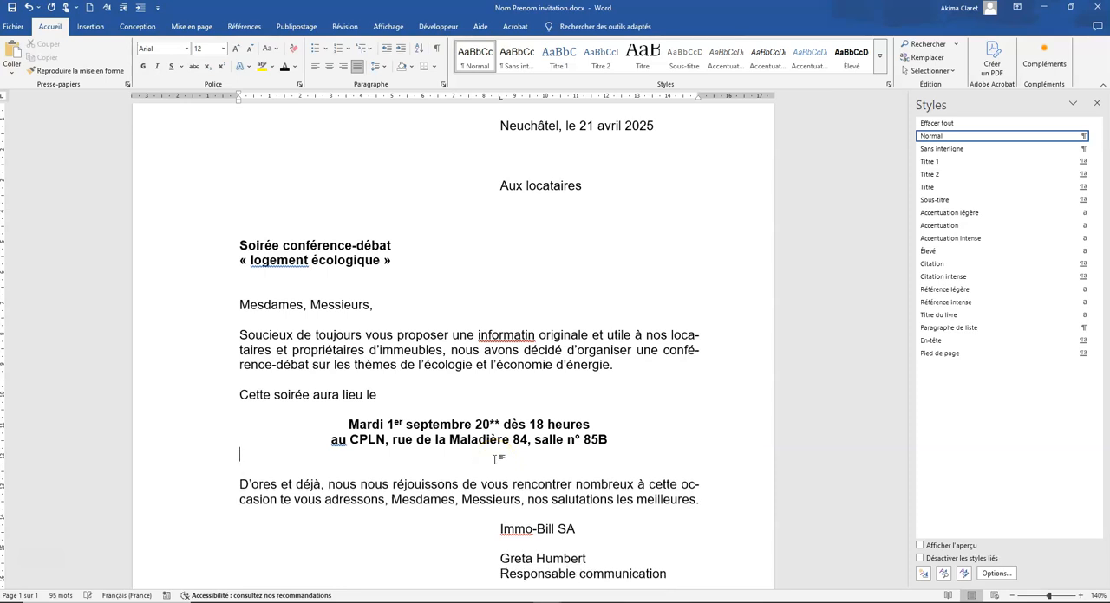
key(Return)
text(et se déroul)
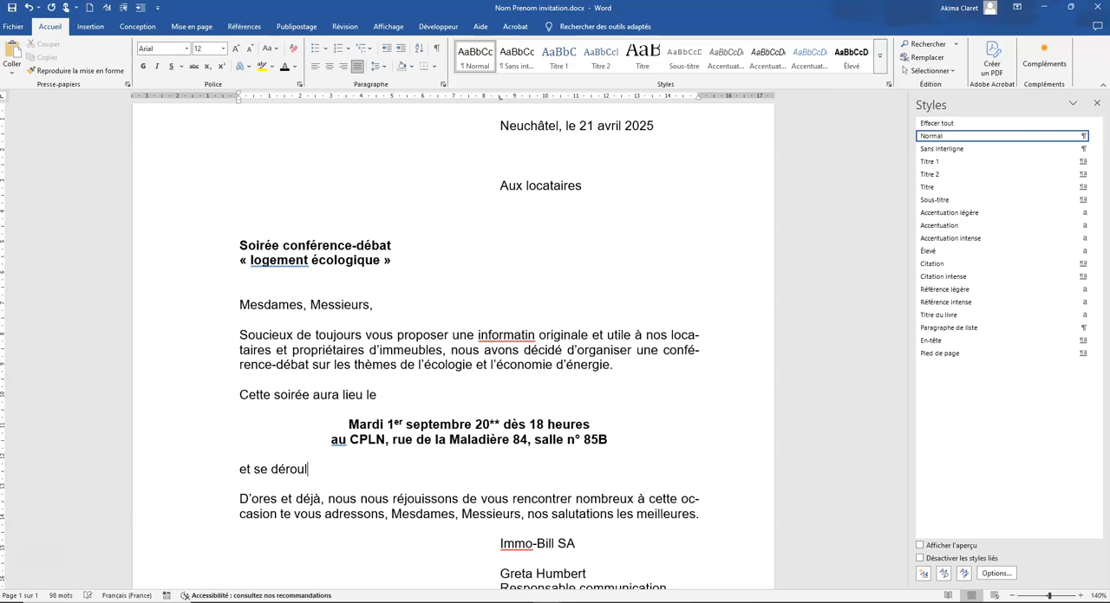
text(era de la manière suivant :)
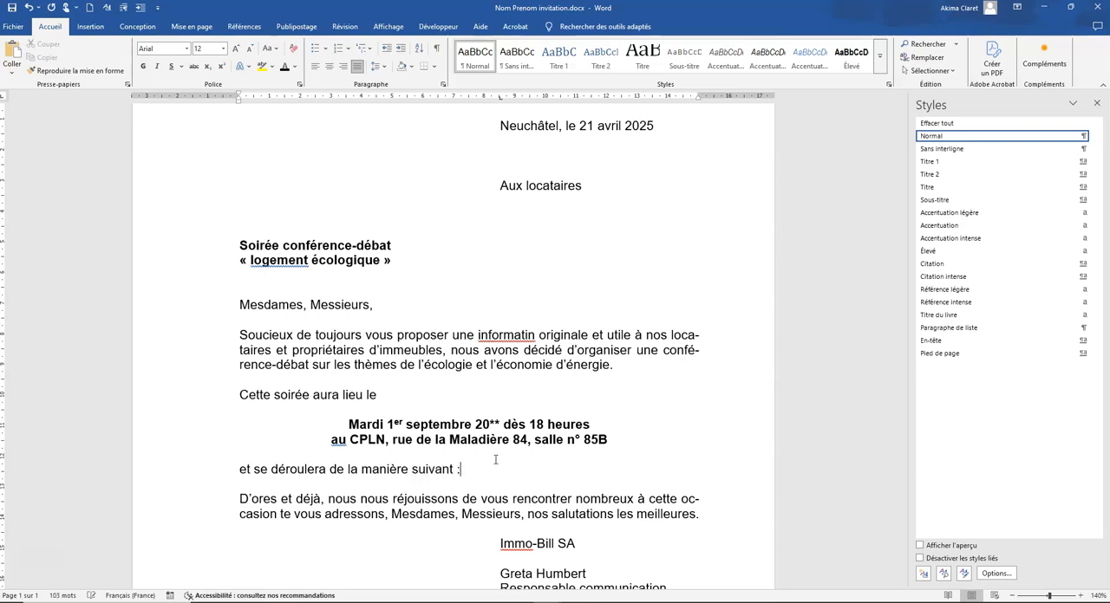
key(Return)
key(Return)
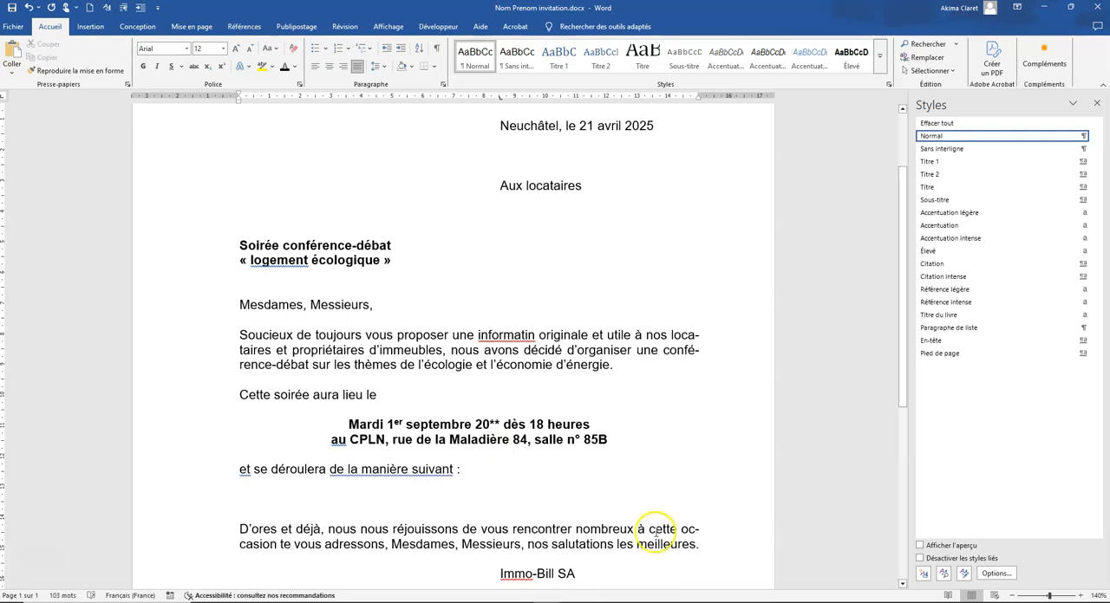
Correct "informatin" to "information" in the first paragraph and "suivant" to "suivante" in the programme introduction
right_click(486, 336)
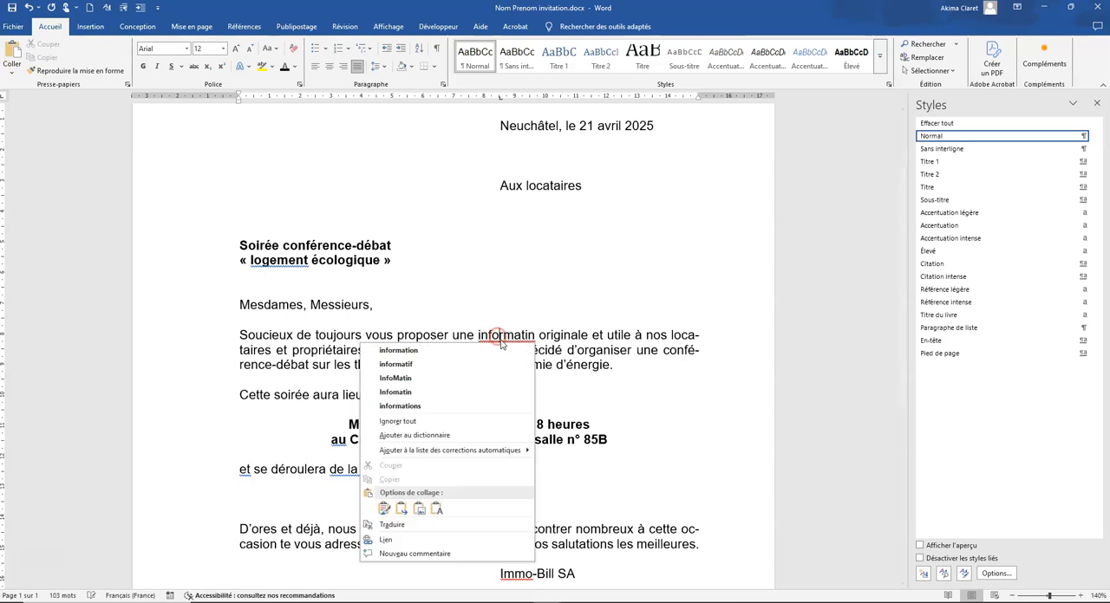
click(431, 352)
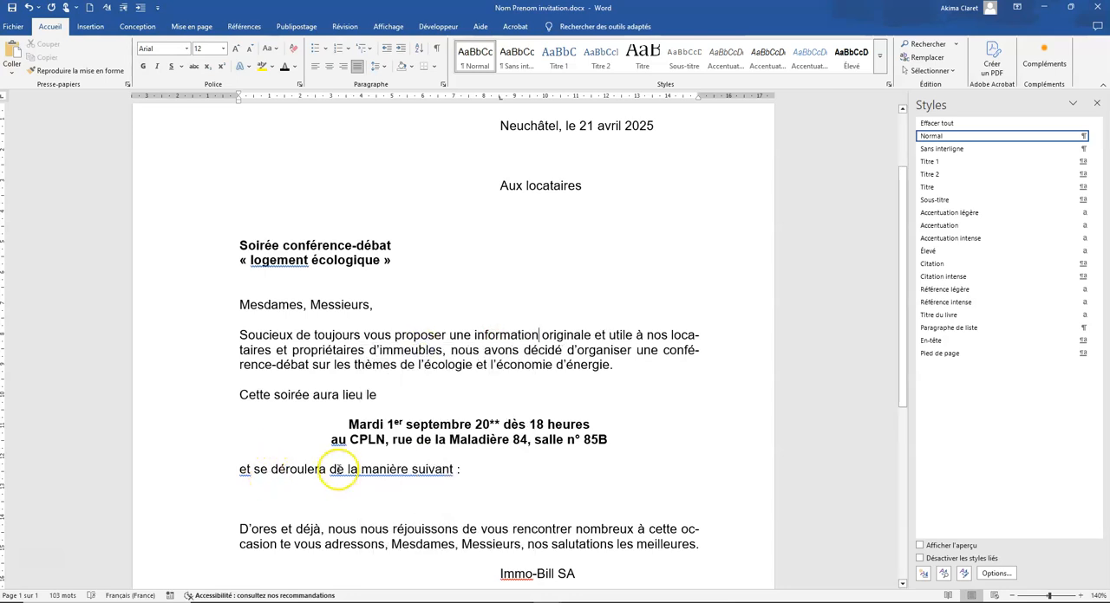
click(455, 469)
text(e)
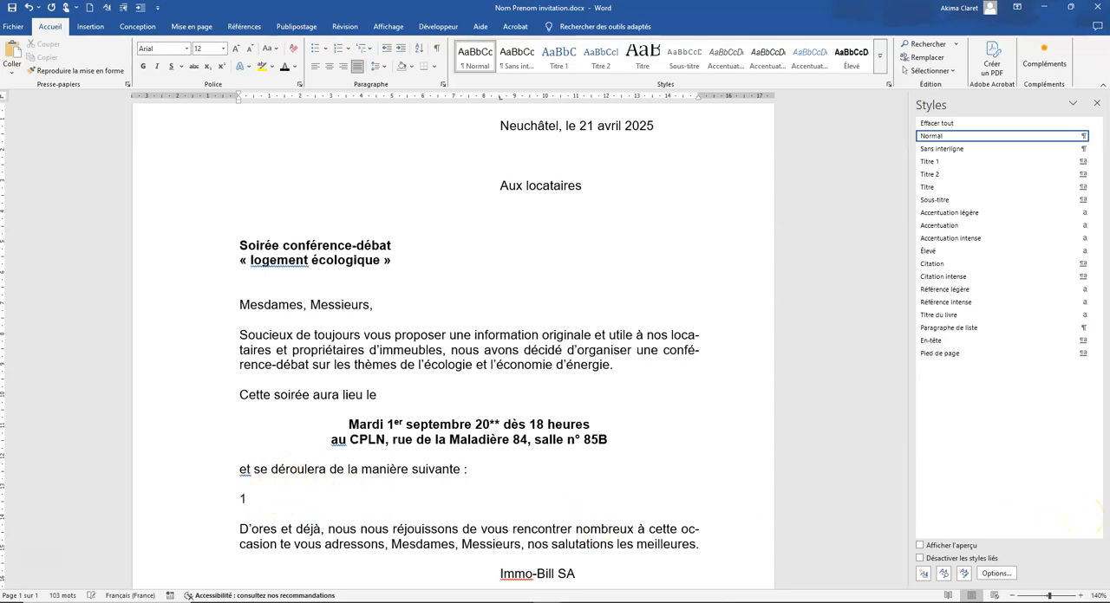
text(h 00)
Enter "18 h 00" as the first programme time and give its paragraph a hanging indent (Négatif) of 3 cm
click(443, 83)
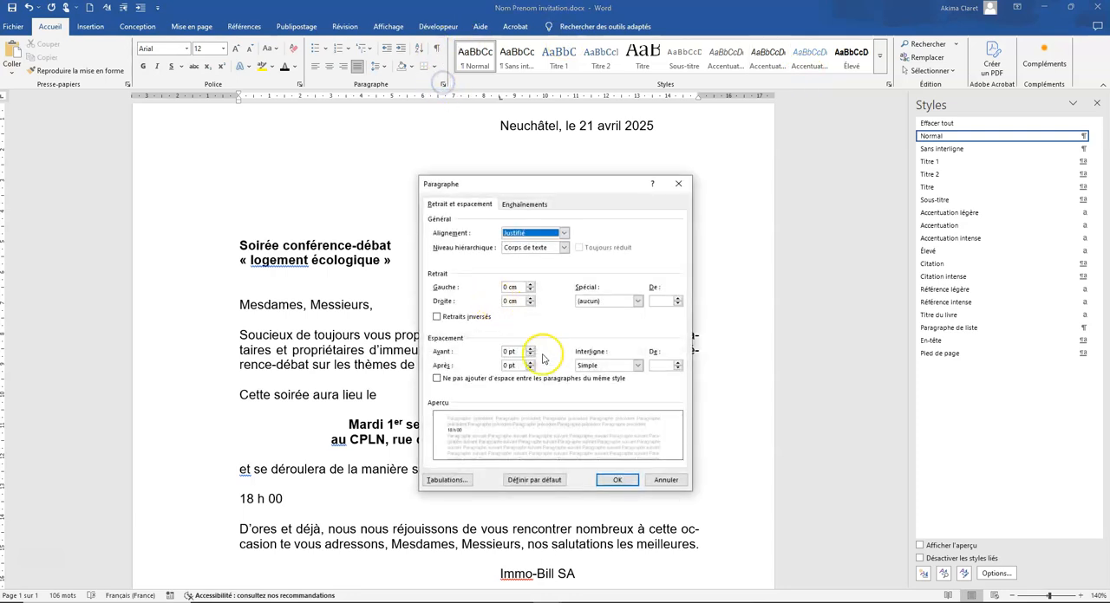
click(638, 301)
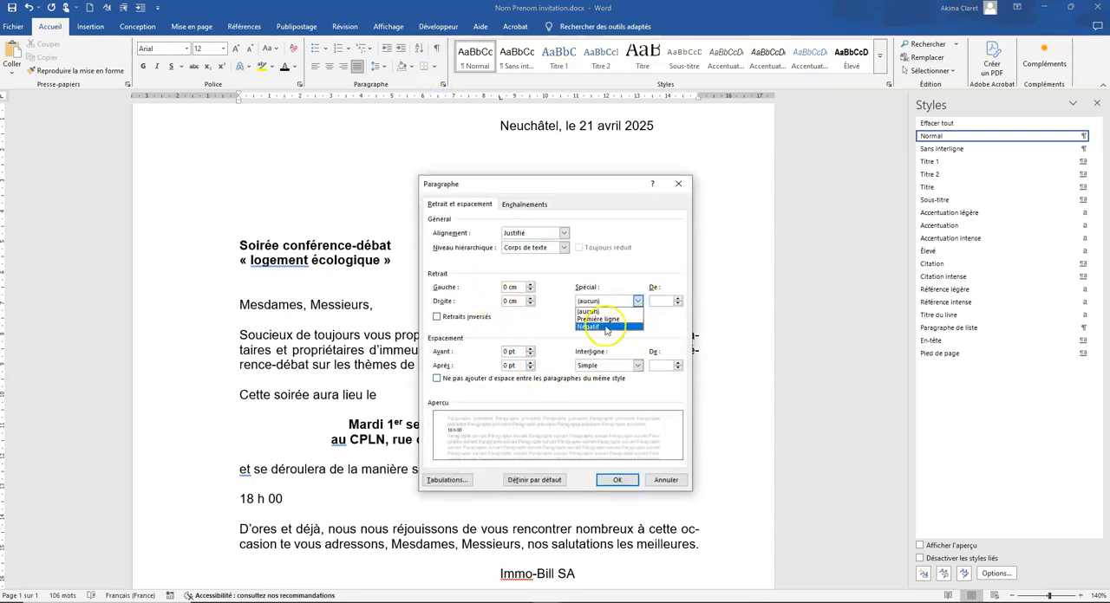
click(588, 327)
drag(575, 187, 593, 257)
click(675, 372)
drag(671, 372, 663, 372)
key(BackSpace)
text(3)
click(624, 551)
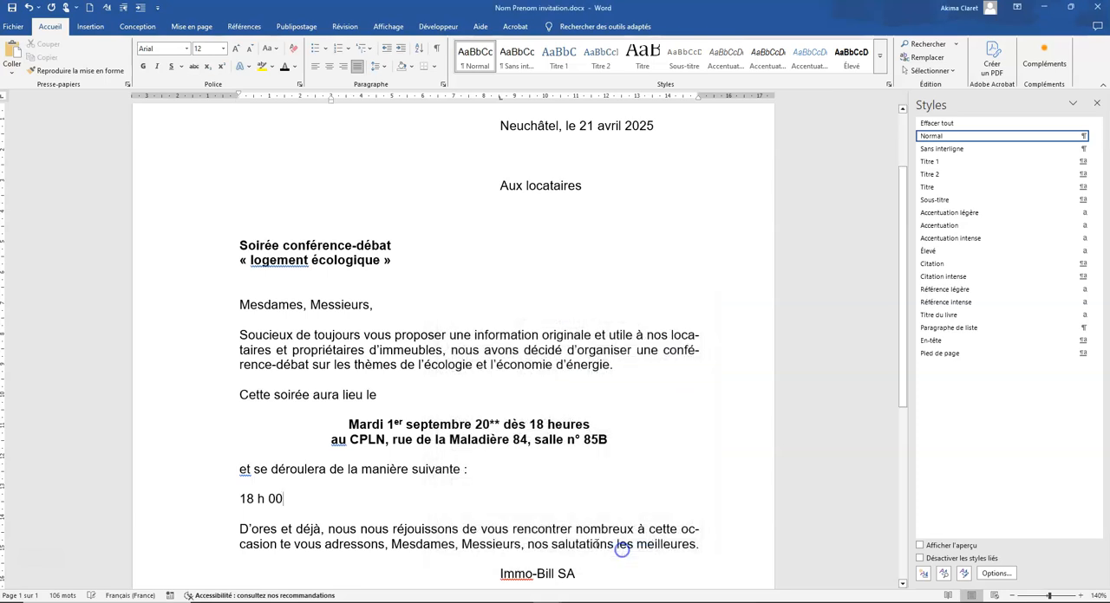
Add the entry "accueil" beside "18 h 00", separated by a tab
key(Tab)
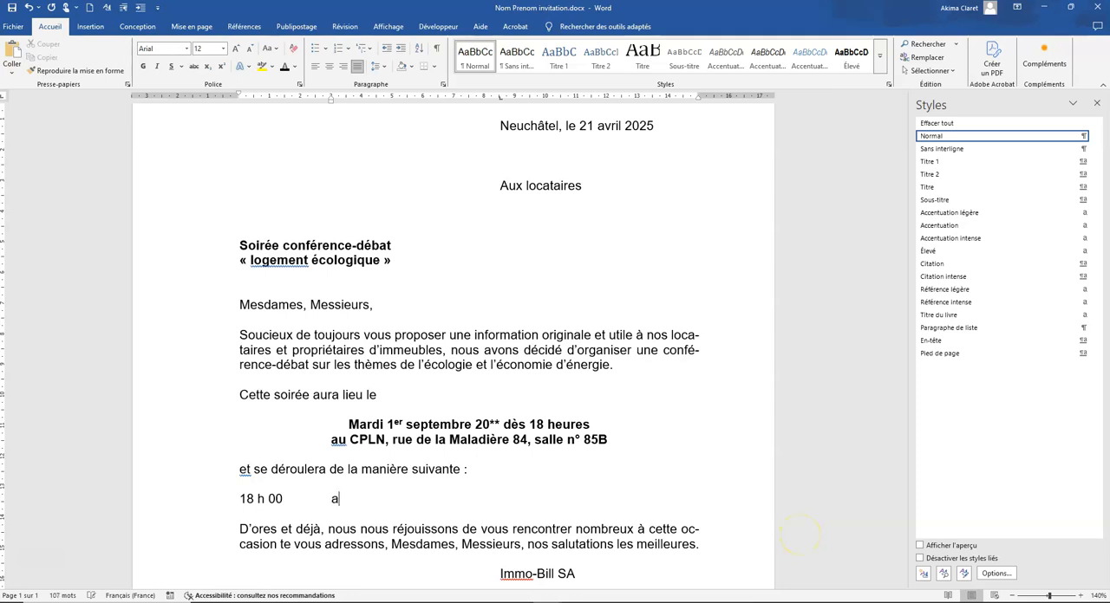
text(acceu)
key(BackSpace)
key(BackSpace)
text(ue)
Set the hanging indent of the "18 h 00" programme line to 2 cm
click(209, 500)
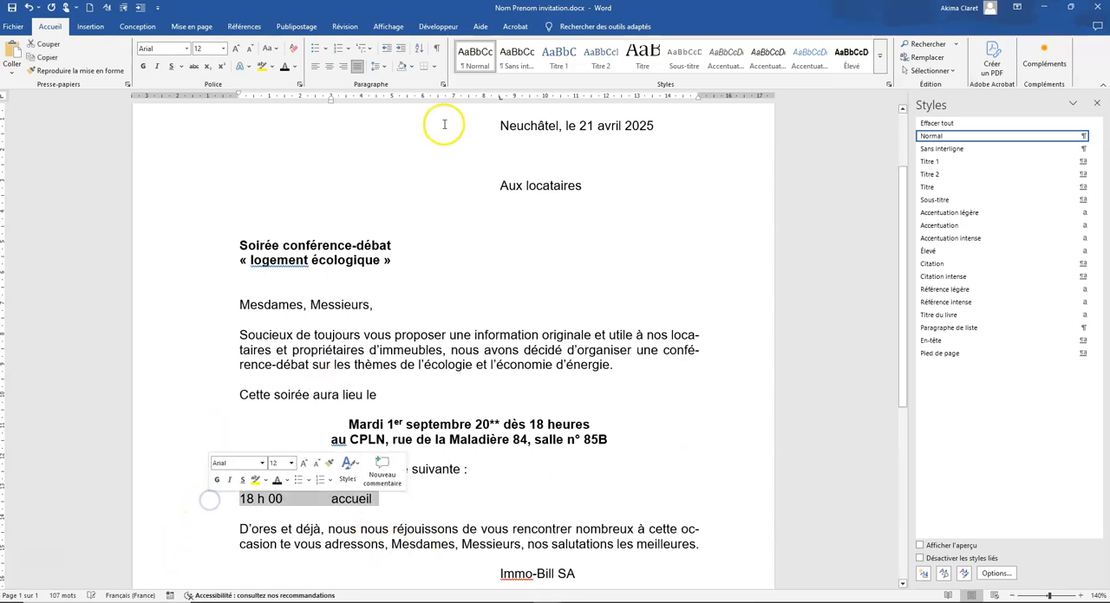
click(442, 84)
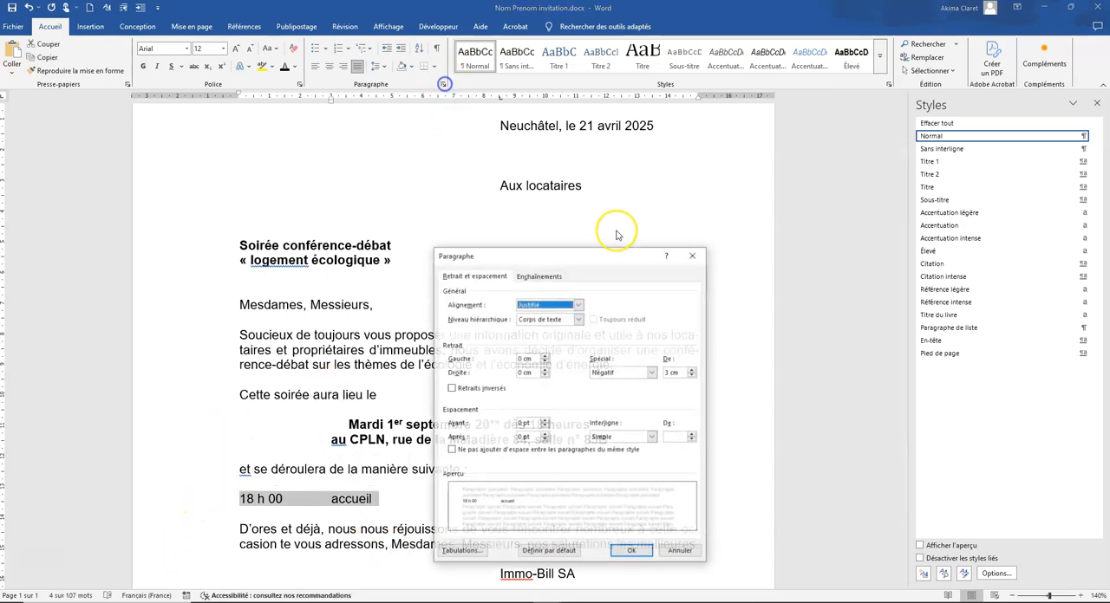
double_click(665, 373)
text(2)
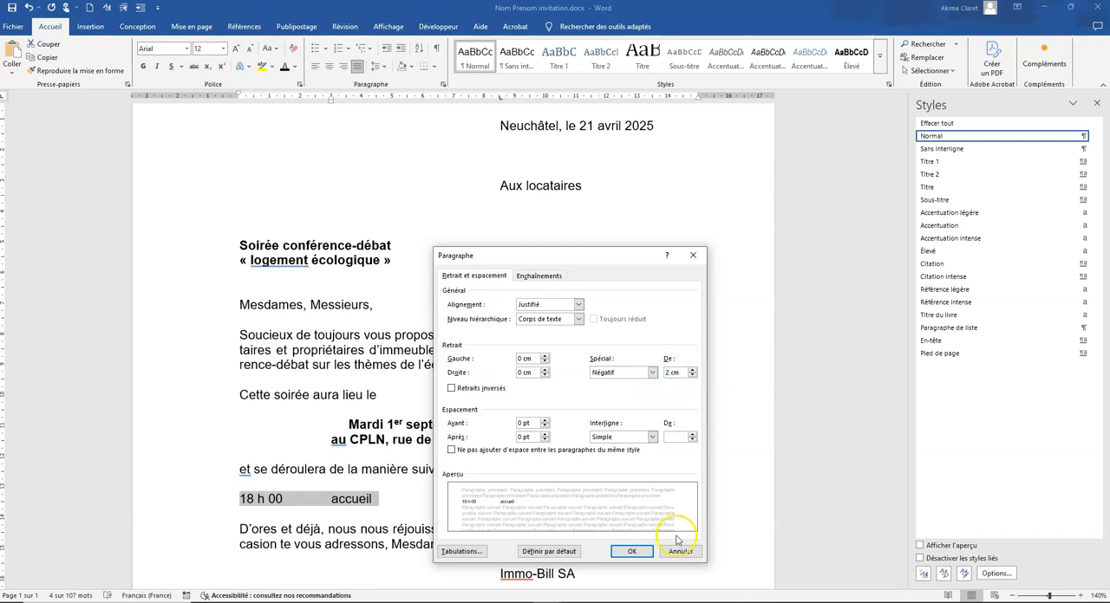
click(632, 552)
click(367, 500)
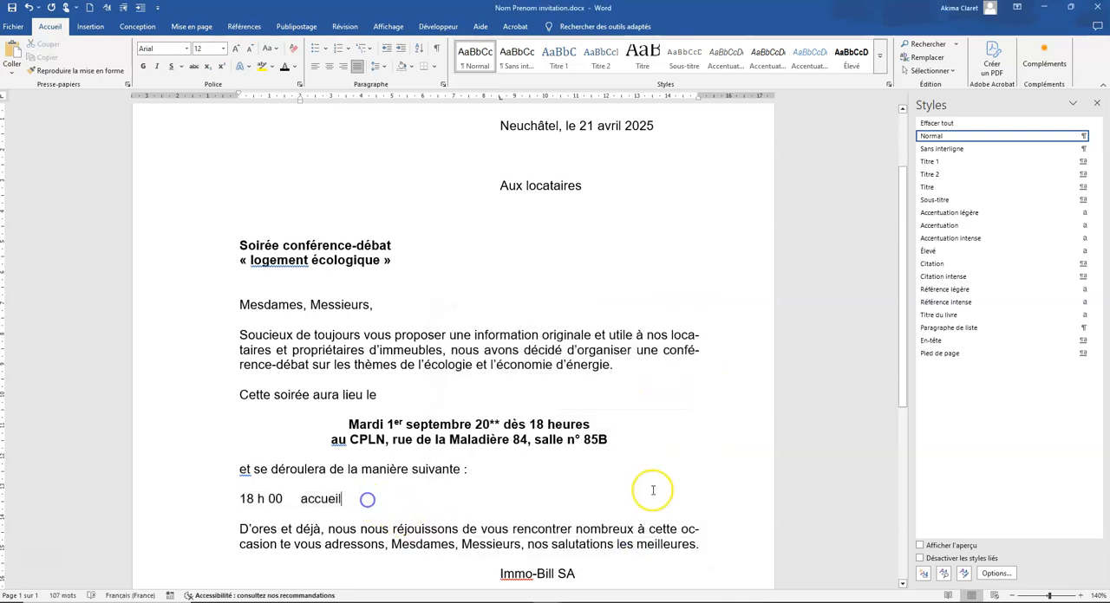
Add a second programme line by copying "18 h 00" below, changing it to "18 h 30" and adding a tab
key(Return)
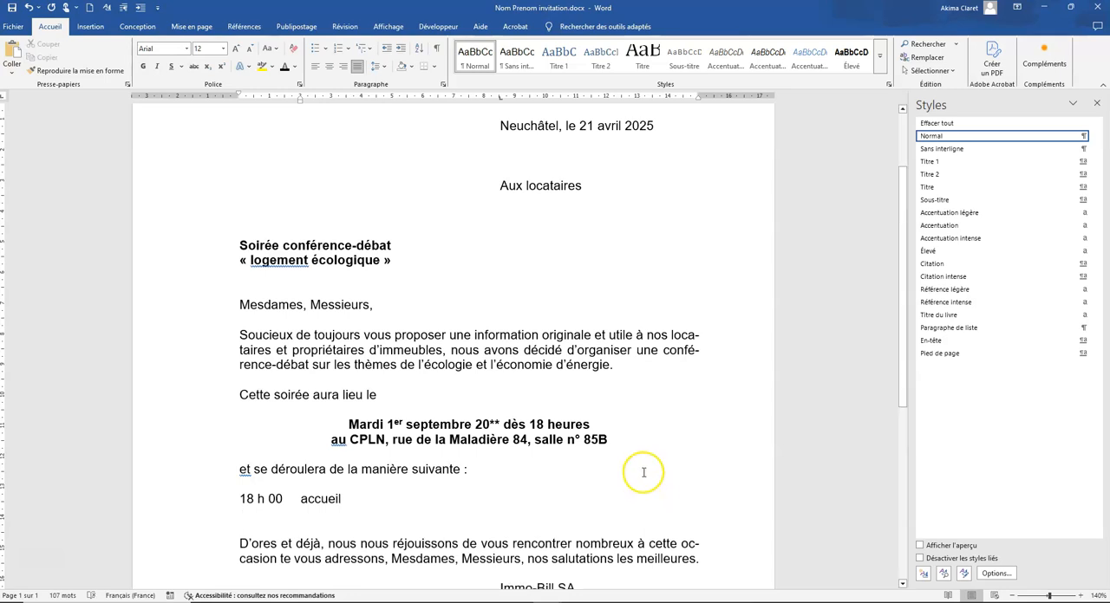
click(240, 500)
drag(283, 501, 241, 502)
key(ctrl+c)
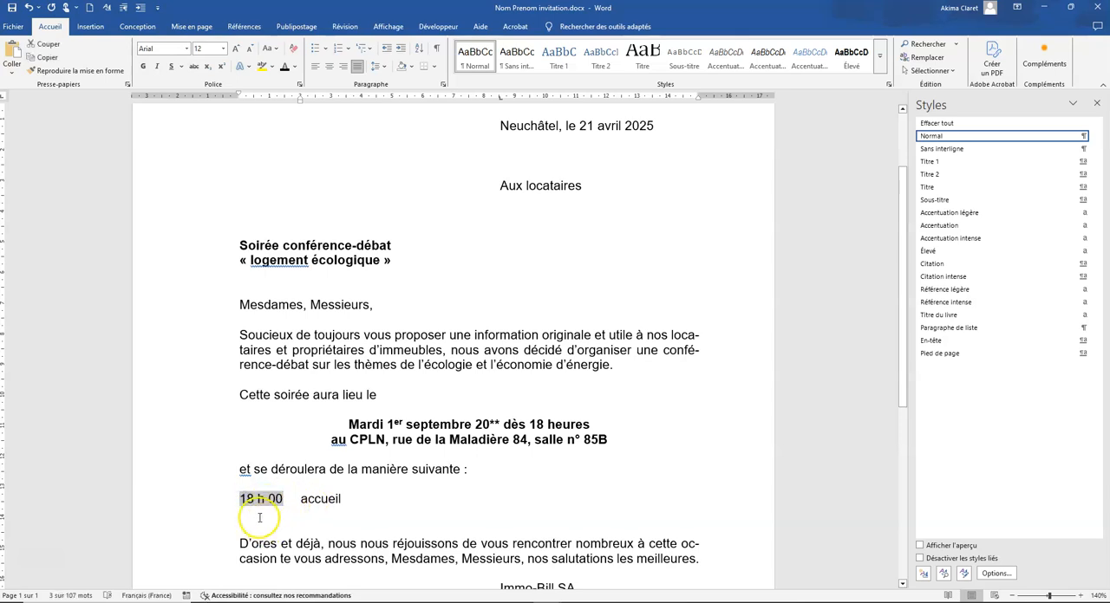
click(252, 515)
key(ctrl+v)
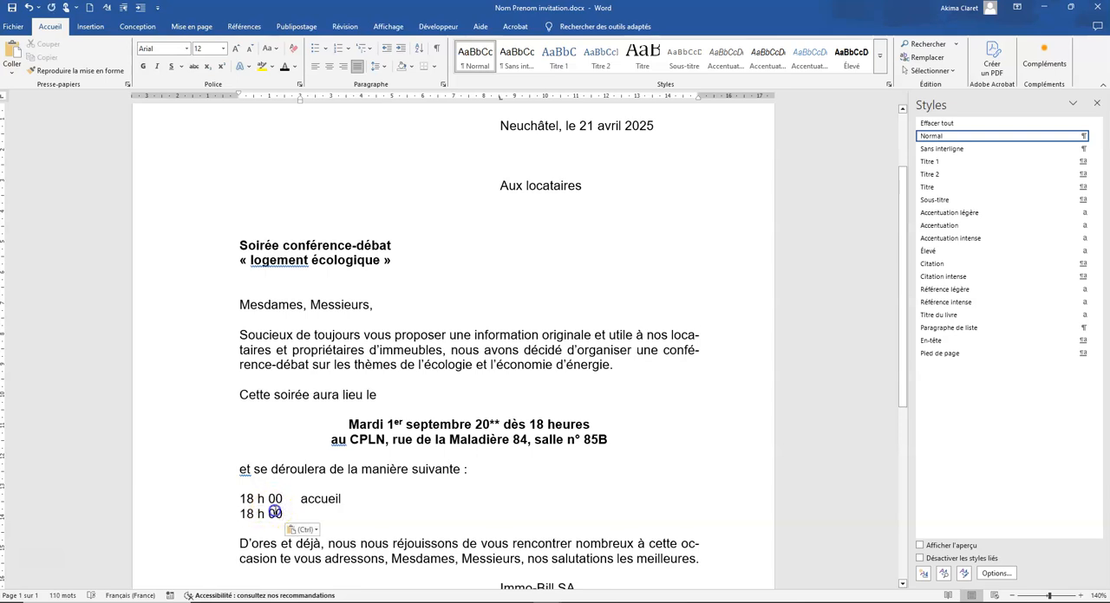
double_click(275, 514)
text(30)
click(297, 517)
key(Tab)
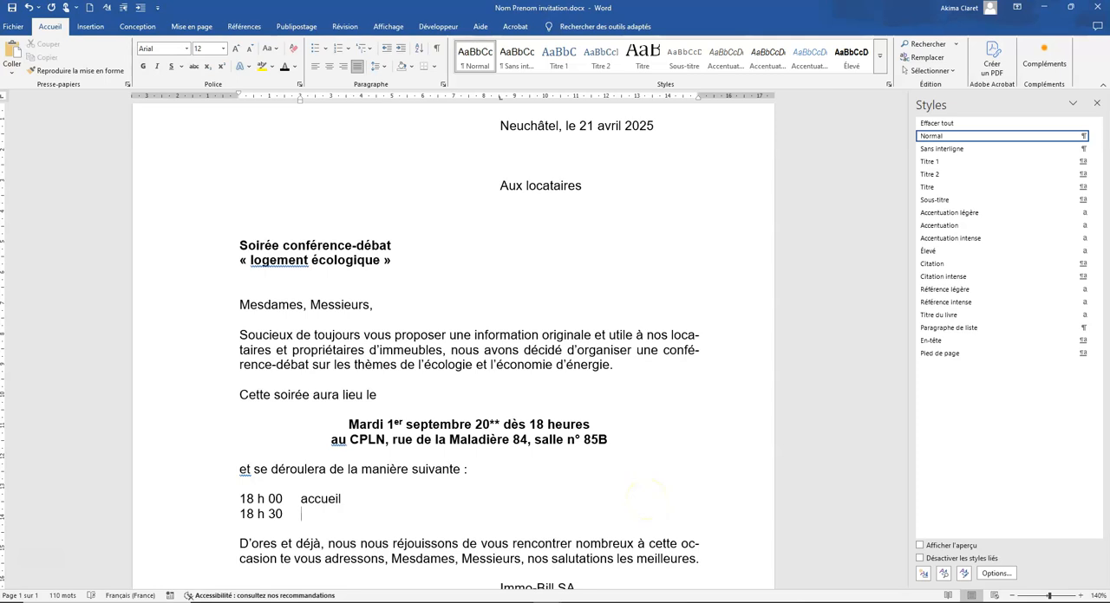
Complete the 18 h 30 entry with "conférence du professeur", the speaker's full name and "de l'université de la Sorbonne à Paris"
text(conférence du professio )
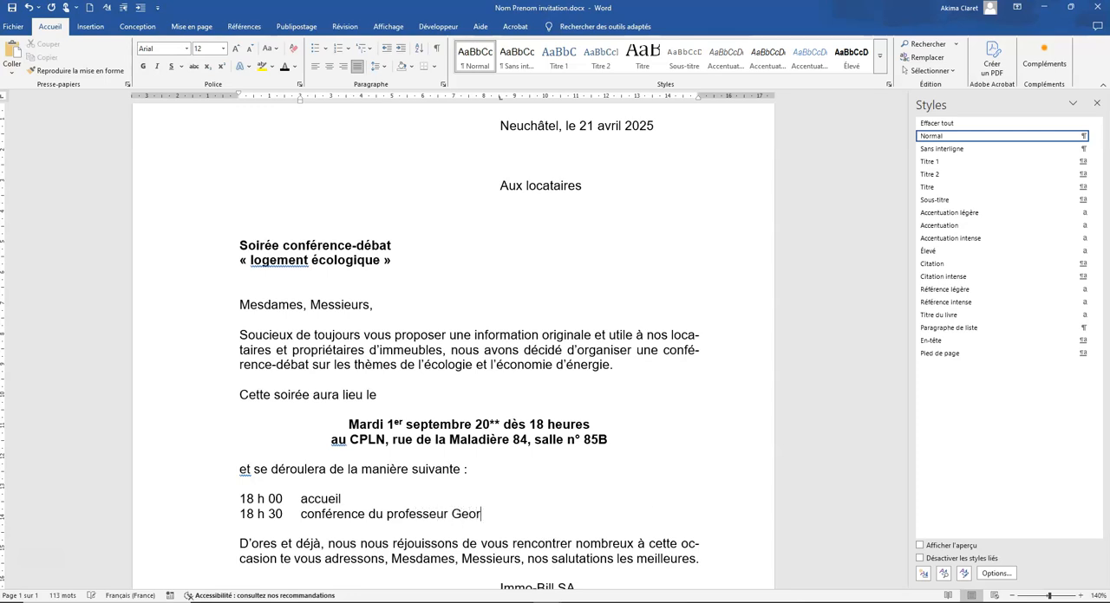
text(Climat, )
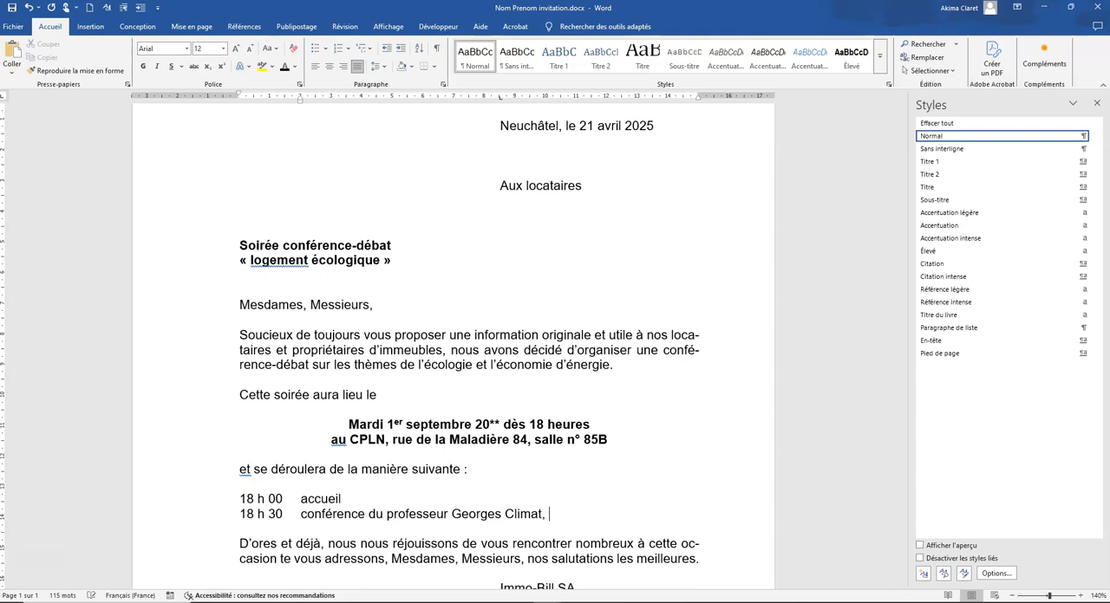
text(de l'universi)
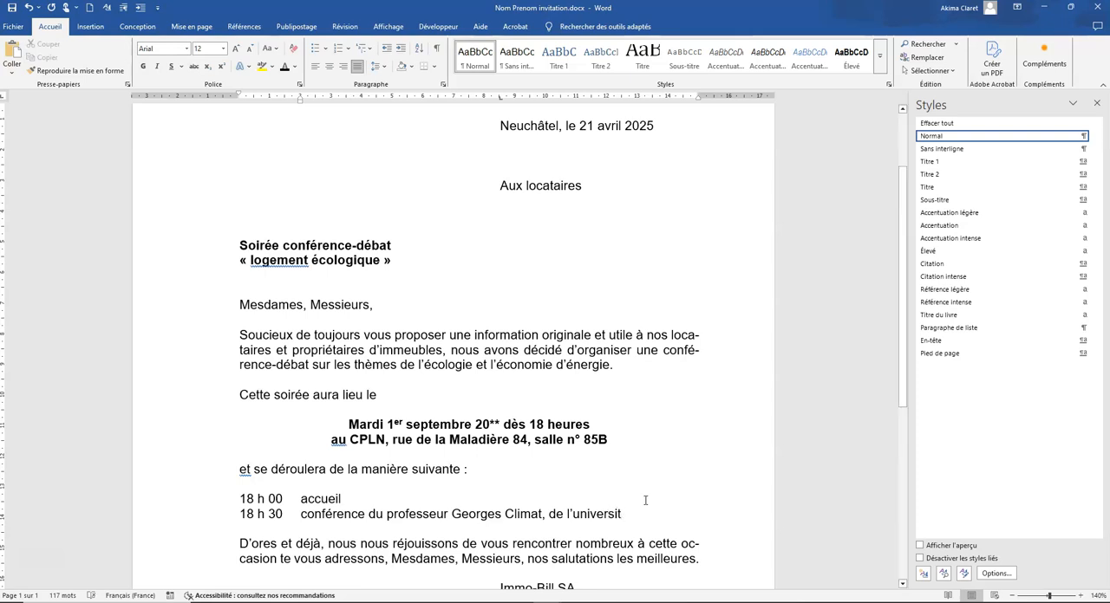
text(té de l)
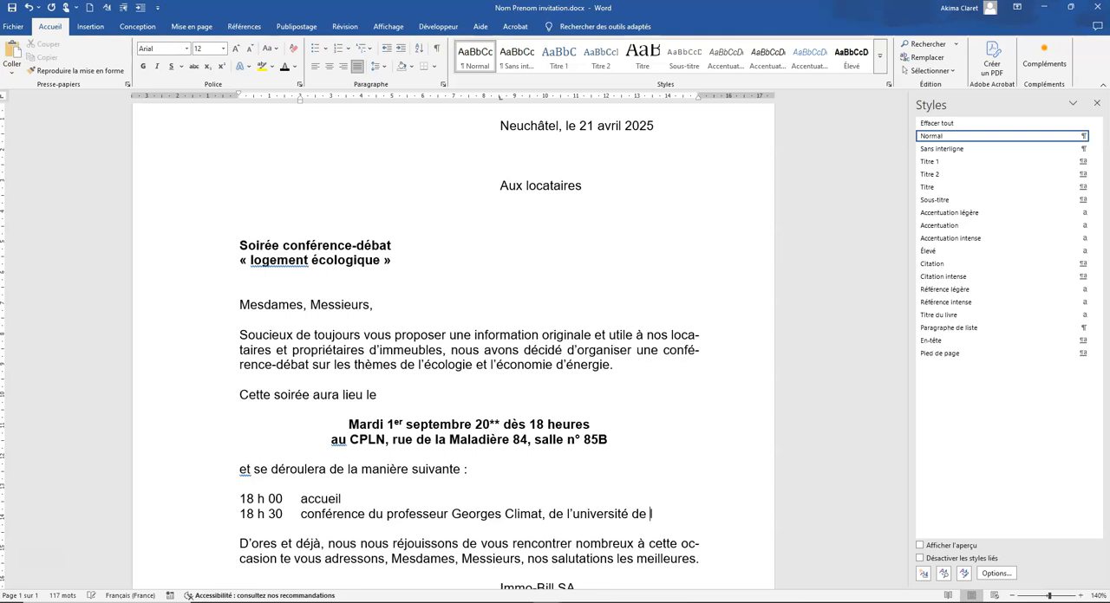
text(a Sorbonne)
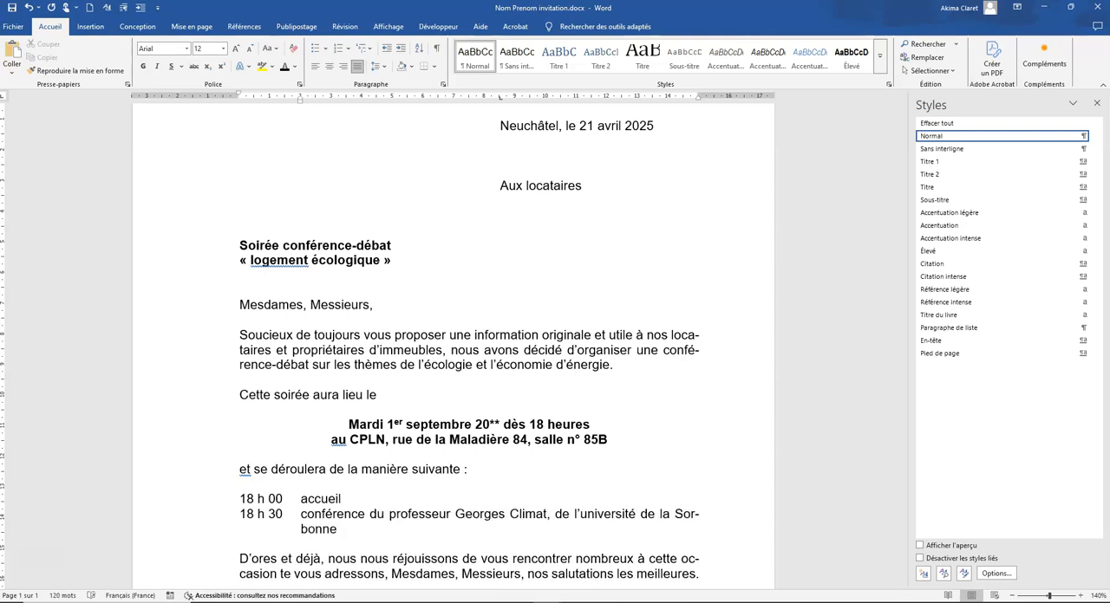
text( à Paris)
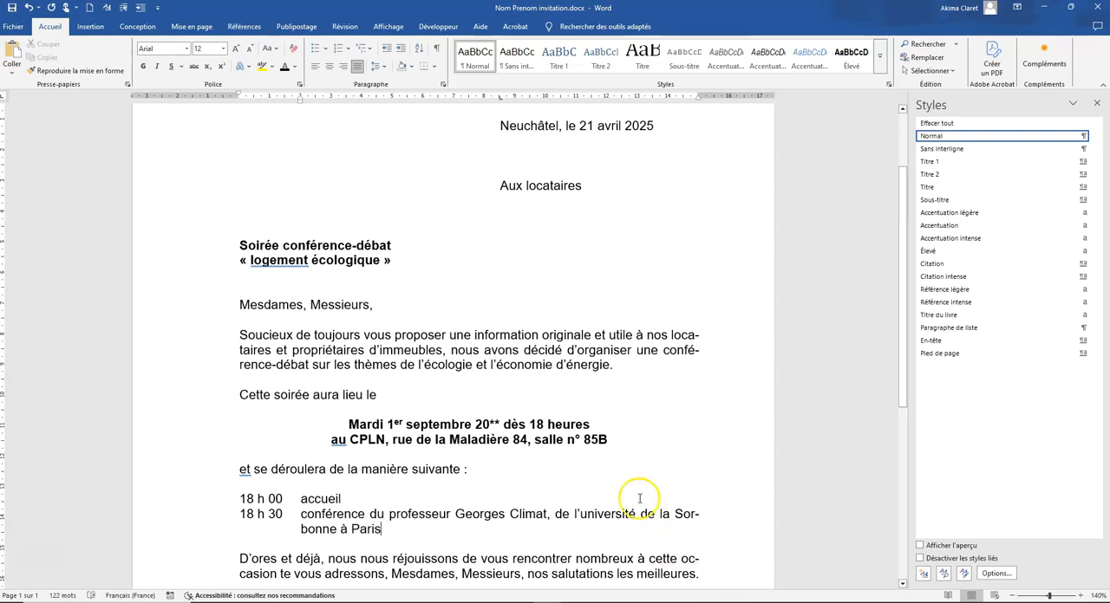
Replace the space before "Sorbonne" with a manual line break to keep the word whole on the next line
click(681, 514)
key(BackSpace)
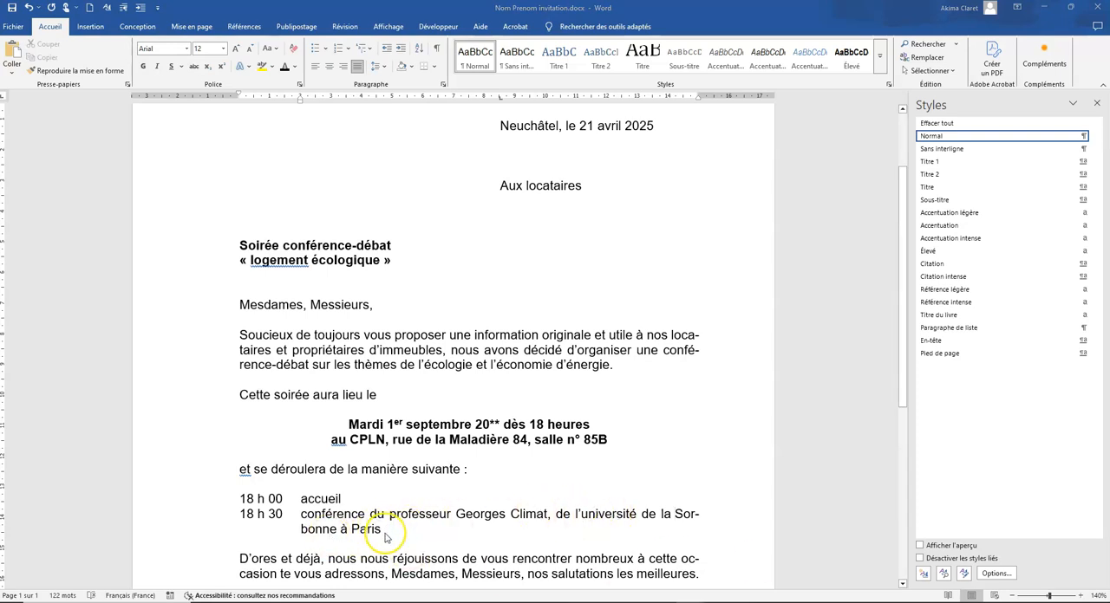
click(674, 516)
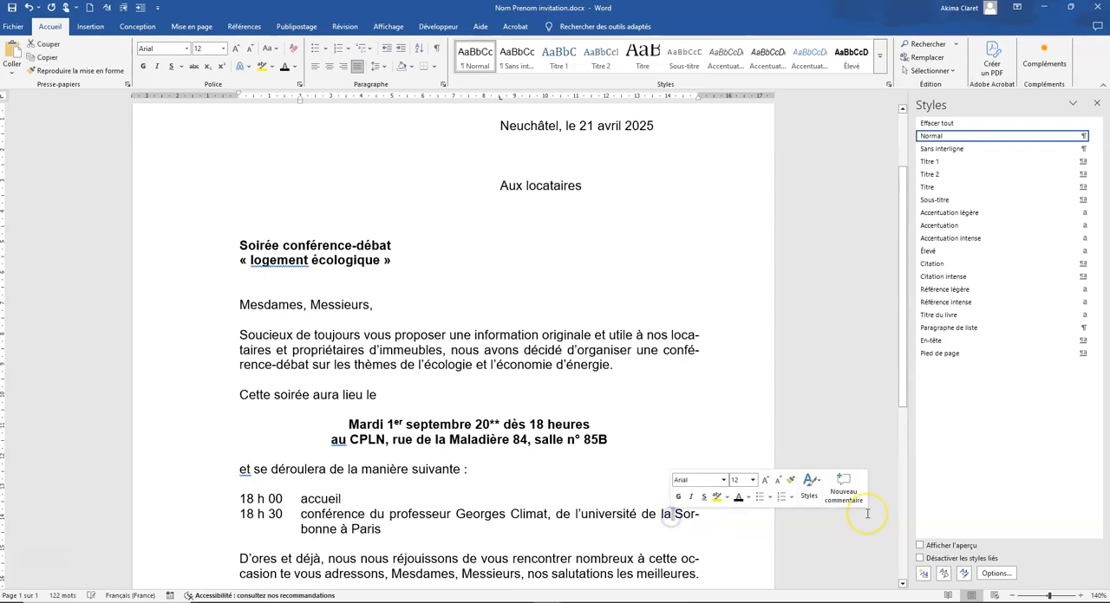
key(BackSpace)
key(shift+Return)
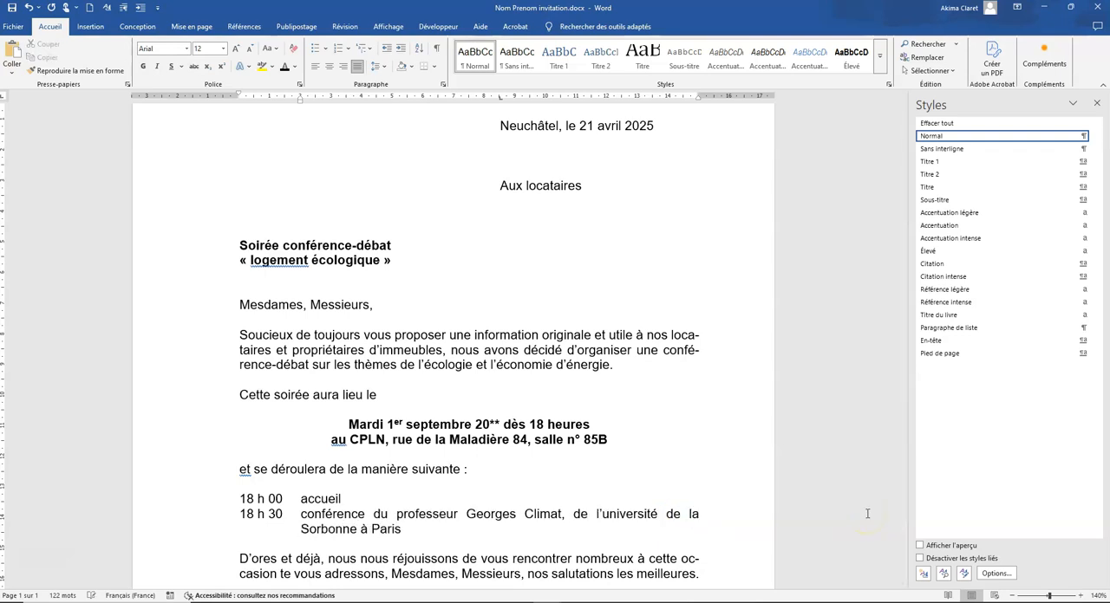
Add the programme lines "19 h 30 débat" and "20 h 30 apéritif" below the 18 h 30 entry
click(438, 50)
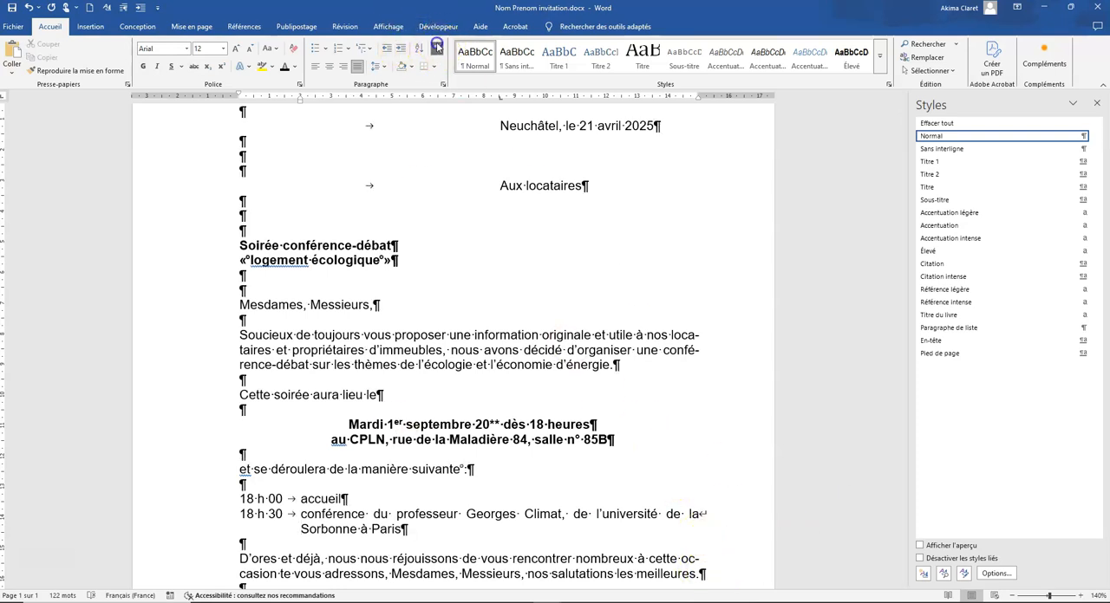
click(438, 47)
click(405, 526)
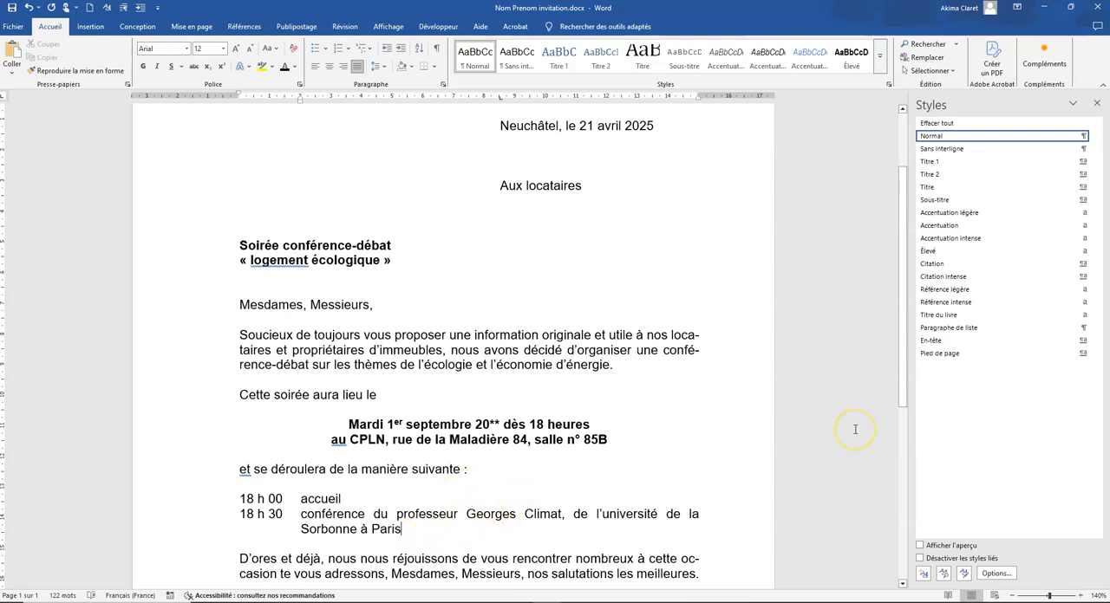
click(236, 560)
key(ctrl+v)
Make the four programme times from 18 h 00 to 20 h 30 bold, leaving their descriptions in regular type
click(240, 309)
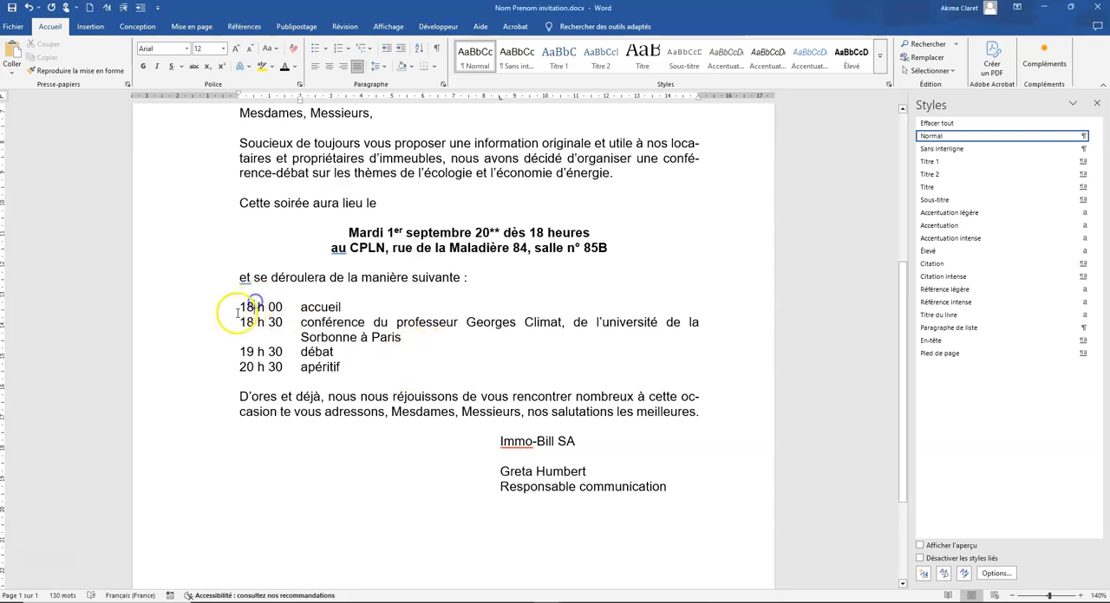
click(436, 48)
click(239, 307)
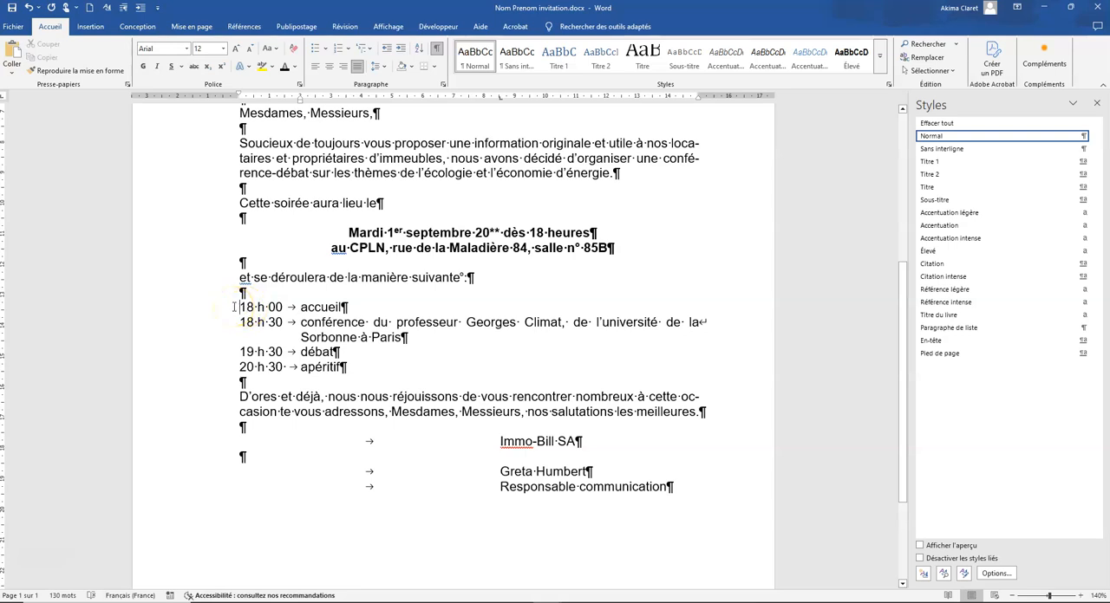
drag(240, 301, 289, 367)
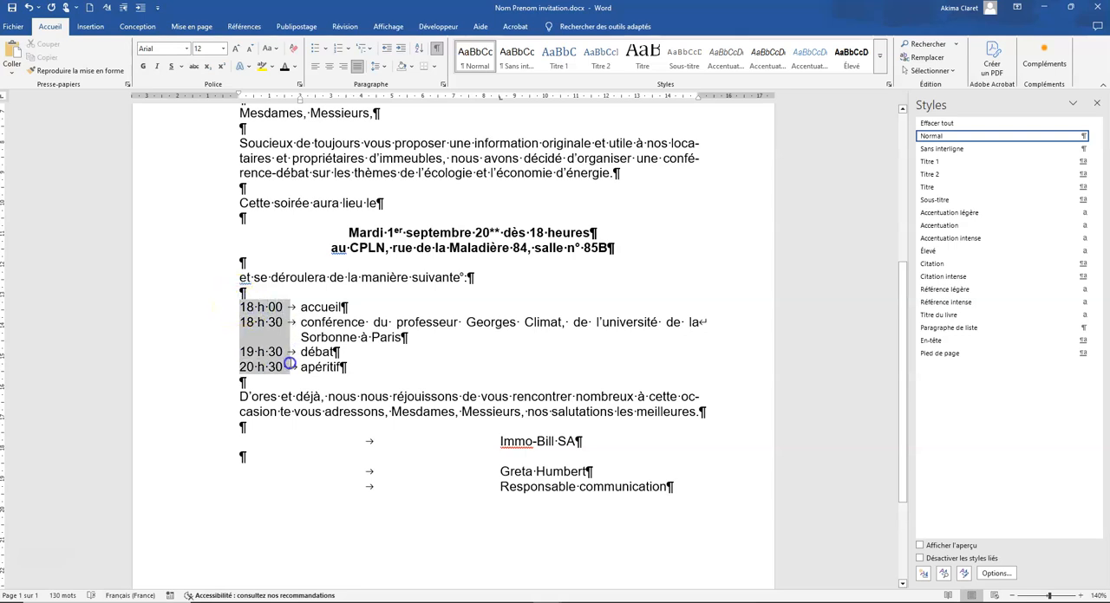
click(143, 66)
click(243, 341)
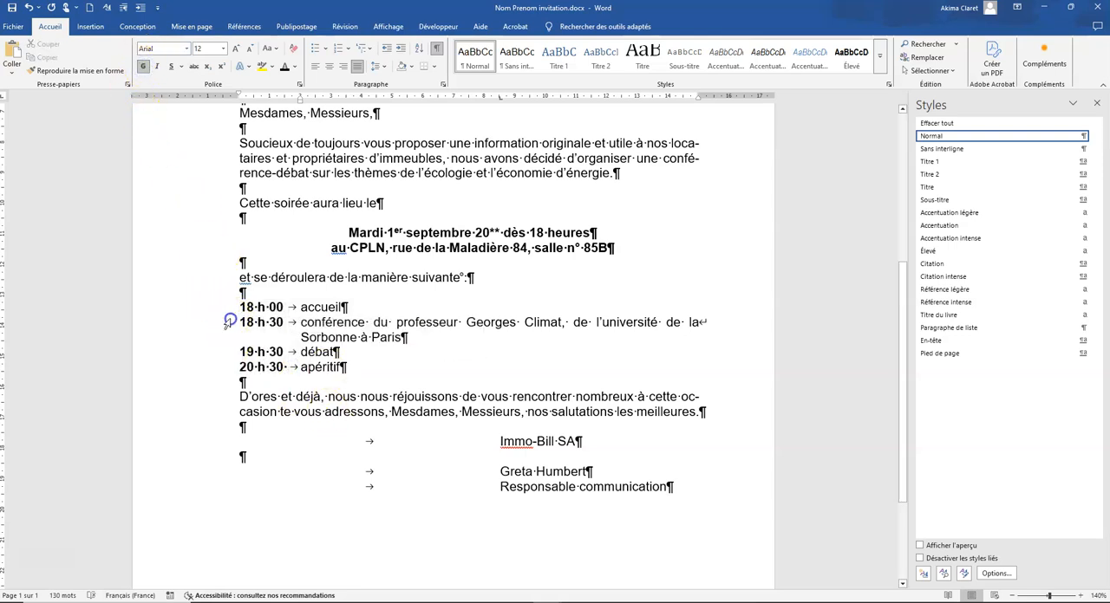
Set the spacing before the programme lines from 18 h 30 to 20 h 30 to 6 pt and hide the formatting marks
drag(230, 322, 234, 354)
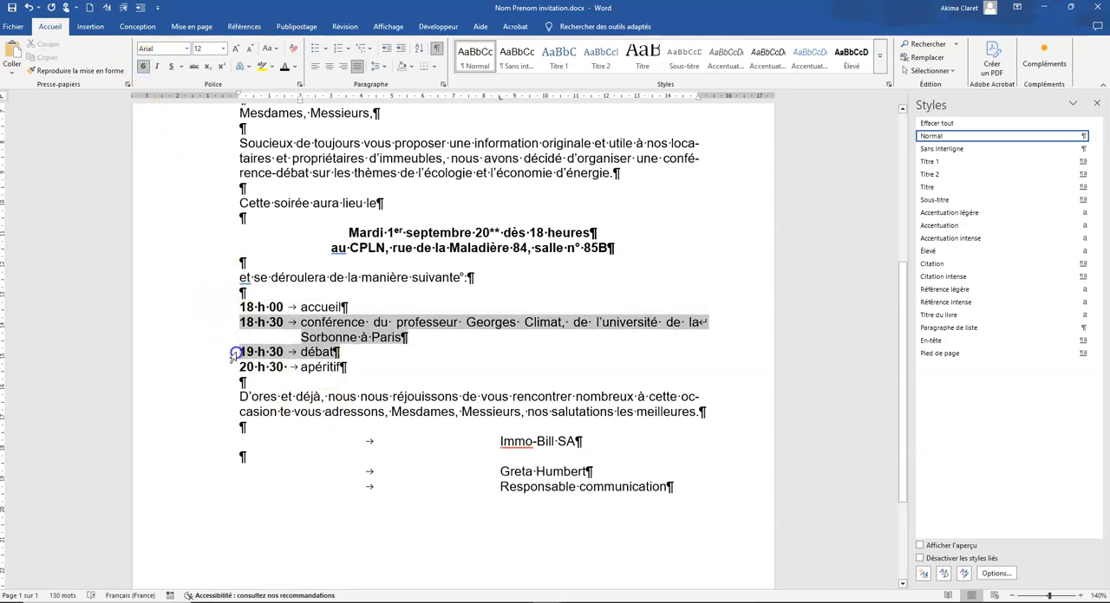
click(443, 85)
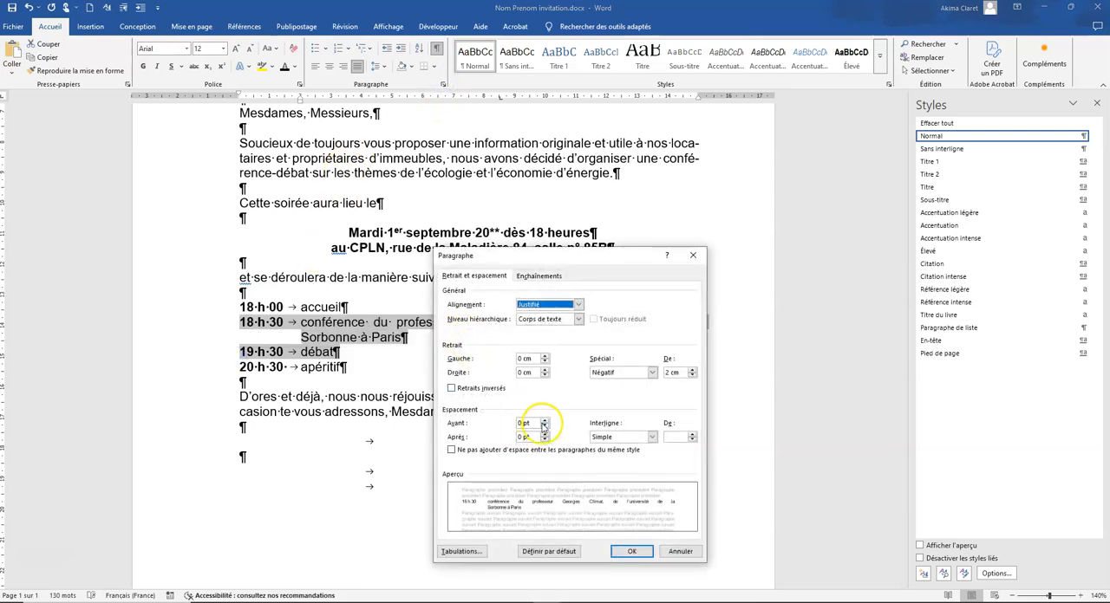
click(543, 420)
click(628, 551)
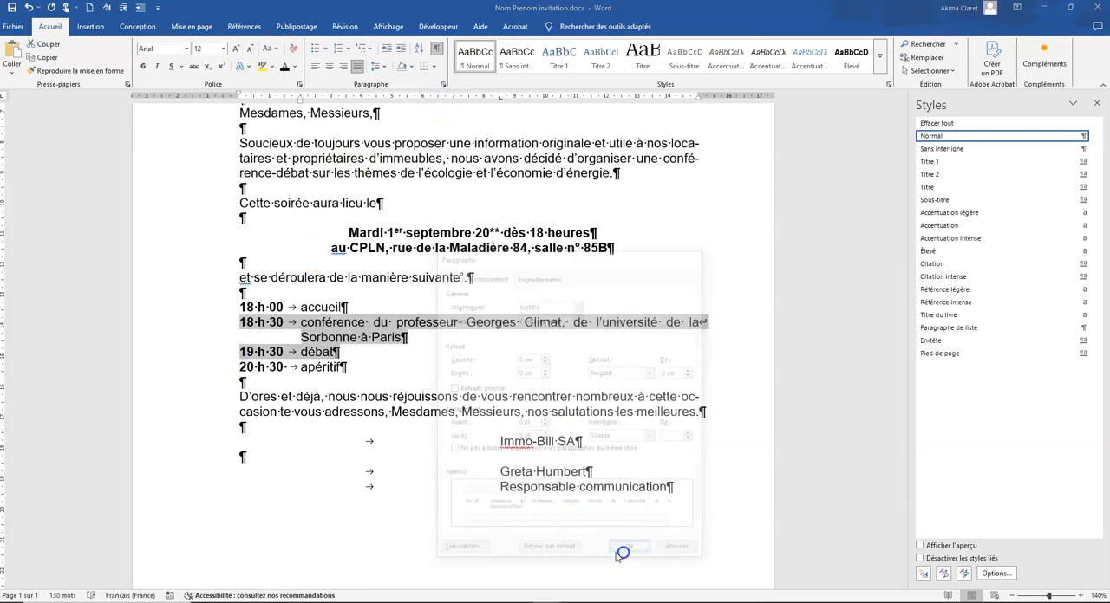
click(406, 391)
click(436, 47)
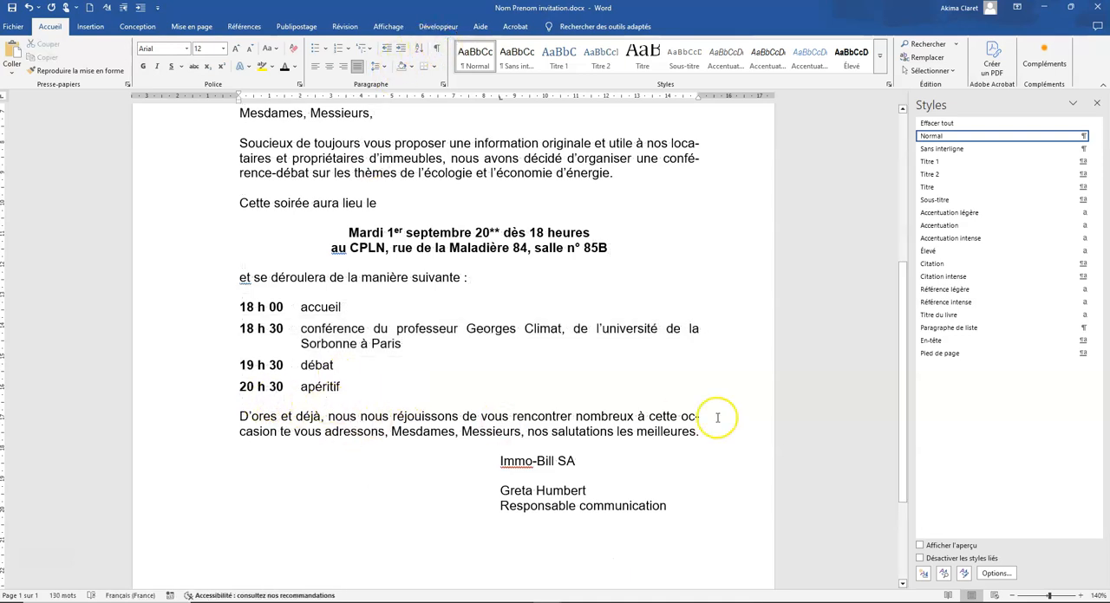
Add the "Lors du débat, vous aurez la possibilité d'échanger" paragraph, two example lines and the "A des fins d'organisation" registration paragraph after the programme
key(Return)
key(Return)
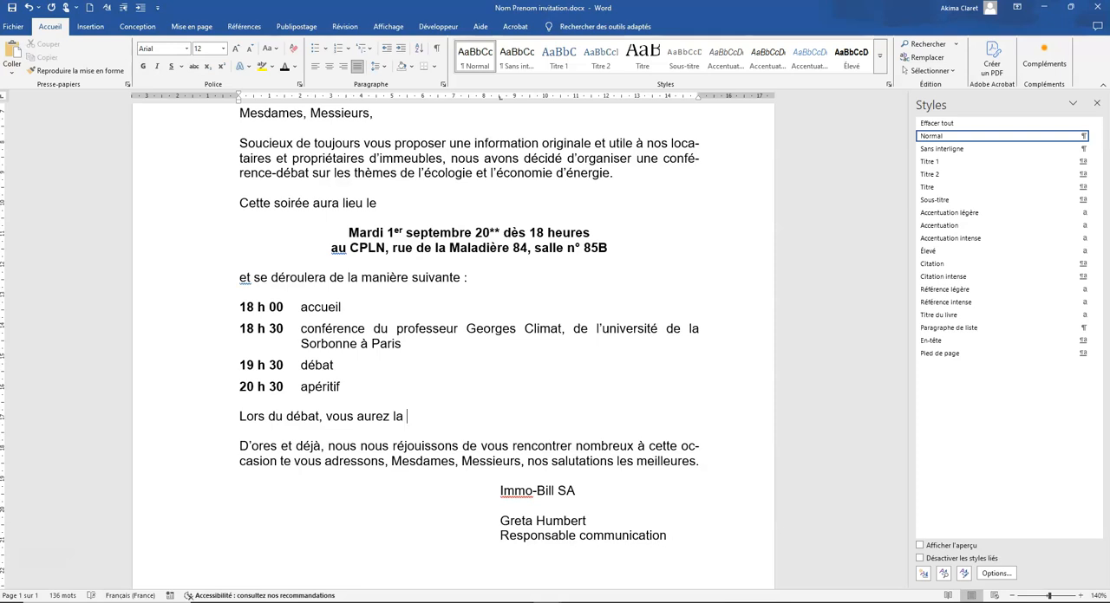
key(ctrl+v)
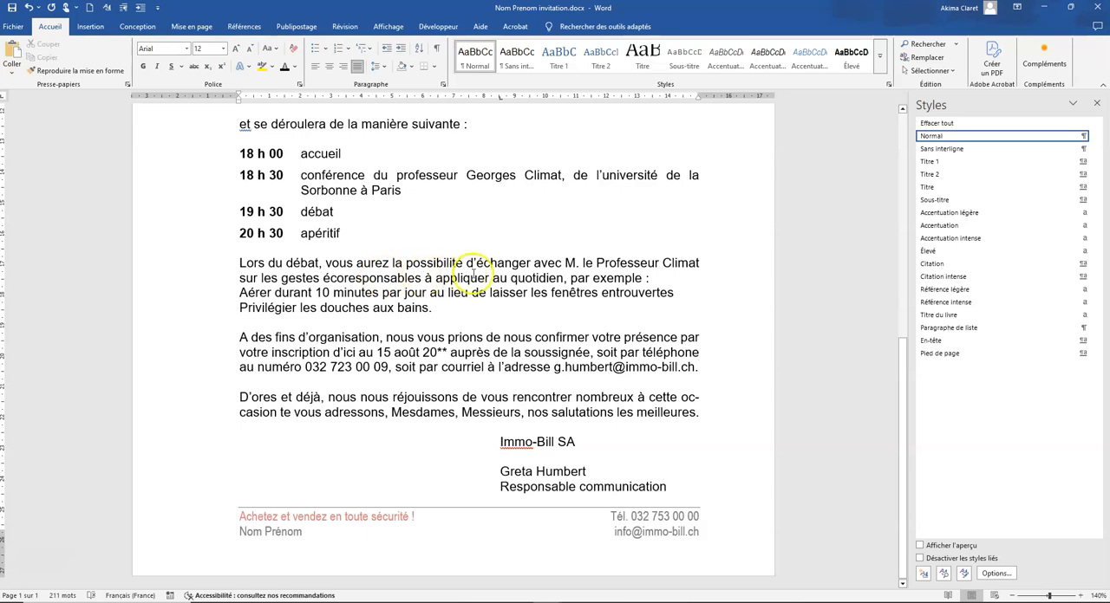
Start "aérer" and "privilégier" with lowercase letters and format the two example lines as a list with square bullets
click(235, 297)
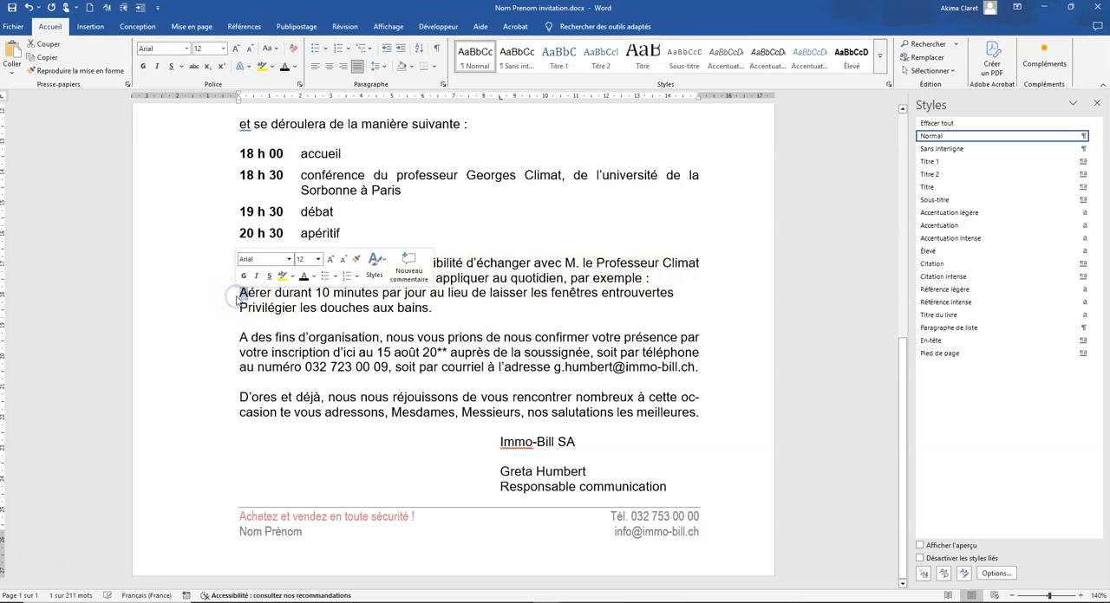
text(a)
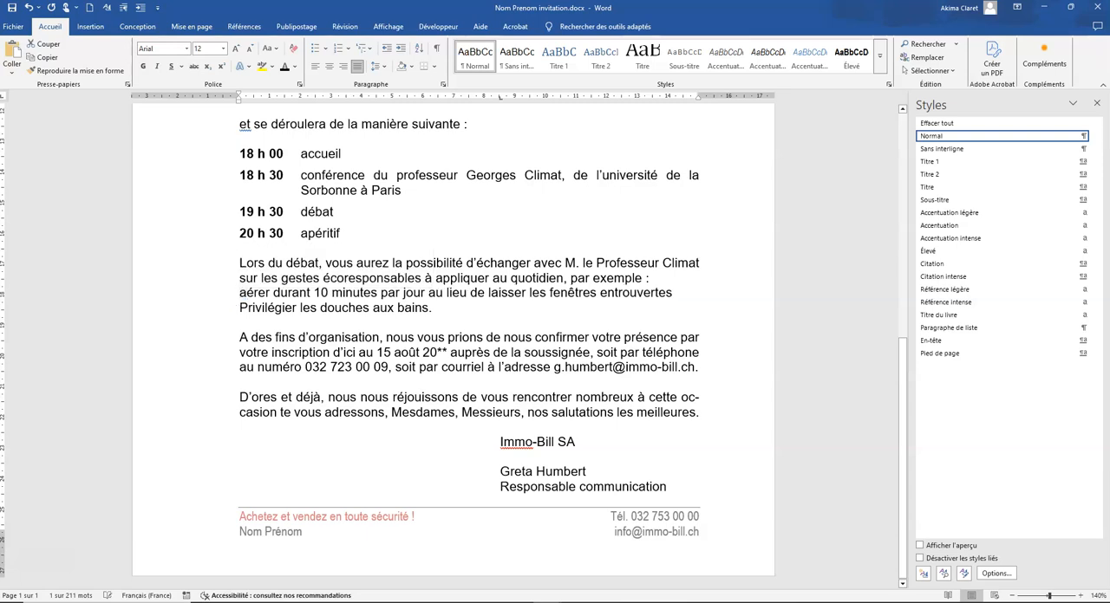
drag(239, 310, 218, 305)
text(p)
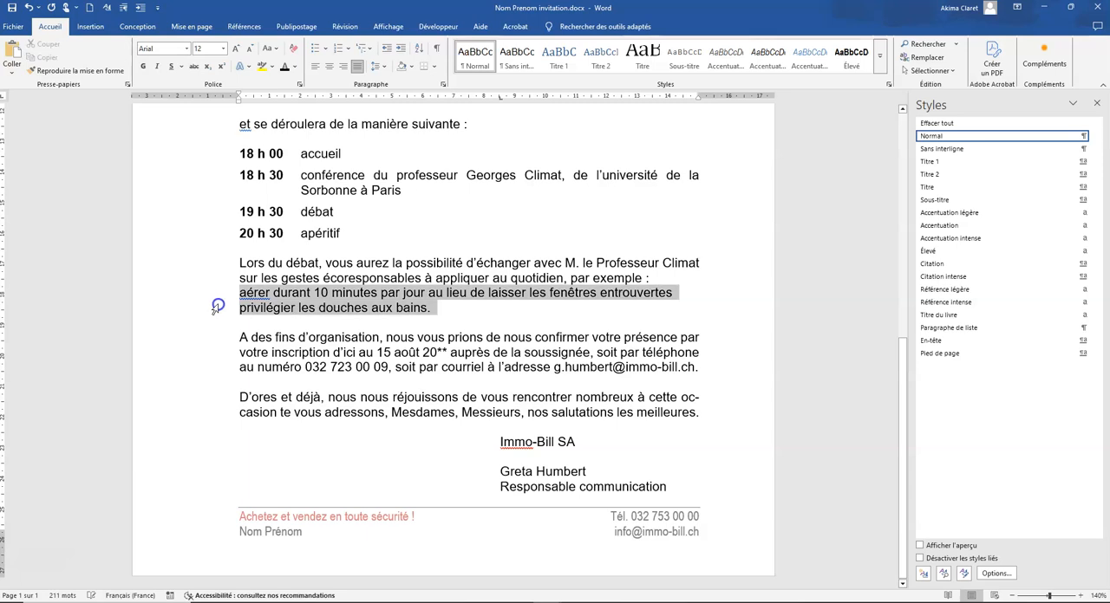
click(327, 50)
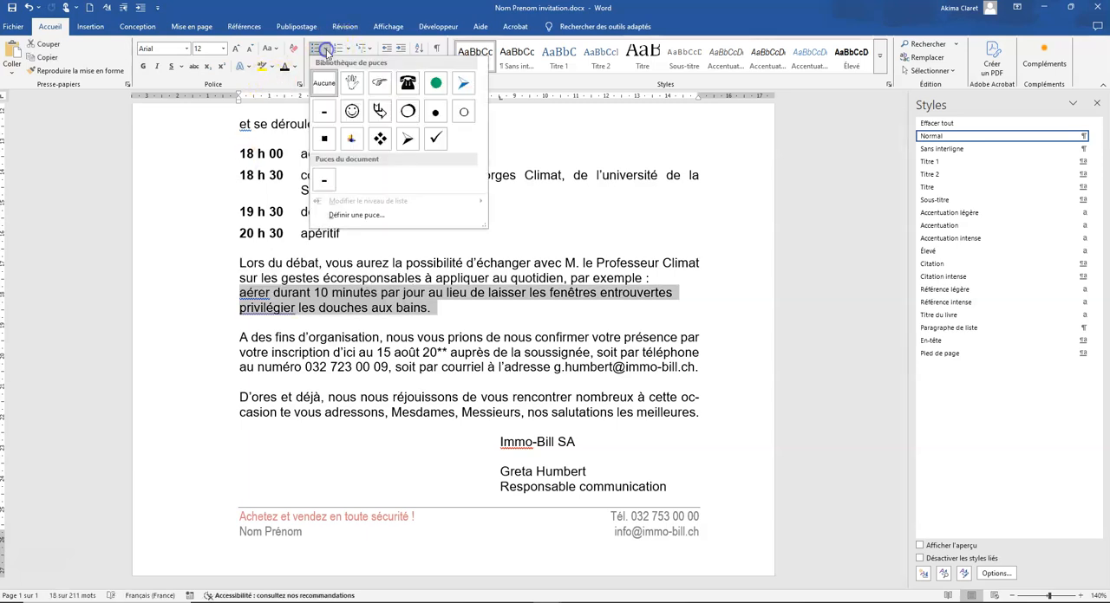
click(328, 139)
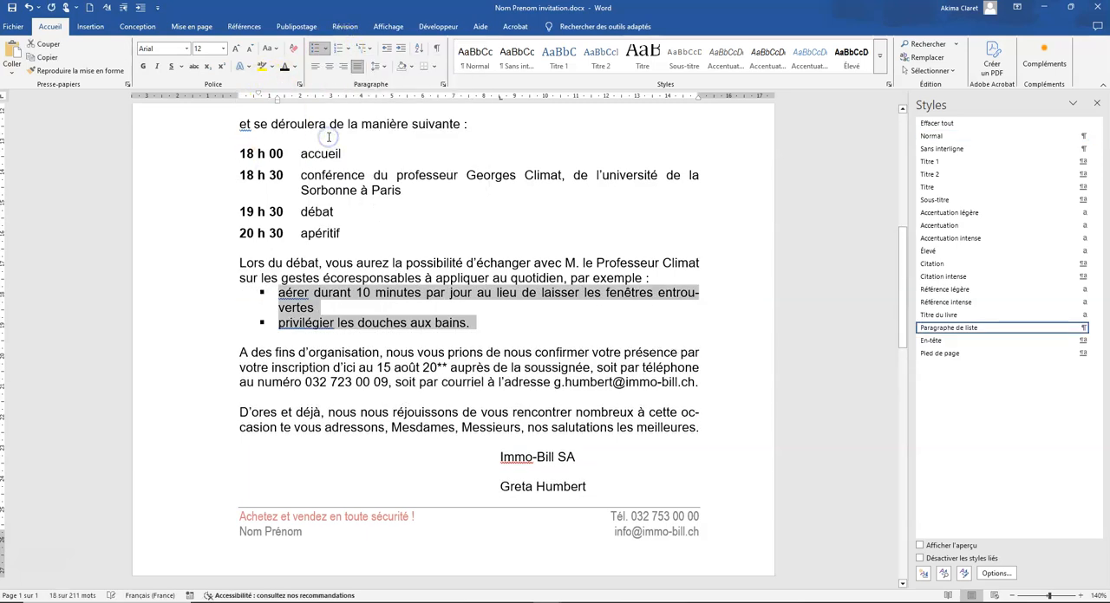
Allow spacing between same-style paragraphs in the bulleted list and set its spacing before to 3 pt
click(443, 84)
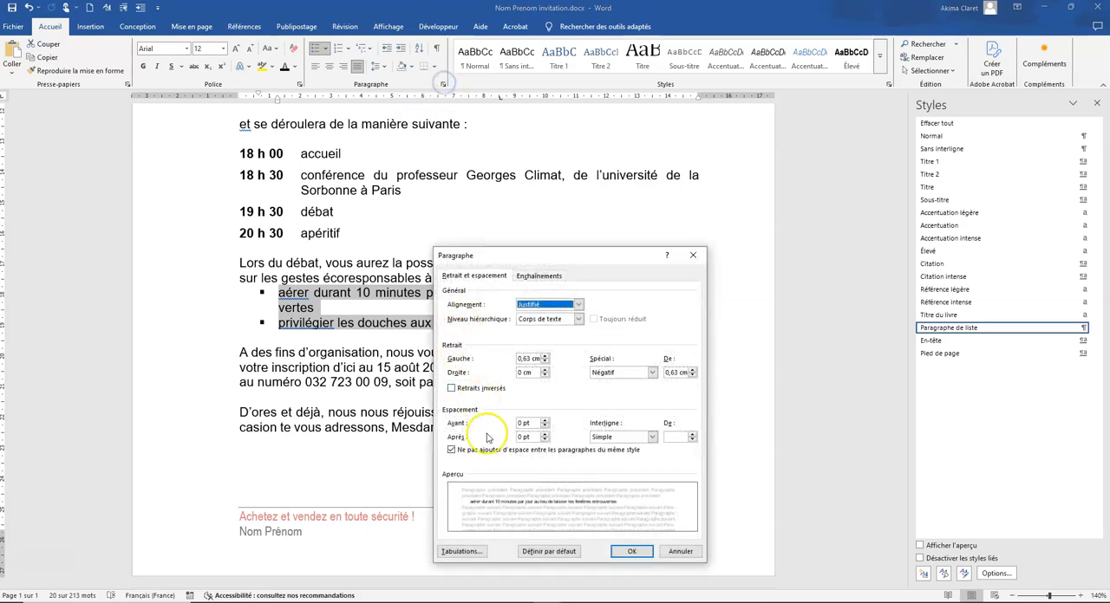
click(451, 450)
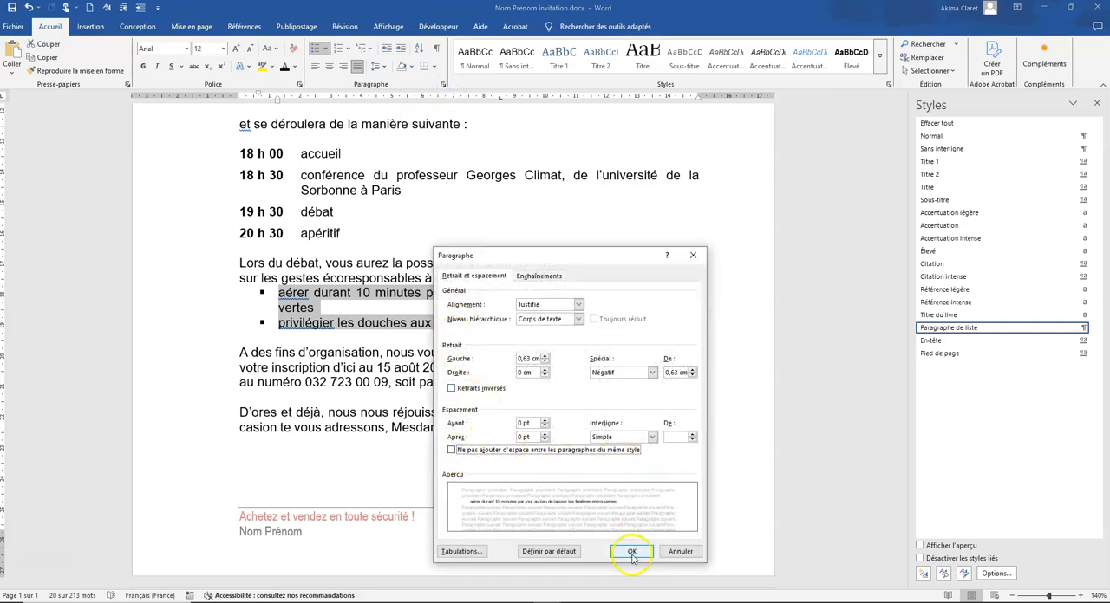
double_click(524, 424)
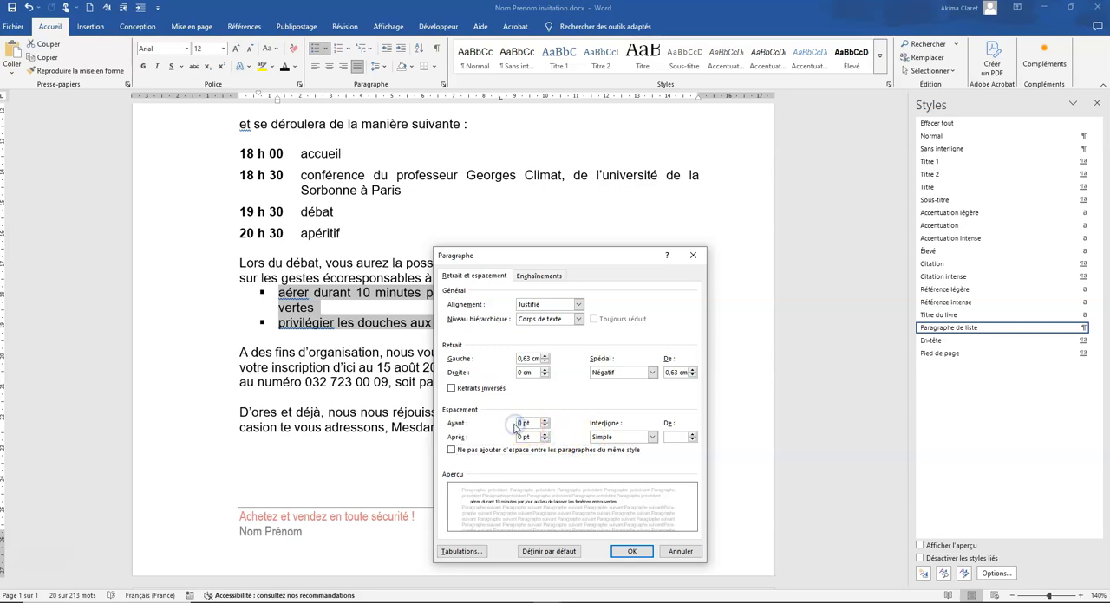
text(3 pt)
click(631, 552)
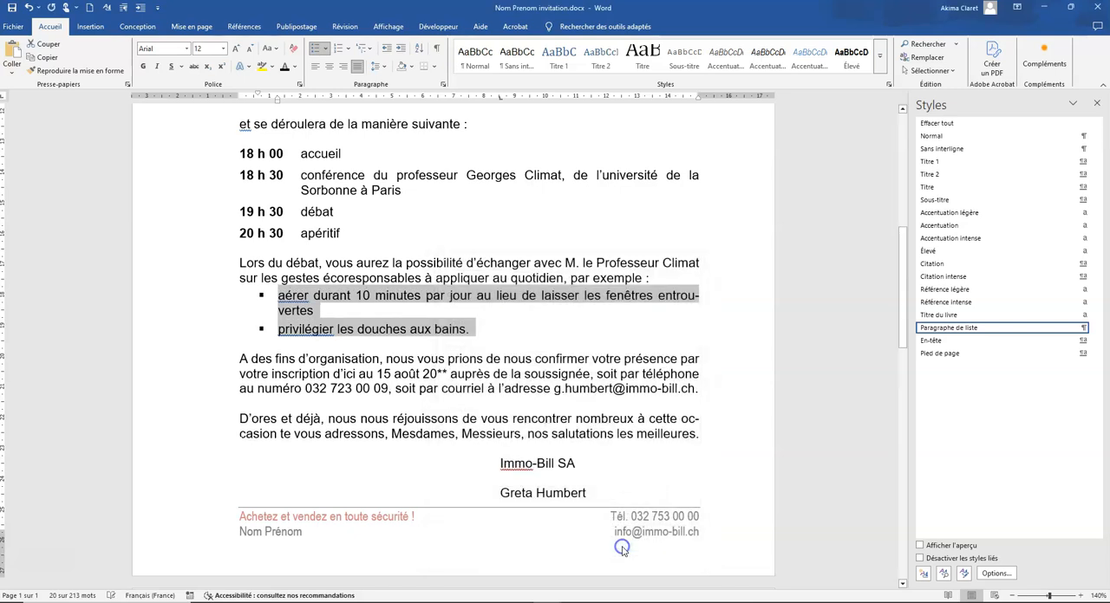
Increase the spacing before both bulleted lines to 6 pt
click(342, 313)
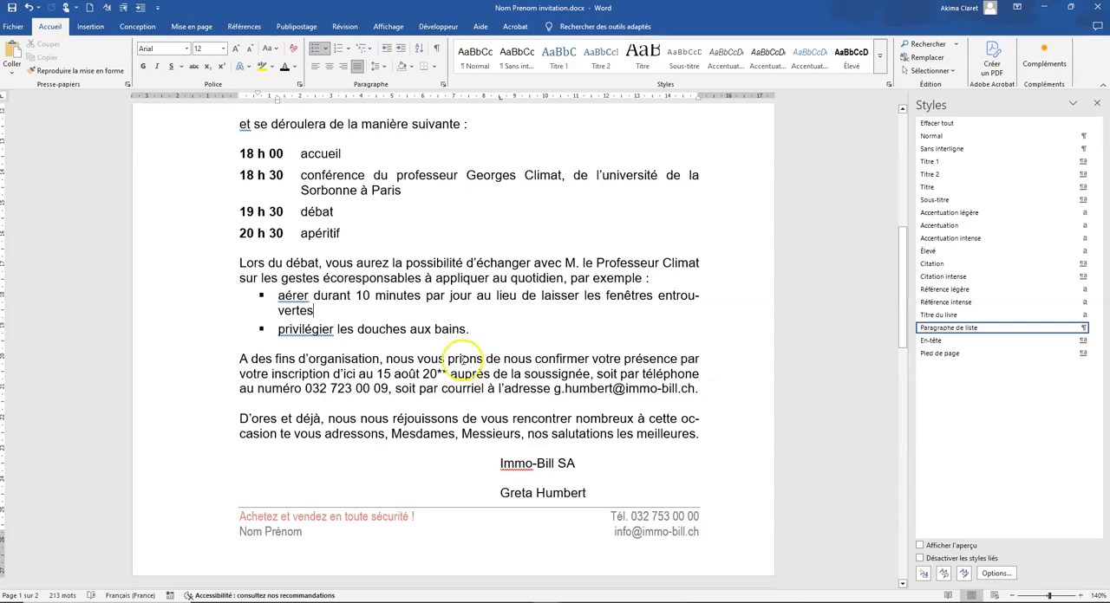
drag(469, 330, 275, 295)
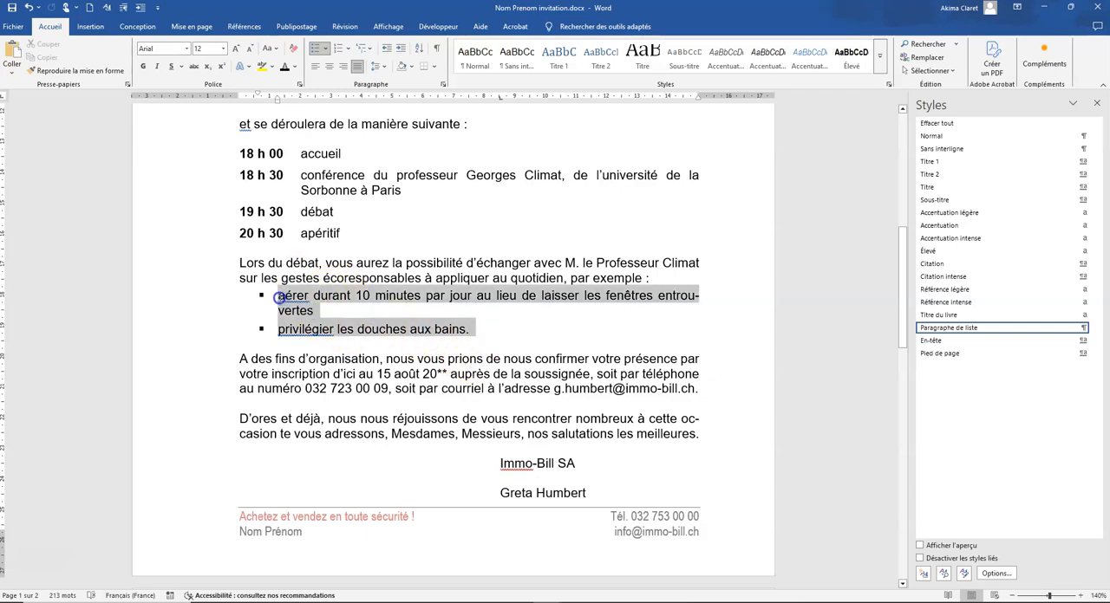
click(443, 84)
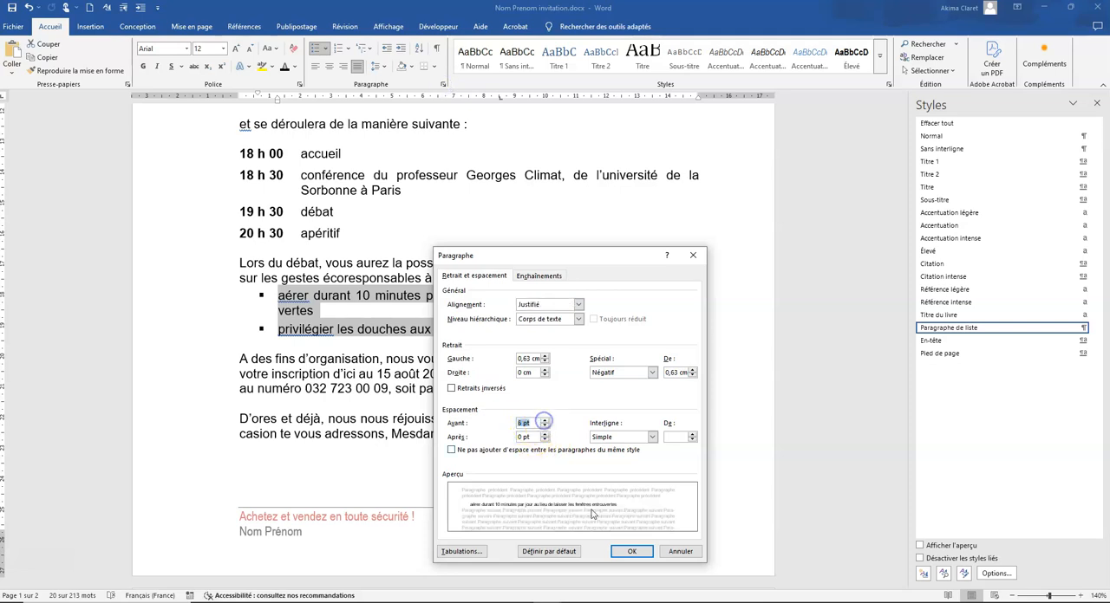
click(631, 551)
Make the registration deadline "15 août 20**" bold
click(464, 408)
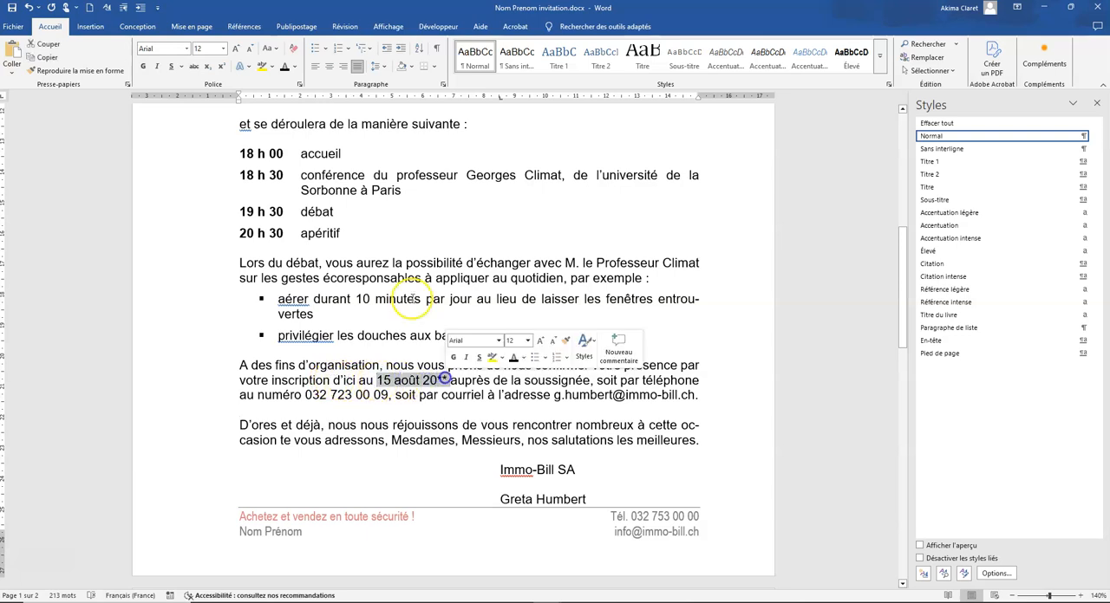
click(144, 66)
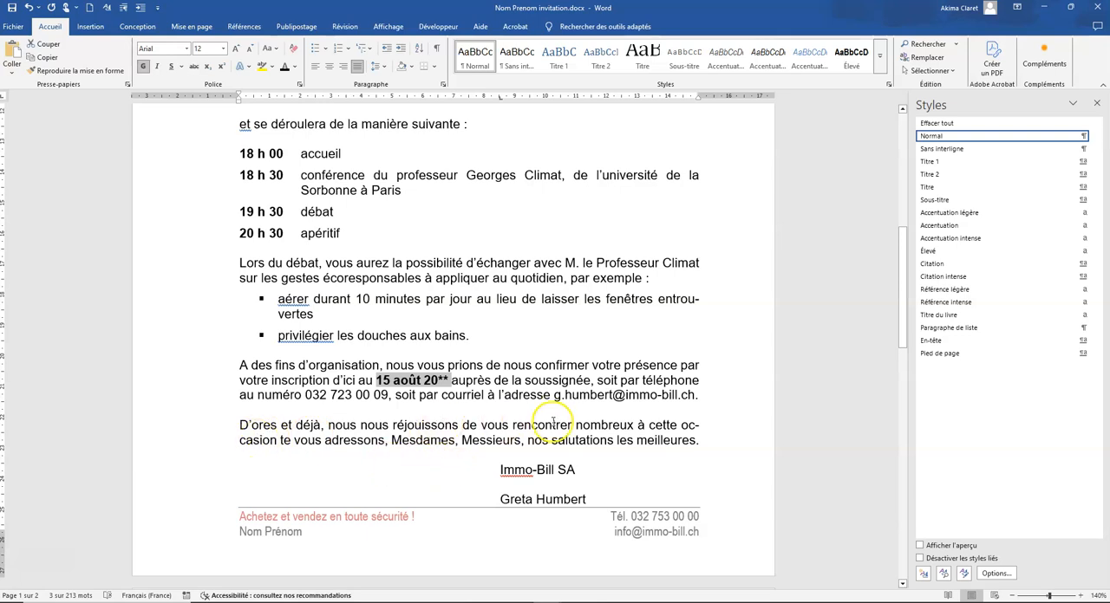
Delete one blank line above the "Soirée conférence-débat" subject and check the signature's position against the footer
scroll(652, 451, up, 5)
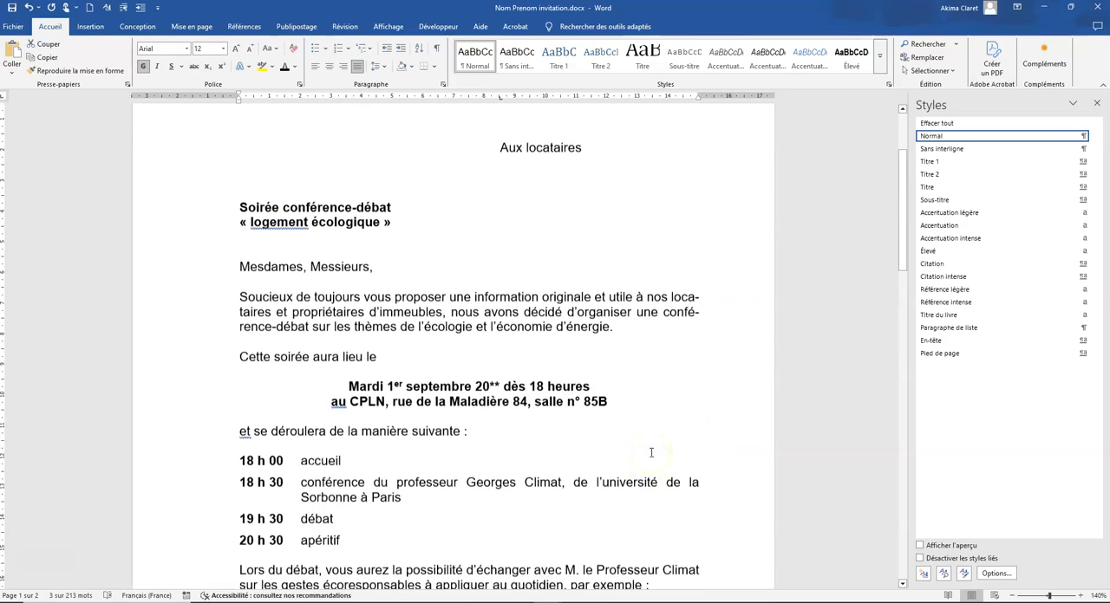
click(288, 314)
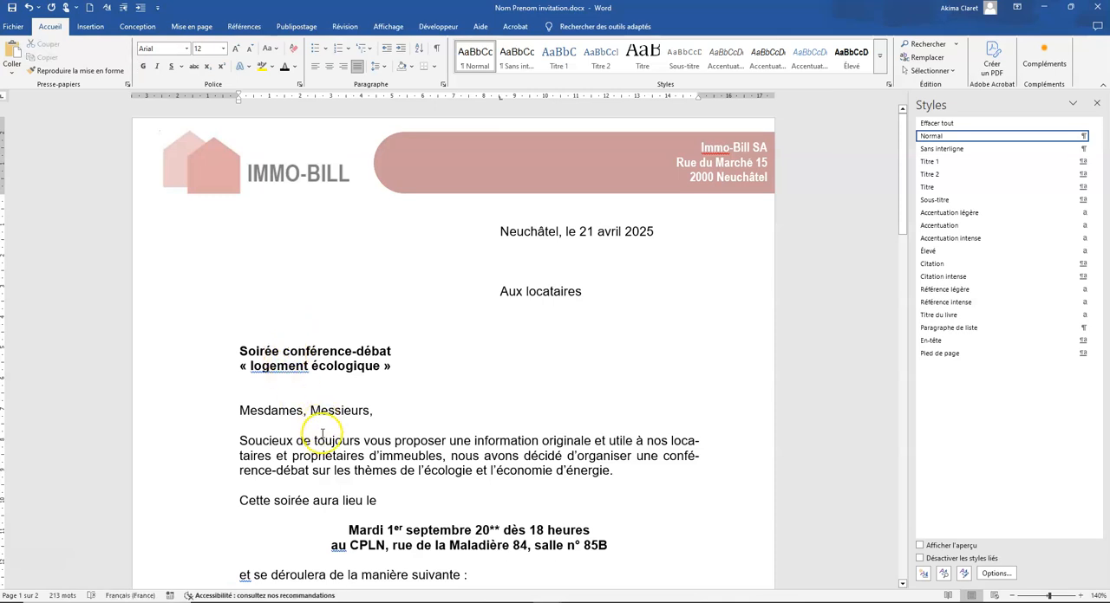
scroll(321, 433, down, 10)
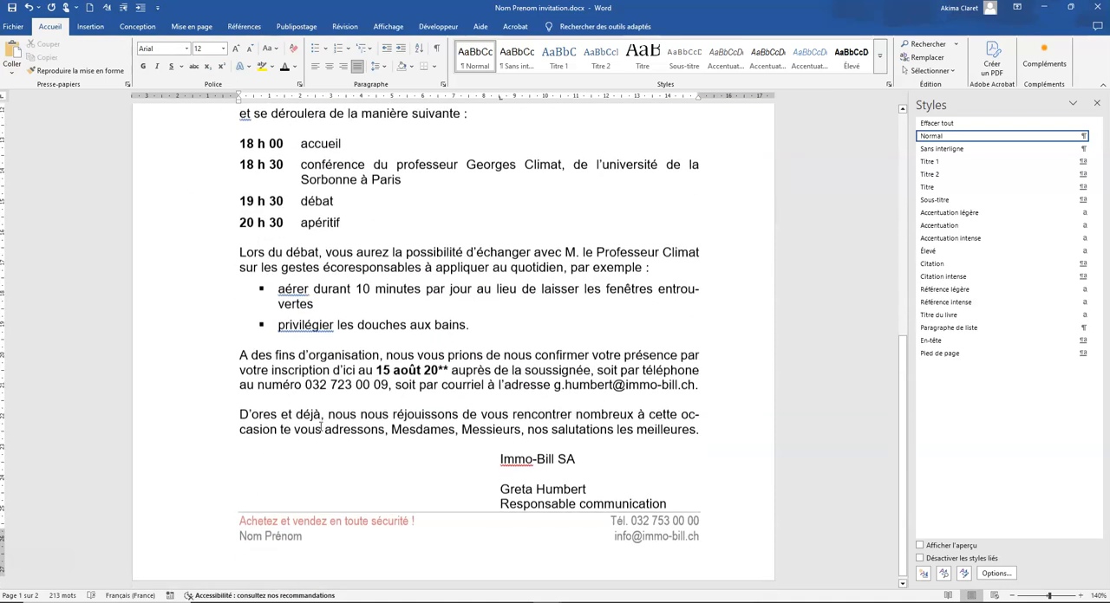
scroll(328, 438, up, 10)
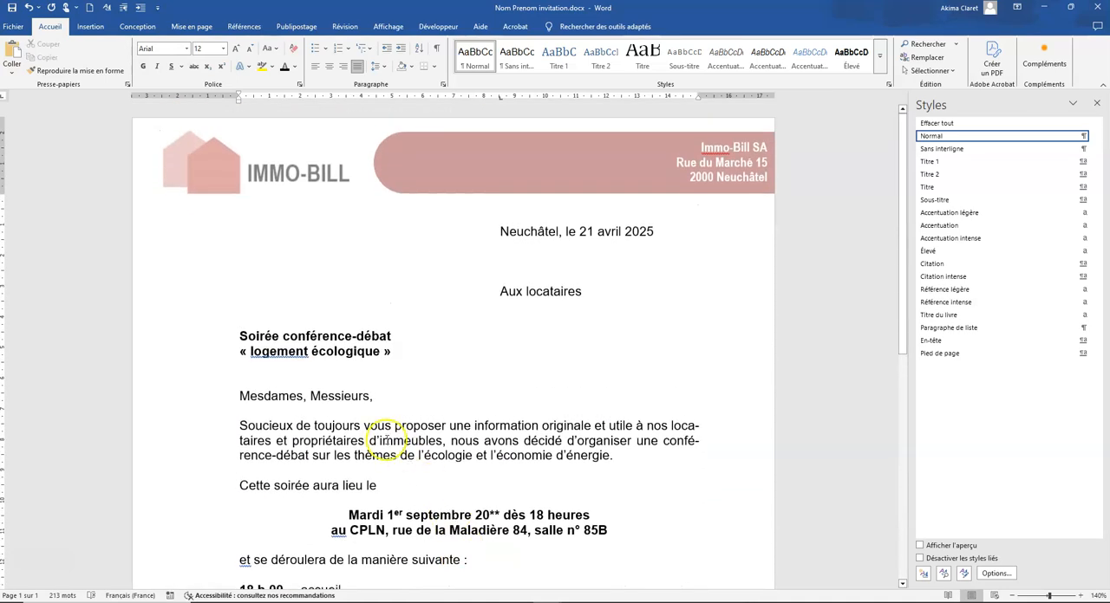
click(358, 310)
scroll(395, 515, down, 9)
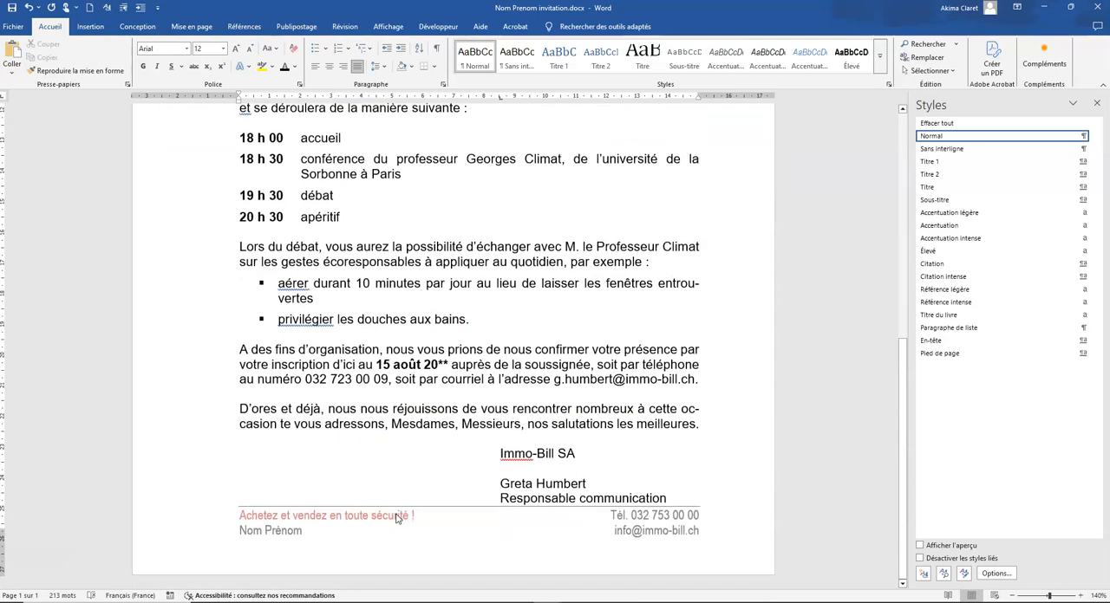
click(382, 248)
scroll(460, 347, up, 9)
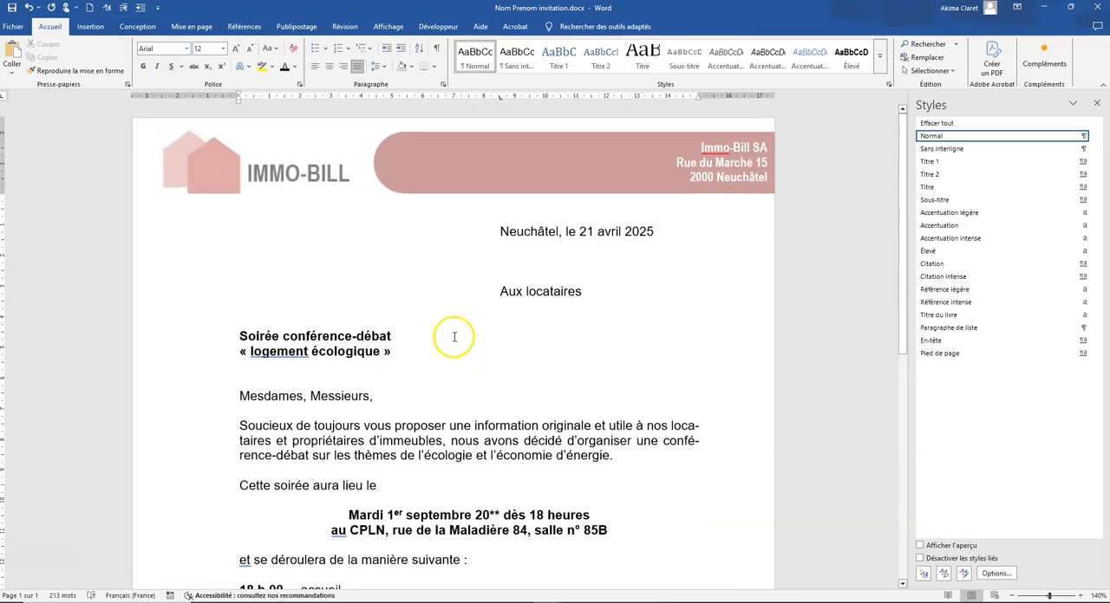
Modify the Normal style to use a font size of 11,5 and check the letter's layout
click(1083, 136)
click(945, 164)
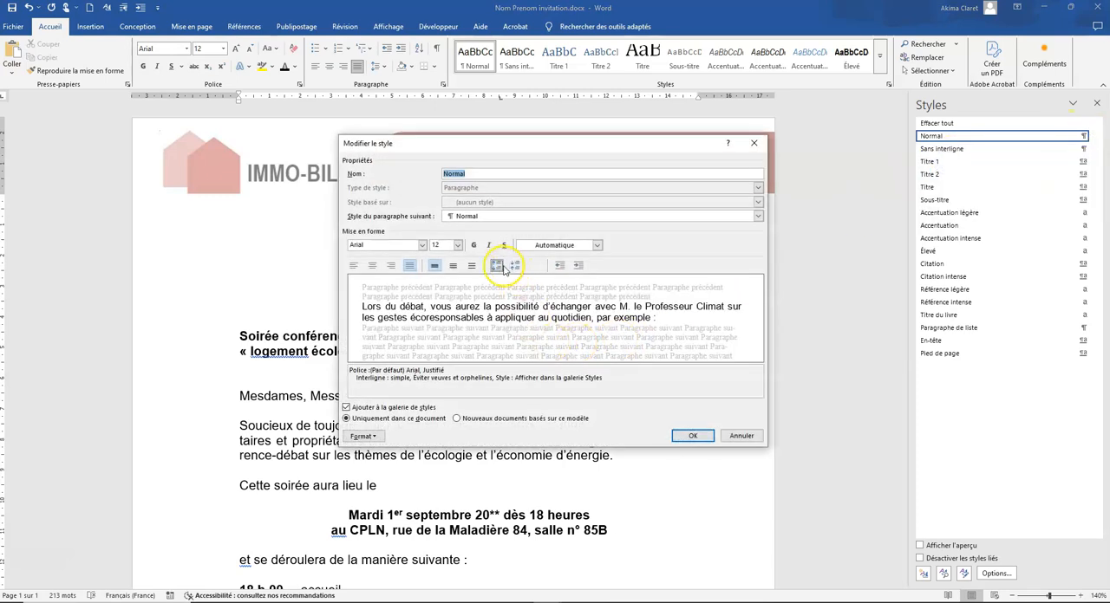
drag(446, 245, 423, 245)
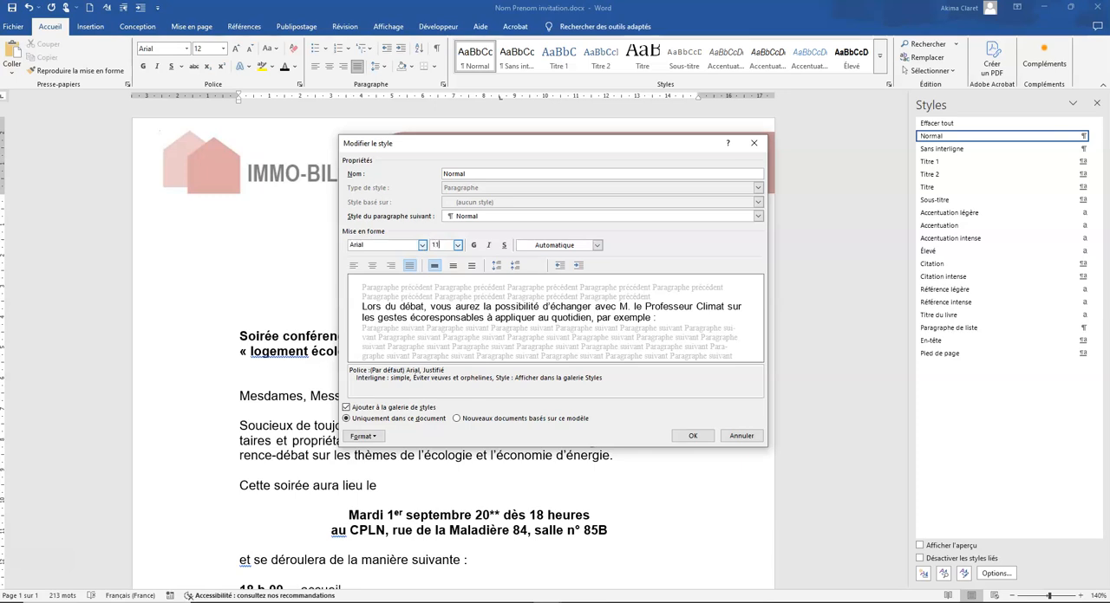
click(678, 436)
scroll(585, 492, down, 10)
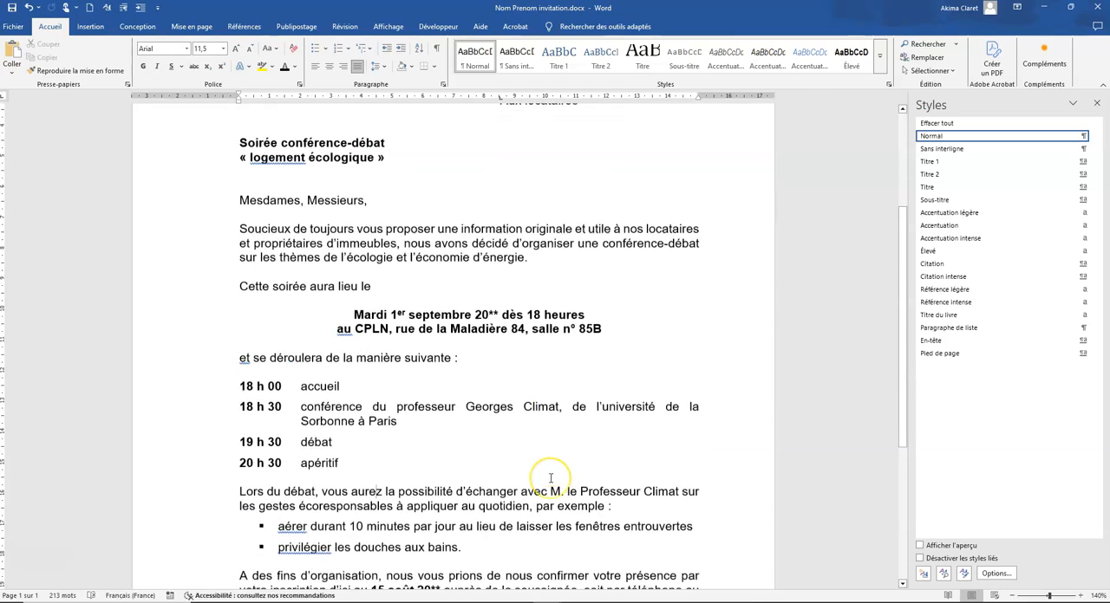
Insert one blank line above the "Soirée conférence-débat" subject and check that the letter still fits on the page
scroll(549, 483, up, 9)
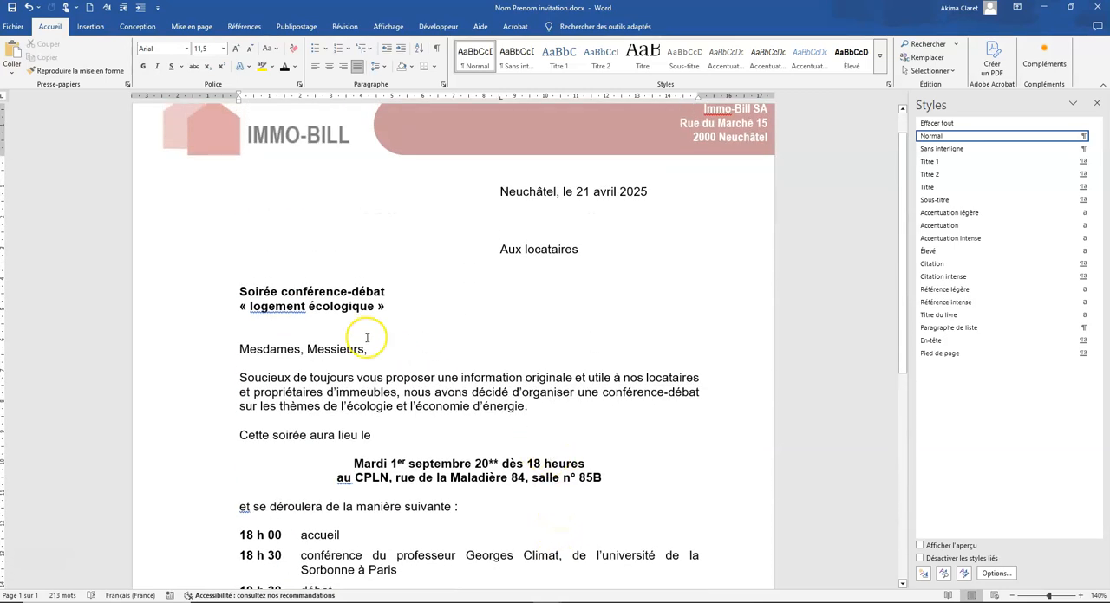
click(283, 282)
key(Return)
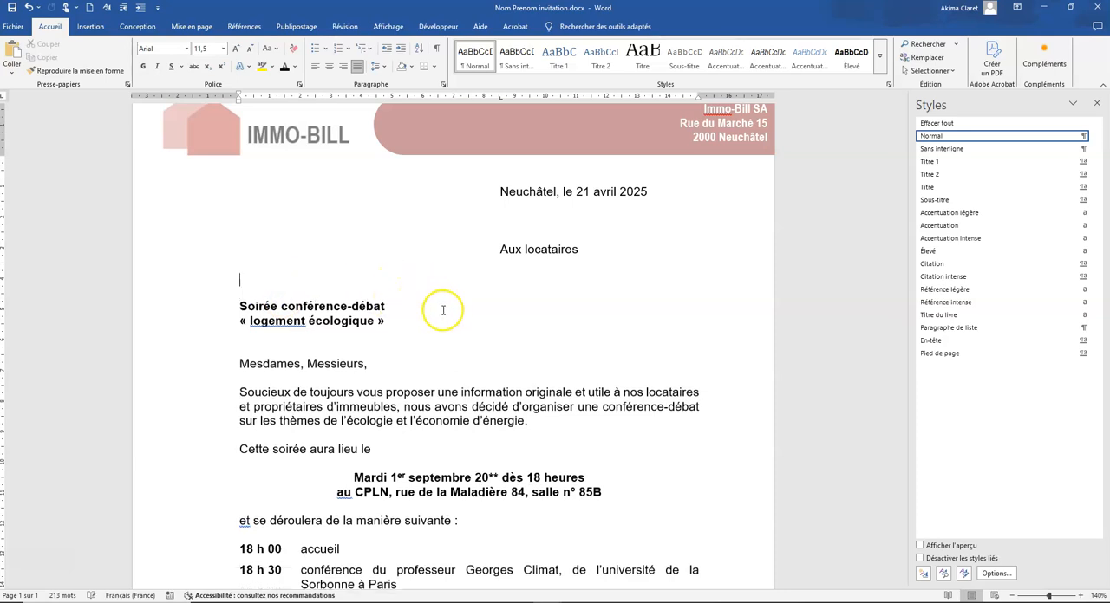
scroll(443, 309, down, 10)
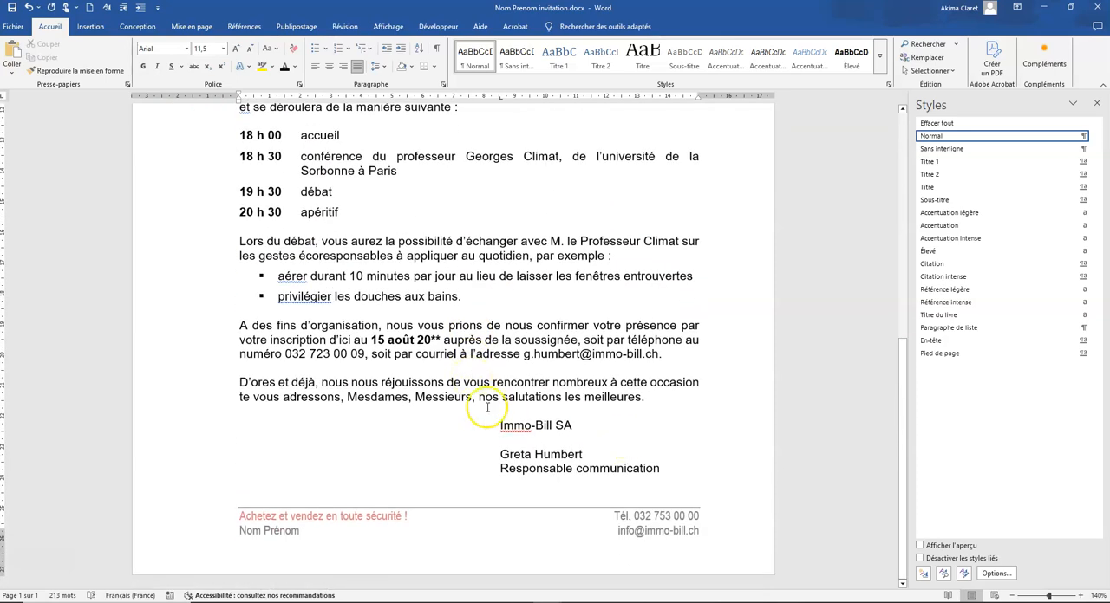
ctrl+scroll(444, 441, down, 5)
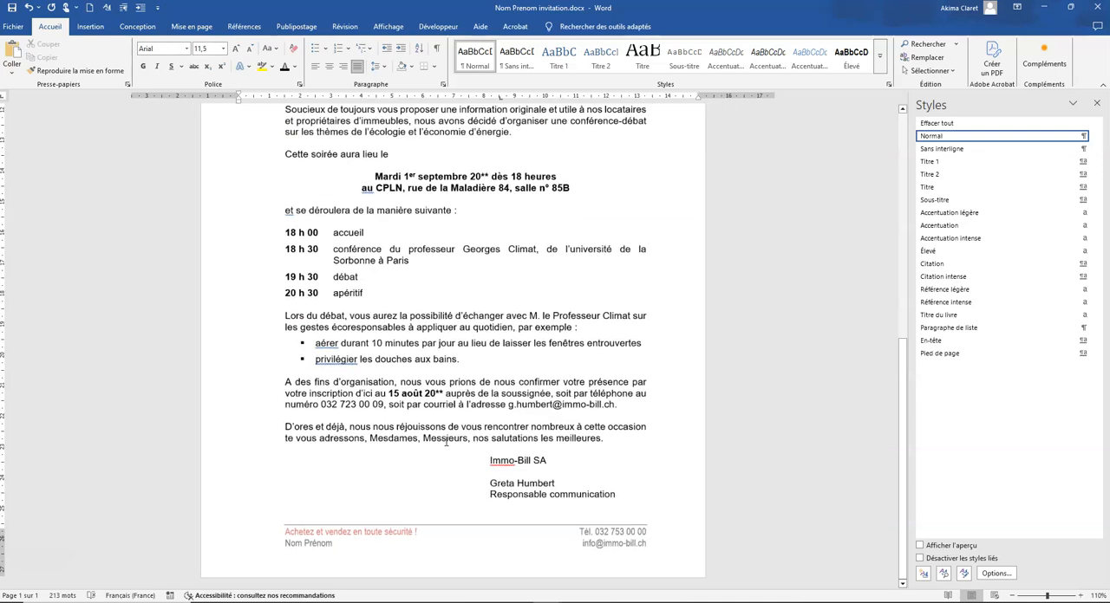
ctrl+scroll(445, 442, down, 1)
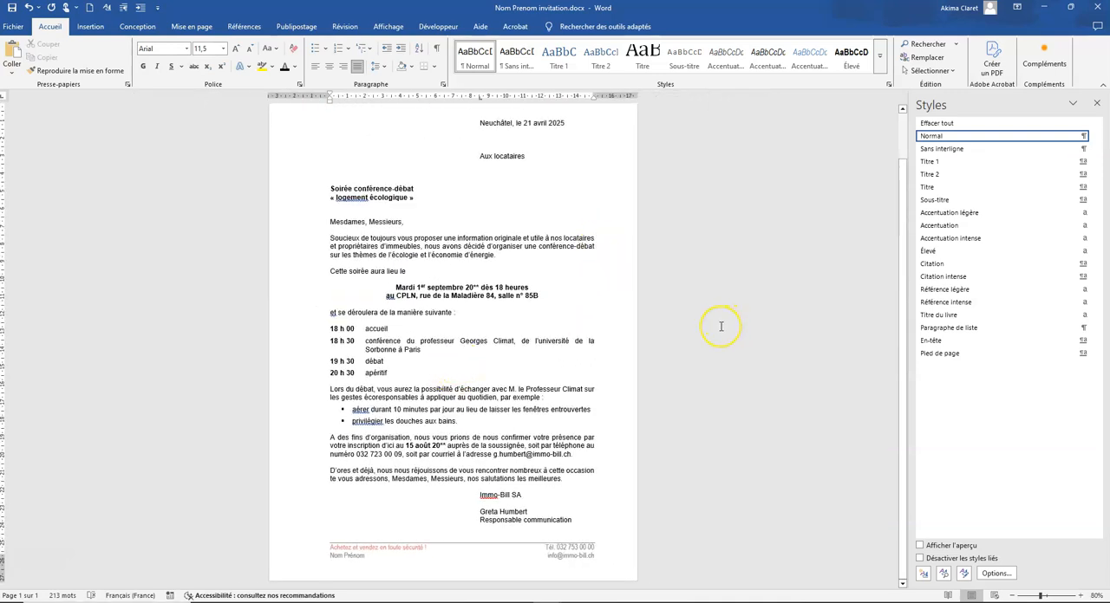
Make the recipient line "Aux locataires" bold
click(304, 163)
click(529, 163)
click(143, 66)
click(529, 189)
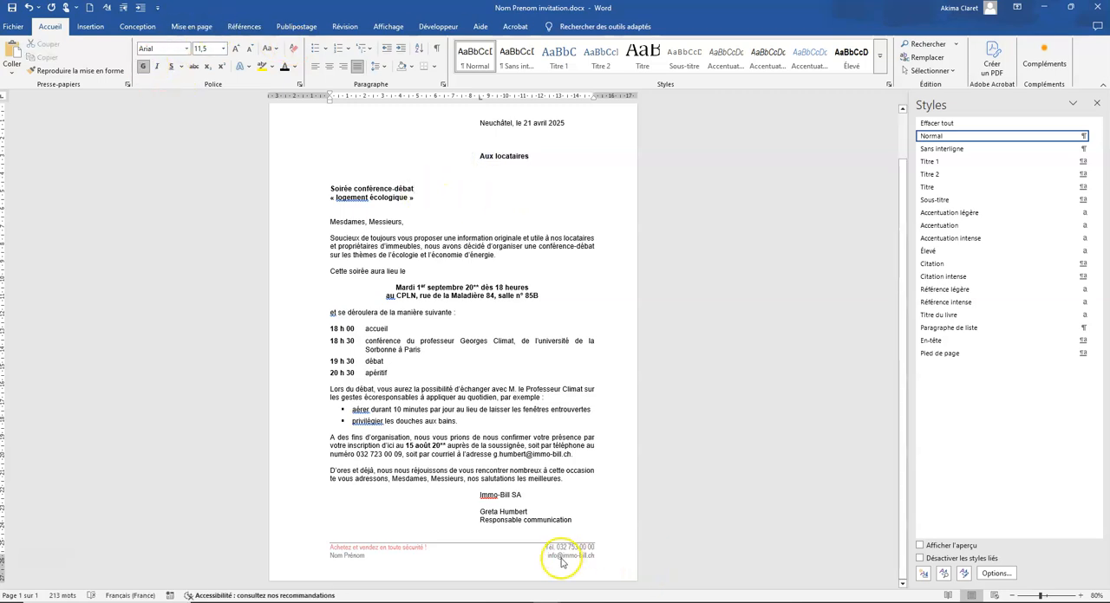